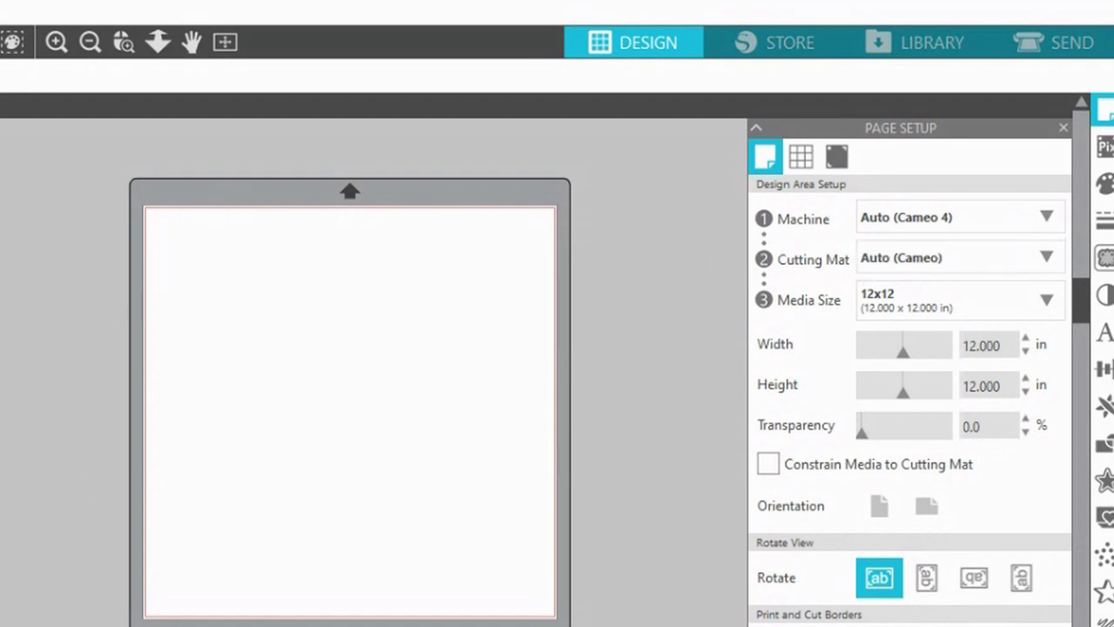
Step: Set the cutting mat to None and the media size to Custom, 11.8 in wide and 110 in high
{"action": "left_click", "coordinate": [933, 264]}
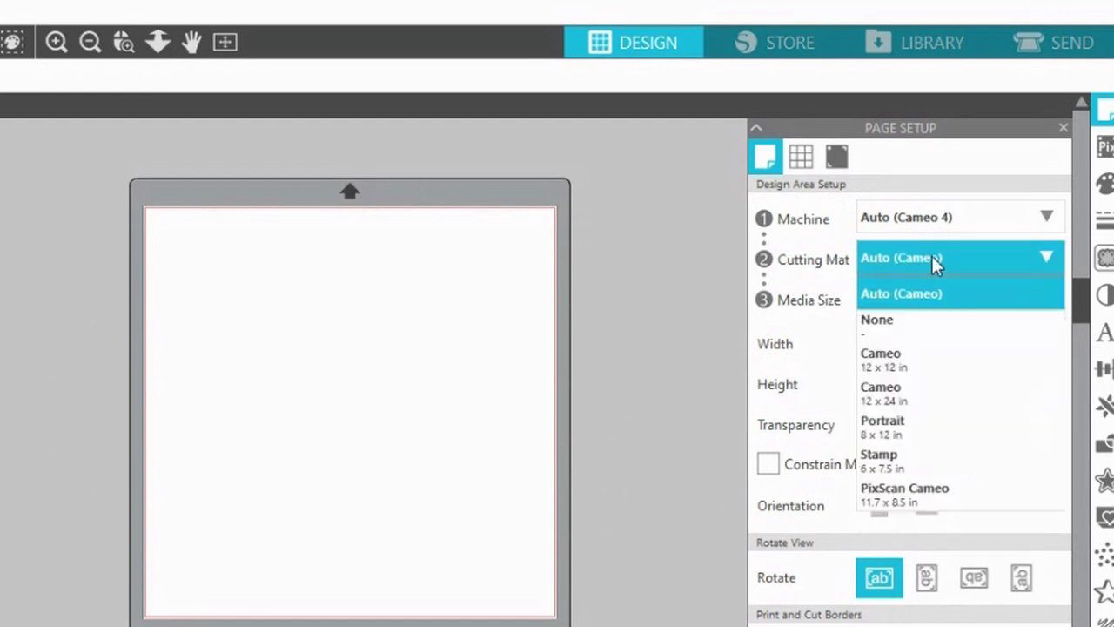
{"action": "left_click", "coordinate": [887, 327]}
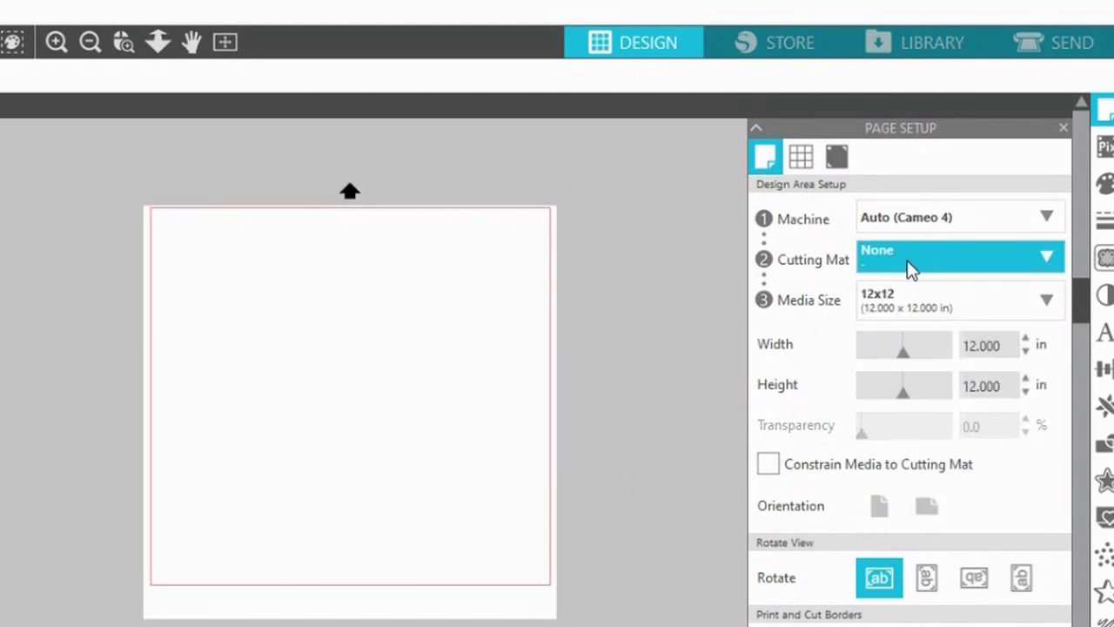
{"action": "left_click", "coordinate": [906, 261]}
{"action": "left_click", "coordinate": [892, 326]}
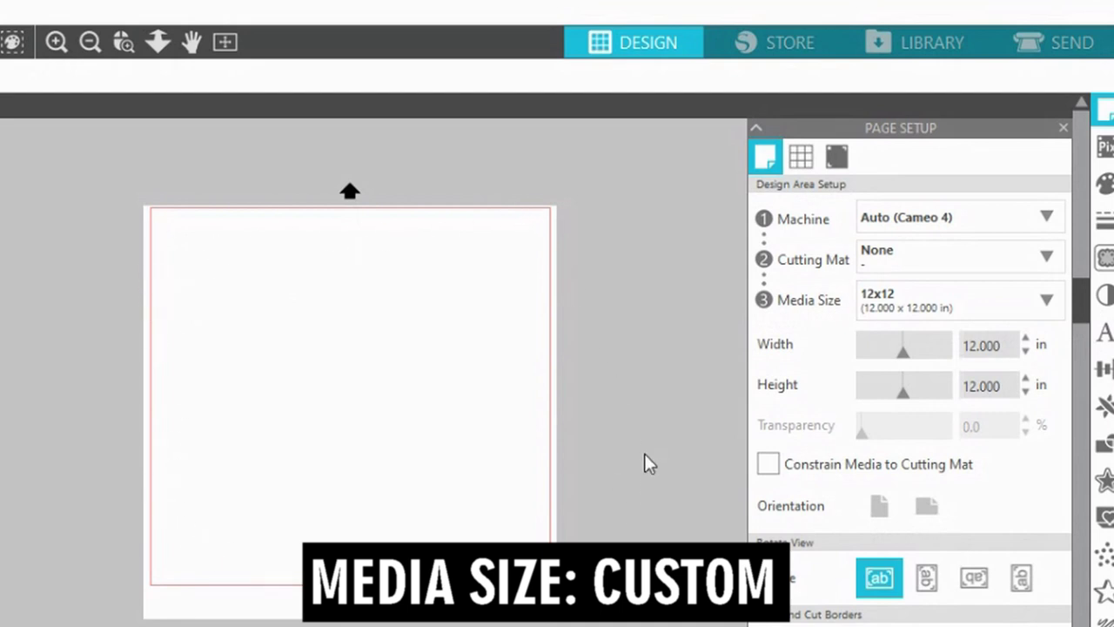
{"action": "left_click", "coordinate": [953, 304]}
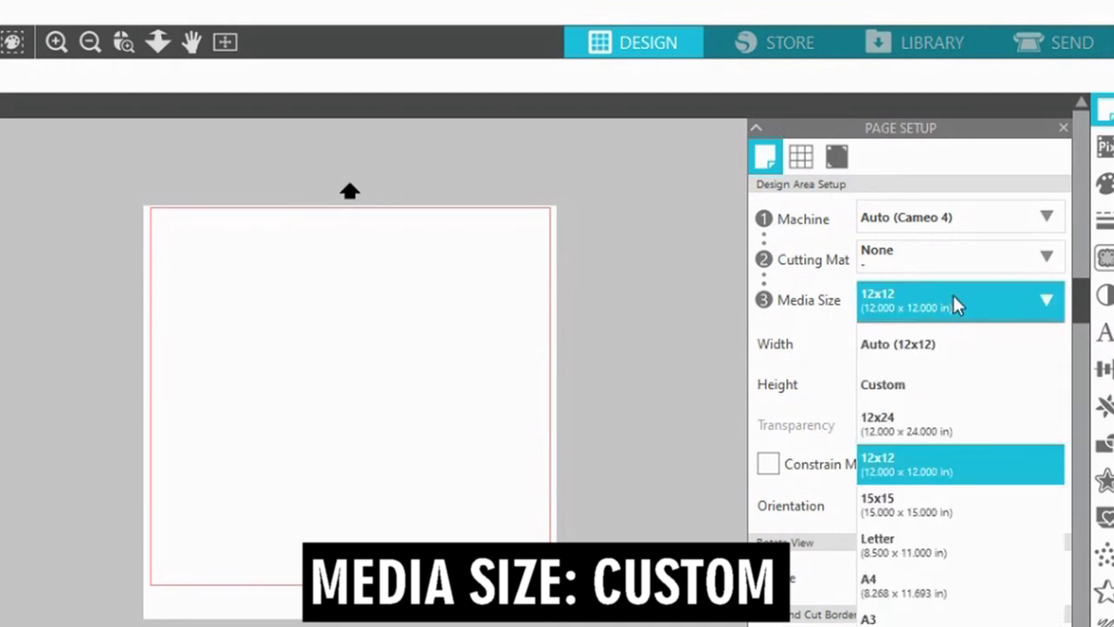
{"action": "left_click", "coordinate": [896, 396]}
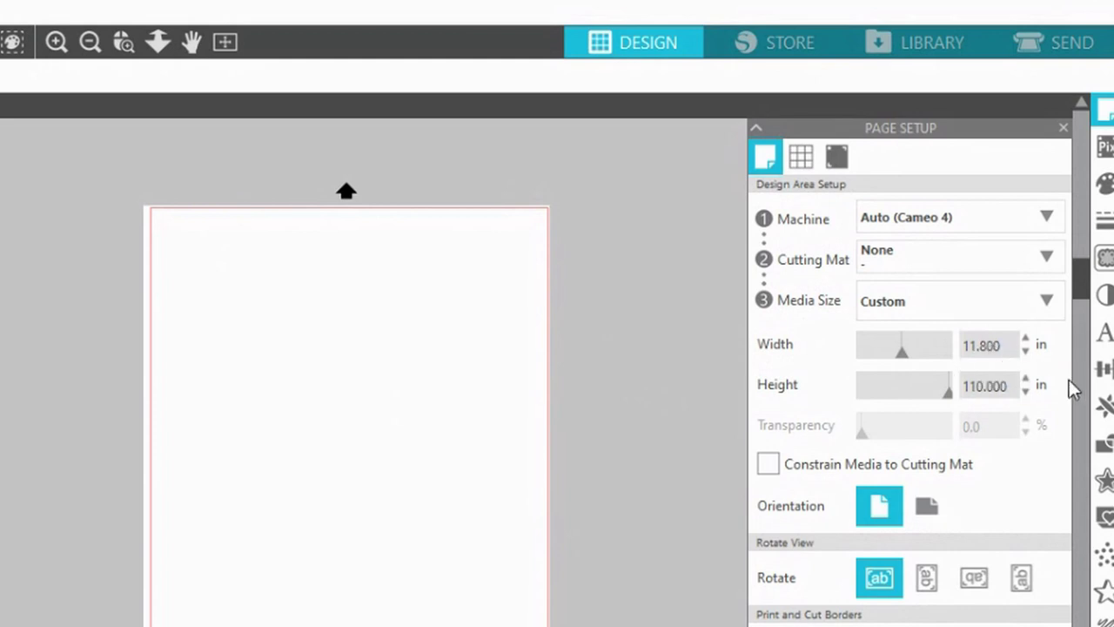
Step: Merge the EVR image from the Desktop into the current design
{"action": "scroll", "coordinate": [605, 390], "scroll_direction": "down", "scroll_amount": 1}
{"action": "scroll", "coordinate": [605, 392], "scroll_direction": "down", "scroll_amount": 1}
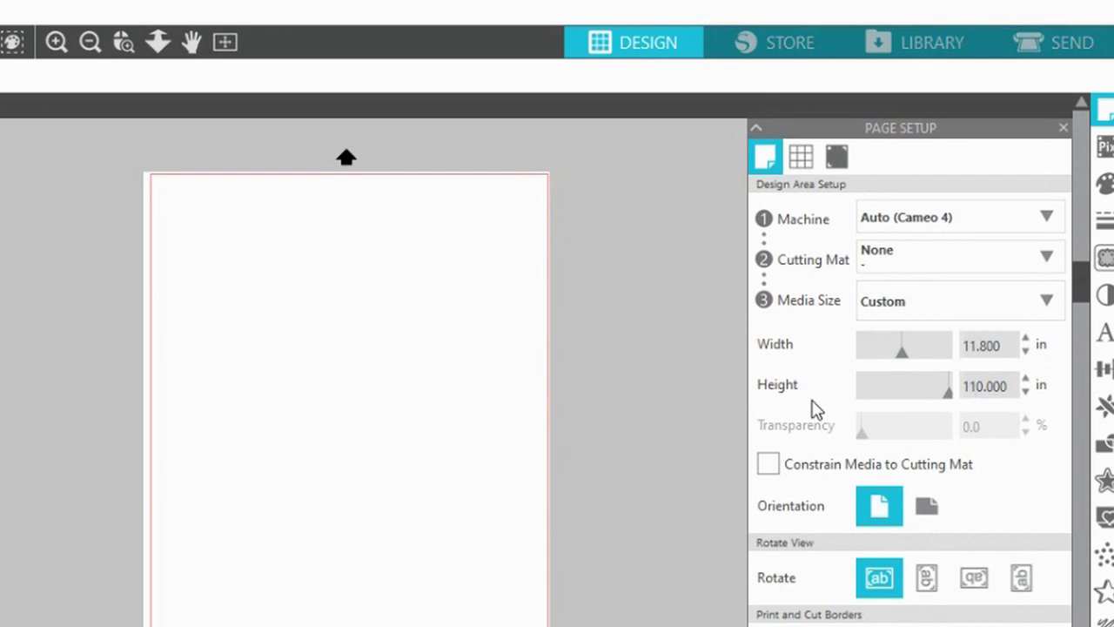
{"action": "left_click", "coordinate": [88, 44]}
{"action": "mouse_move", "coordinate": [1082, 254]}
{"action": "left_mouse_down"}
{"action": "mouse_move", "coordinate": [1085, 338]}
{"action": "mouse_move", "coordinate": [1083, 249]}
{"action": "left_mouse_up"}
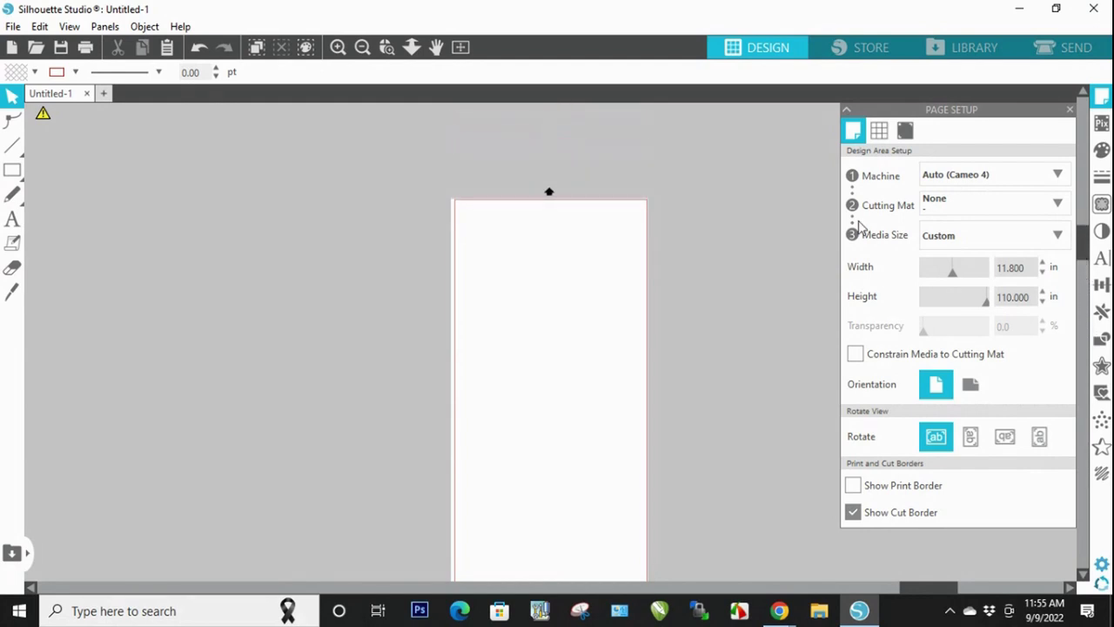
{"action": "left_click", "coordinate": [338, 48]}
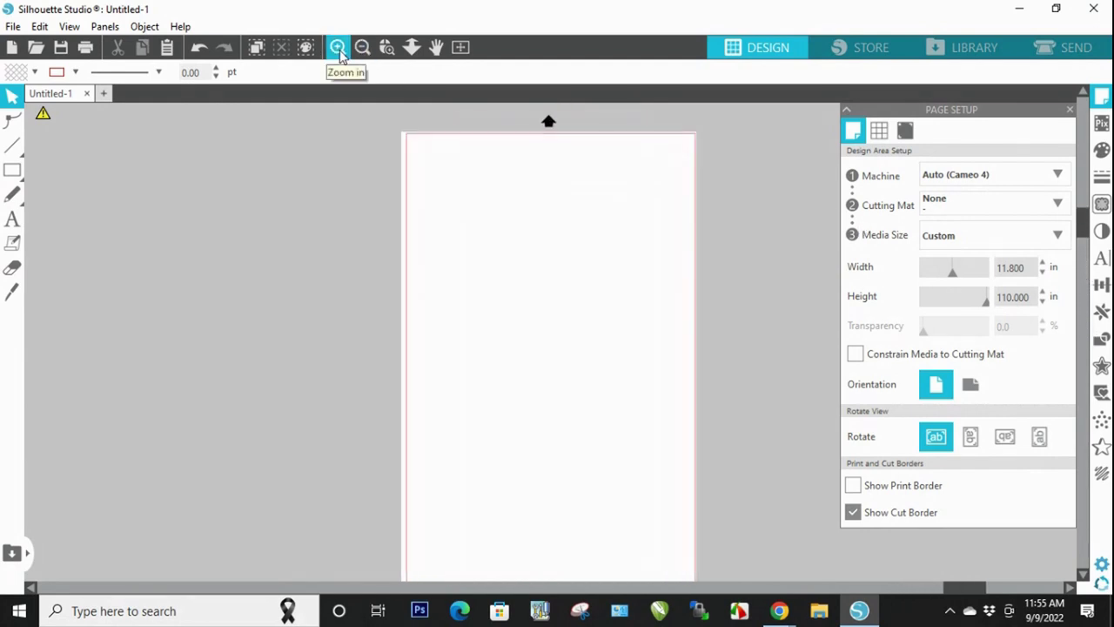
{"action": "left_click", "coordinate": [338, 48]}
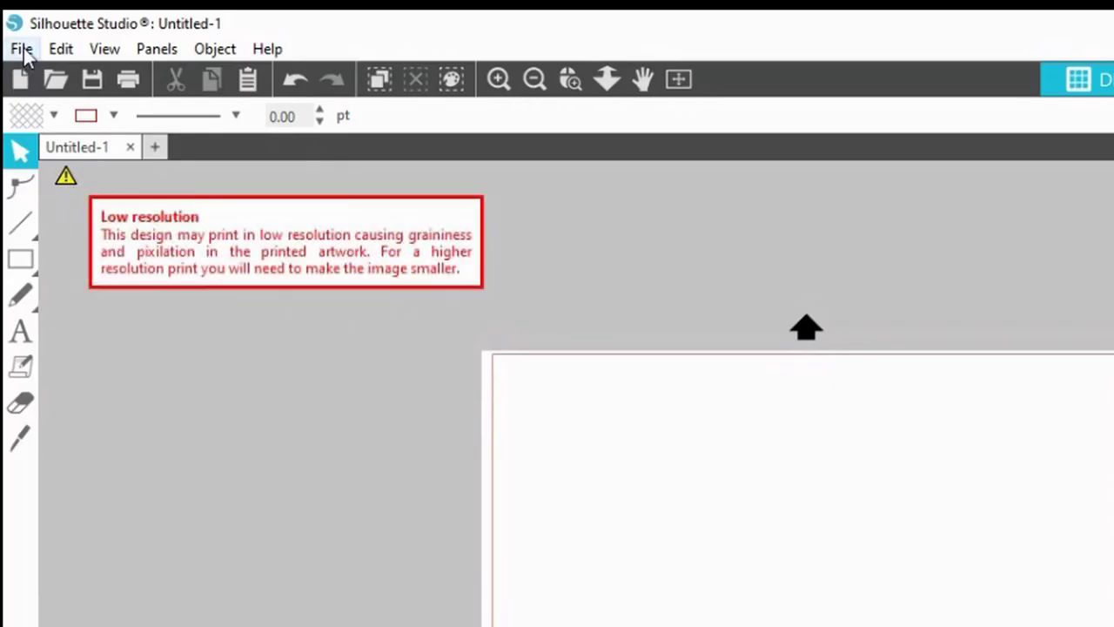
{"action": "left_click", "coordinate": [23, 52]}
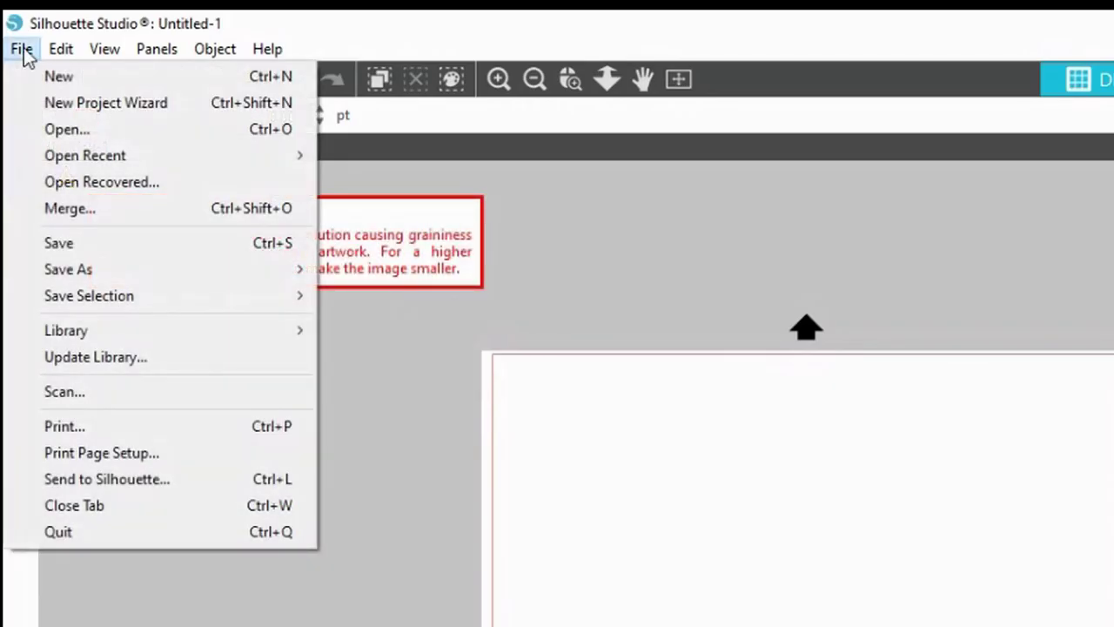
{"action": "left_click", "coordinate": [128, 211]}
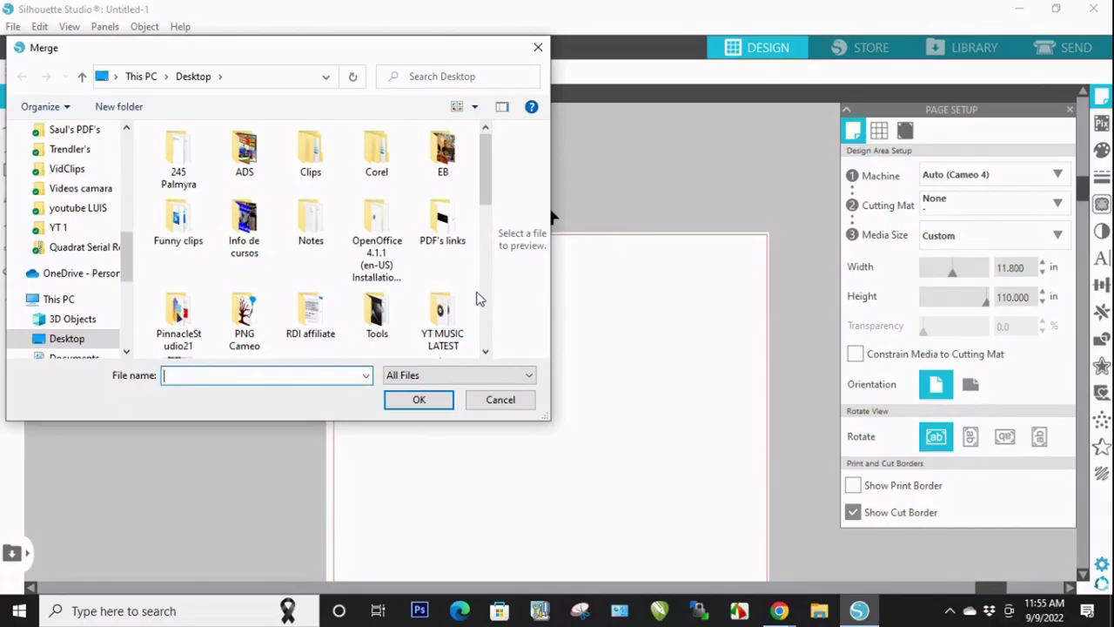
{"action": "scroll", "coordinate": [477, 298], "scroll_direction": "down", "scroll_amount": 2}
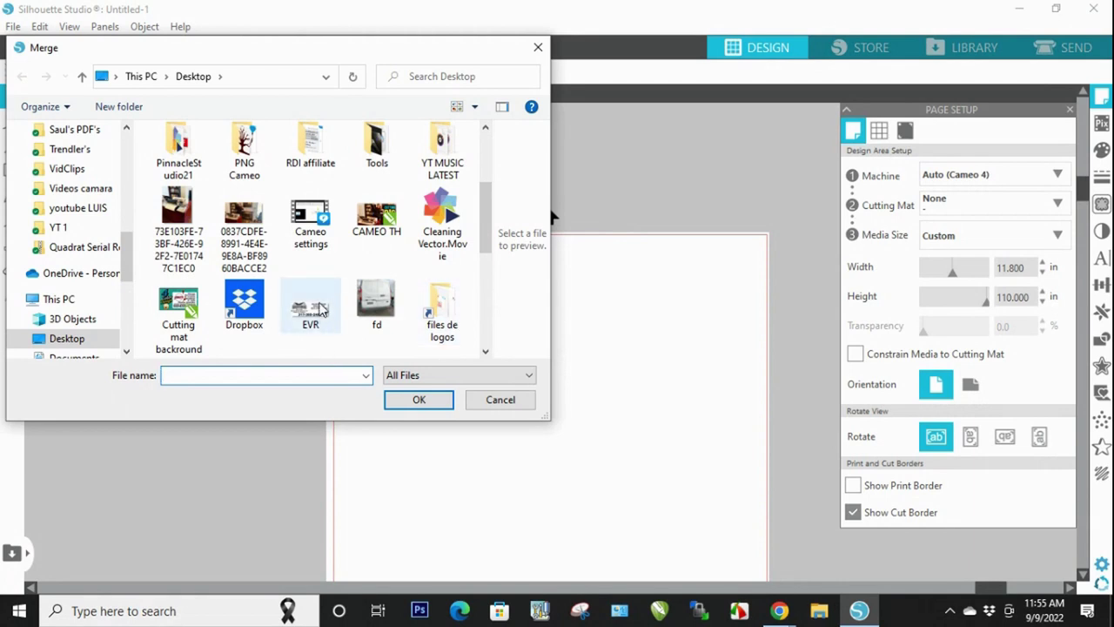
{"action": "left_click", "coordinate": [315, 311]}
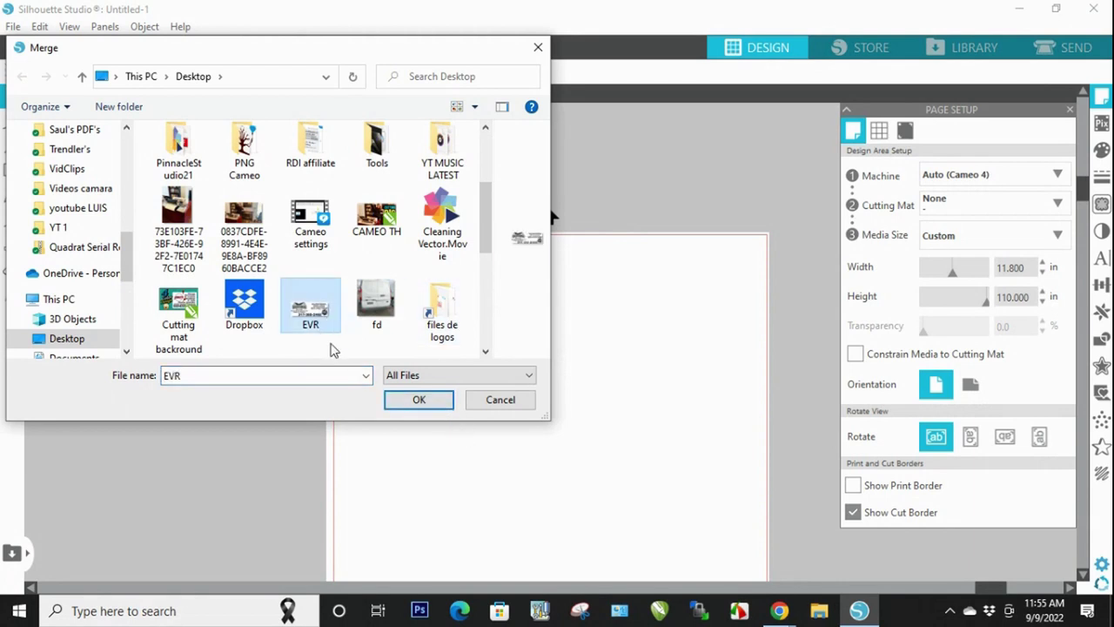
{"action": "left_click", "coordinate": [418, 402]}
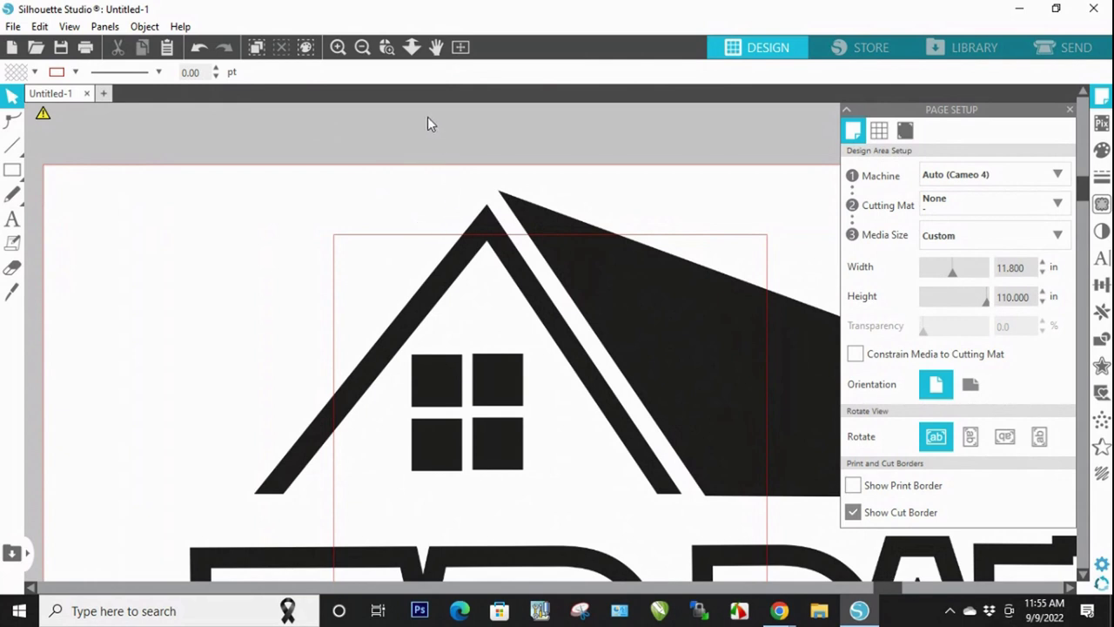
Step: Lock the merged image's proportions, set its width to 10 in and move it up near the page's top edge
{"action": "left_click", "coordinate": [364, 179]}
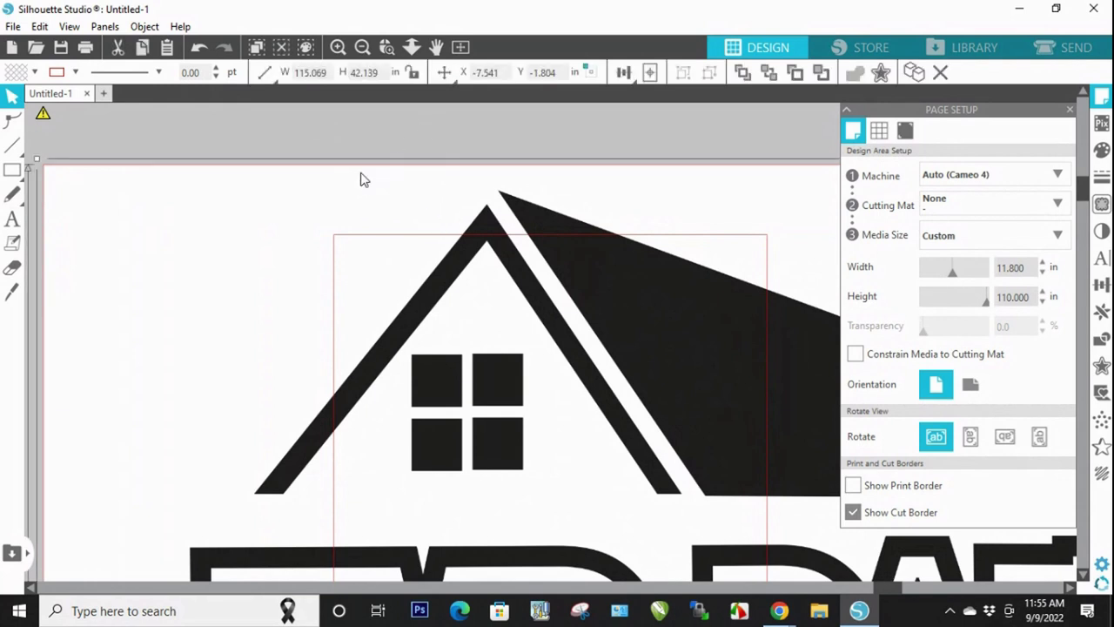
{"action": "left_click", "coordinate": [414, 75]}
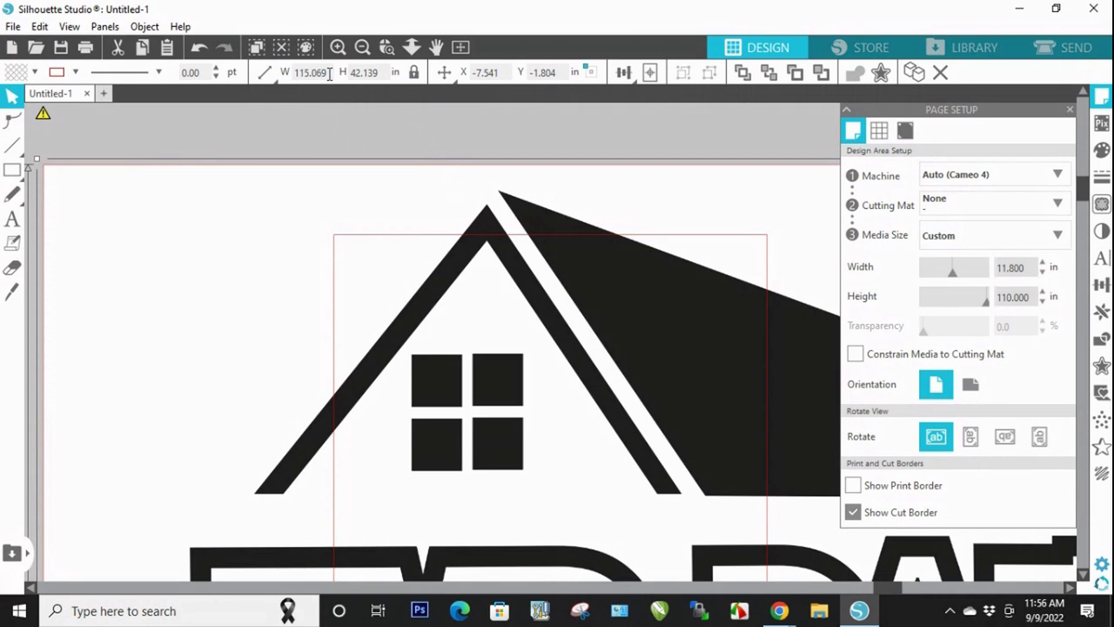
{"action": "left_click_drag", "start_coordinate": [319, 74], "coordinate": [294, 74]}
{"action": "type", "text": "10"}
{"action": "key", "text": "Return"}
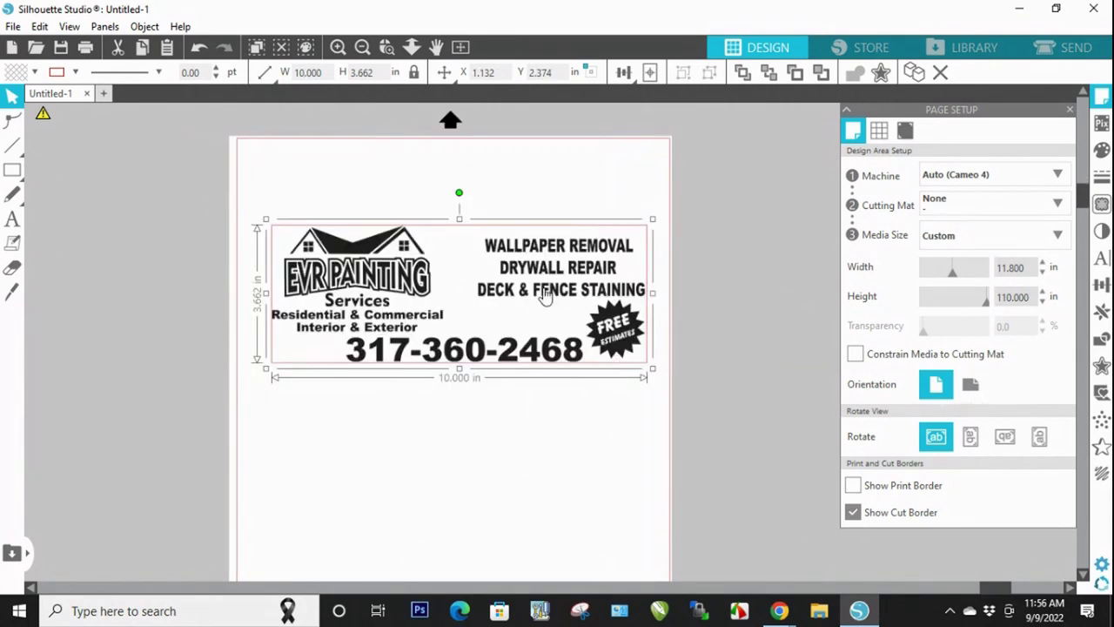
{"action": "left_click_drag", "start_coordinate": [563, 299], "coordinate": [548, 225]}
{"action": "left_click", "coordinate": [704, 298]}
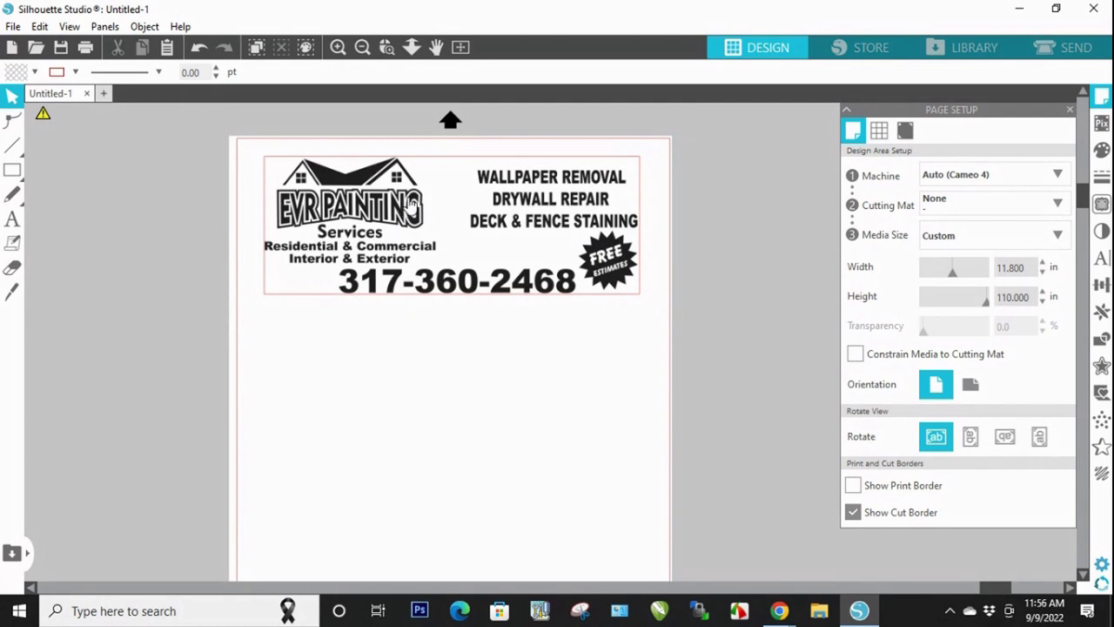
Step: Trace the whole image with the Trace style, enclosing it in a trace area about 10.7 in wide
{"action": "left_click", "coordinate": [353, 202]}
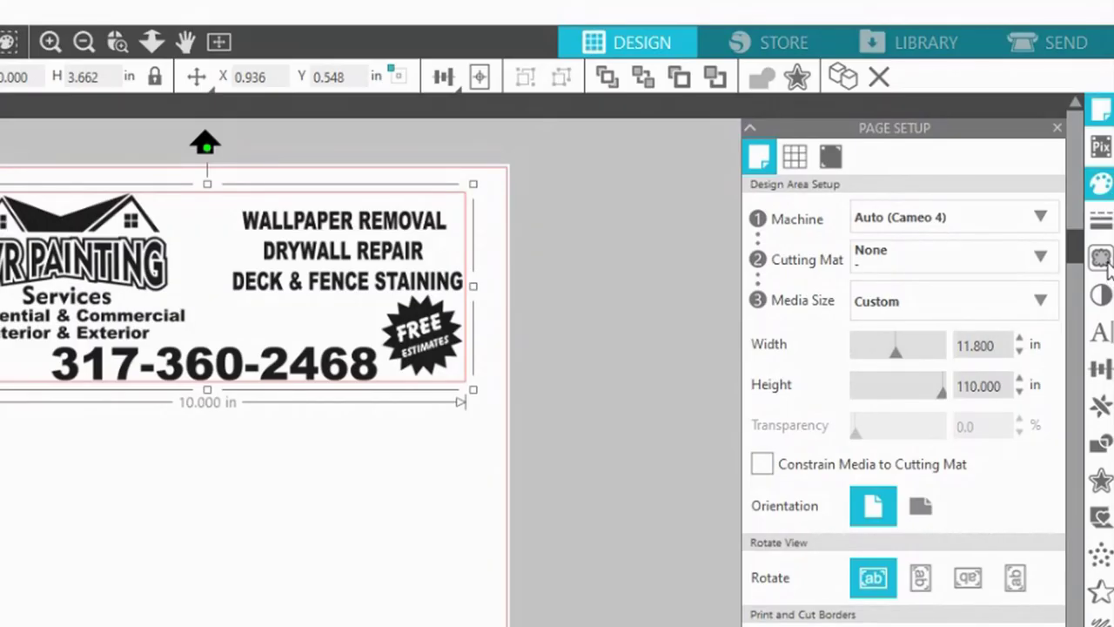
{"action": "left_click", "coordinate": [1102, 258]}
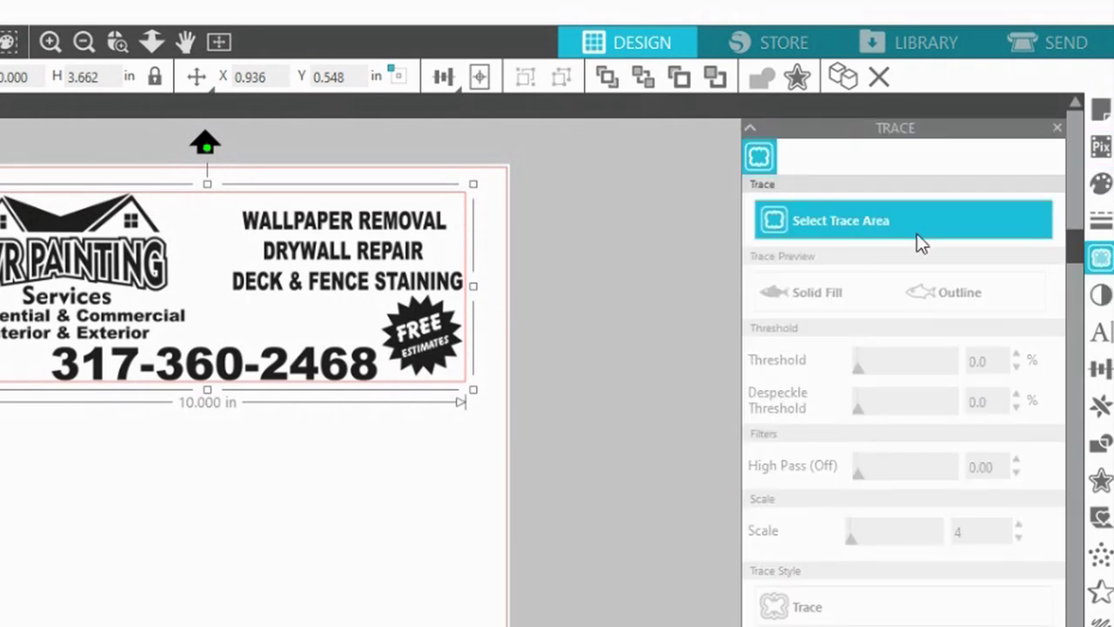
{"action": "left_click", "coordinate": [832, 228]}
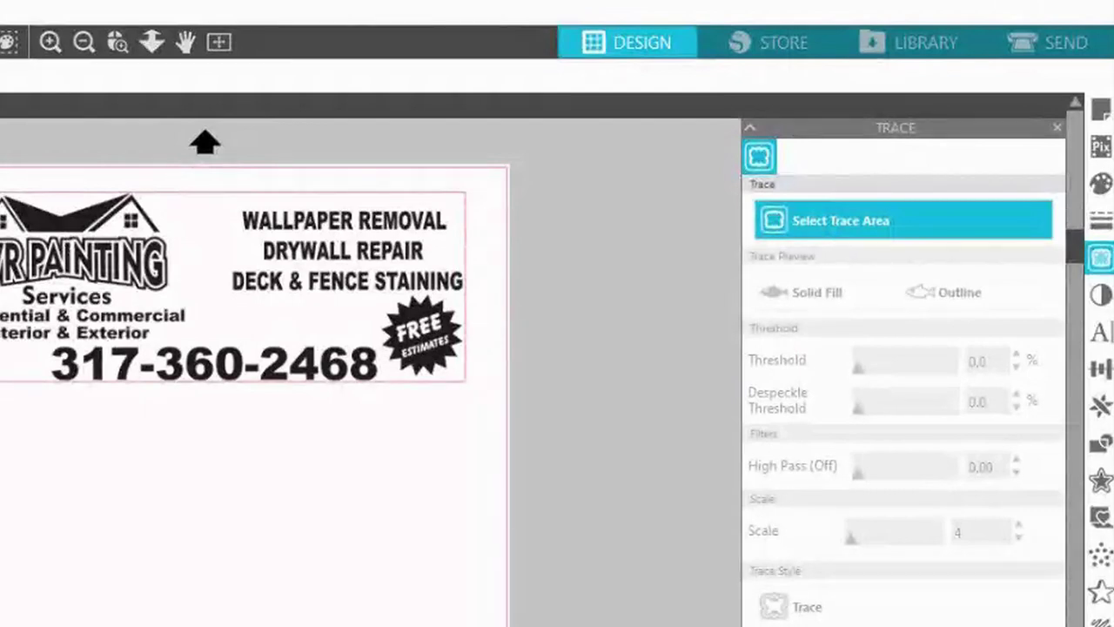
{"action": "mouse_move", "coordinate": [0, 188]}
{"action": "left_mouse_down"}
{"action": "mouse_move", "coordinate": [64, 258]}
{"action": "mouse_move", "coordinate": [379, 382]}
{"action": "mouse_move", "coordinate": [481, 399]}
{"action": "left_mouse_up"}
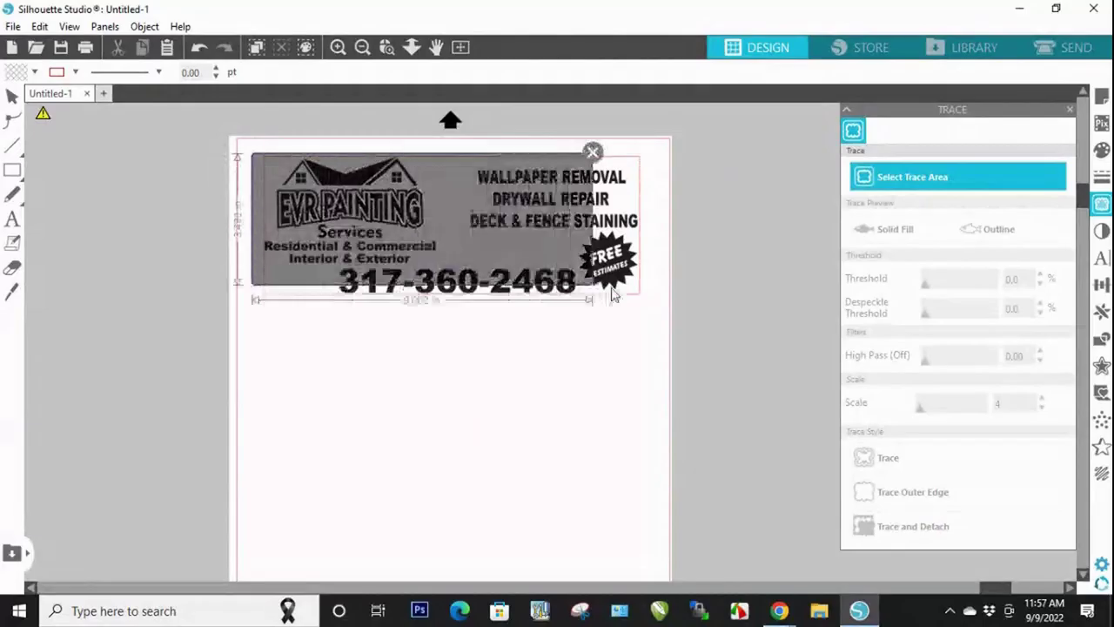
{"action": "left_click_drag", "start_coordinate": [650, 301], "coordinate": [654, 313]}
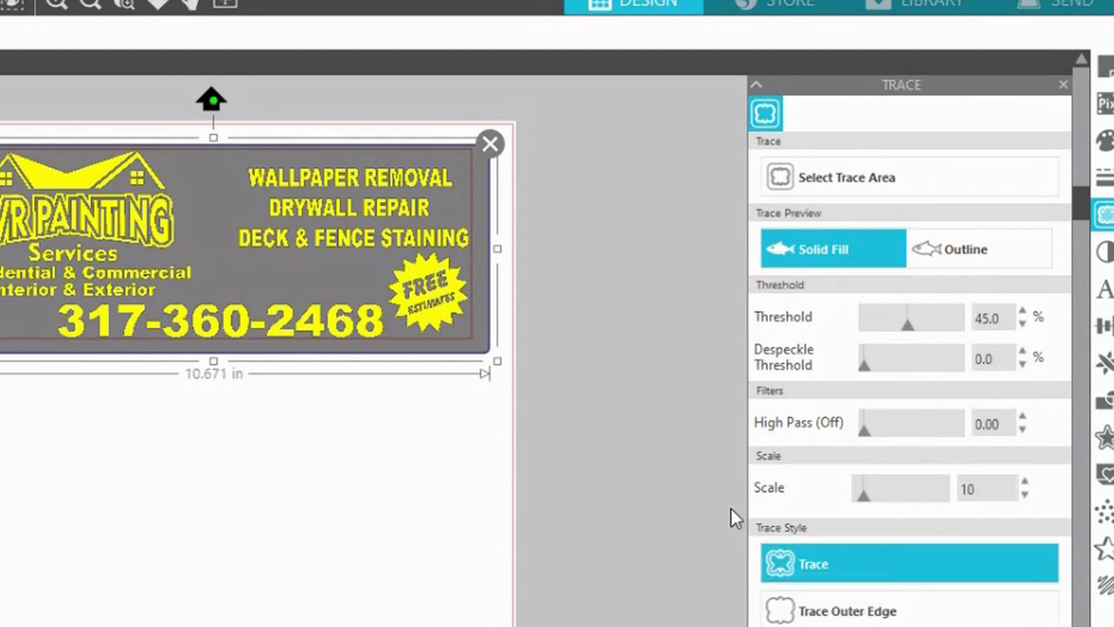
Step: Move the original black image down off its traced outlines and delete it, keeping only the outlines
{"action": "left_click_drag", "start_coordinate": [397, 322], "coordinate": [384, 524]}
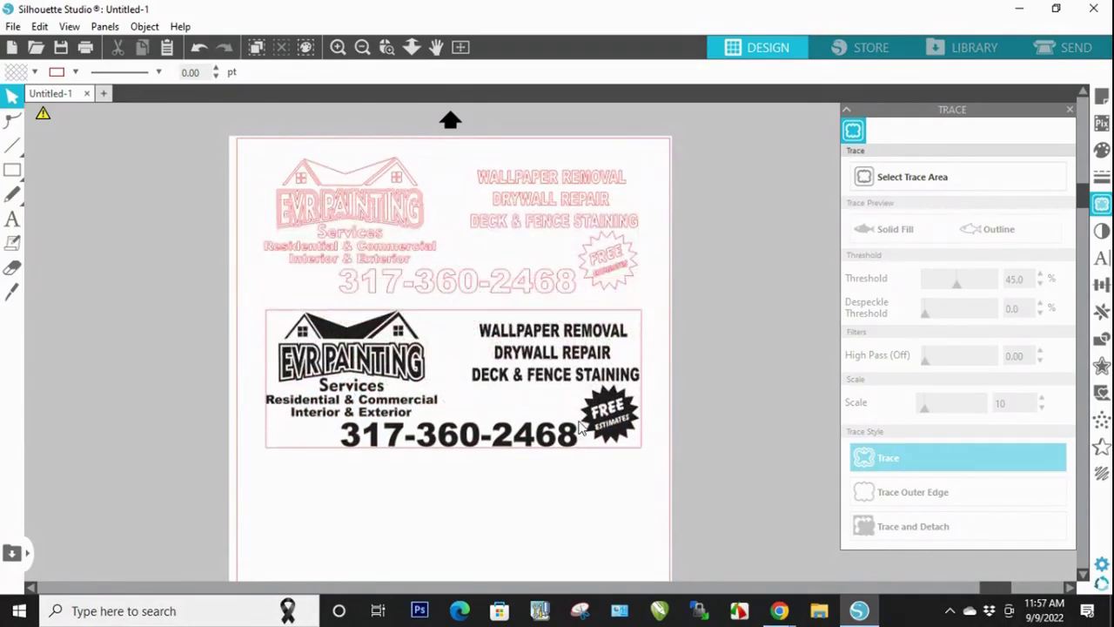
{"action": "left_click_drag", "start_coordinate": [580, 427], "coordinate": [584, 441]}
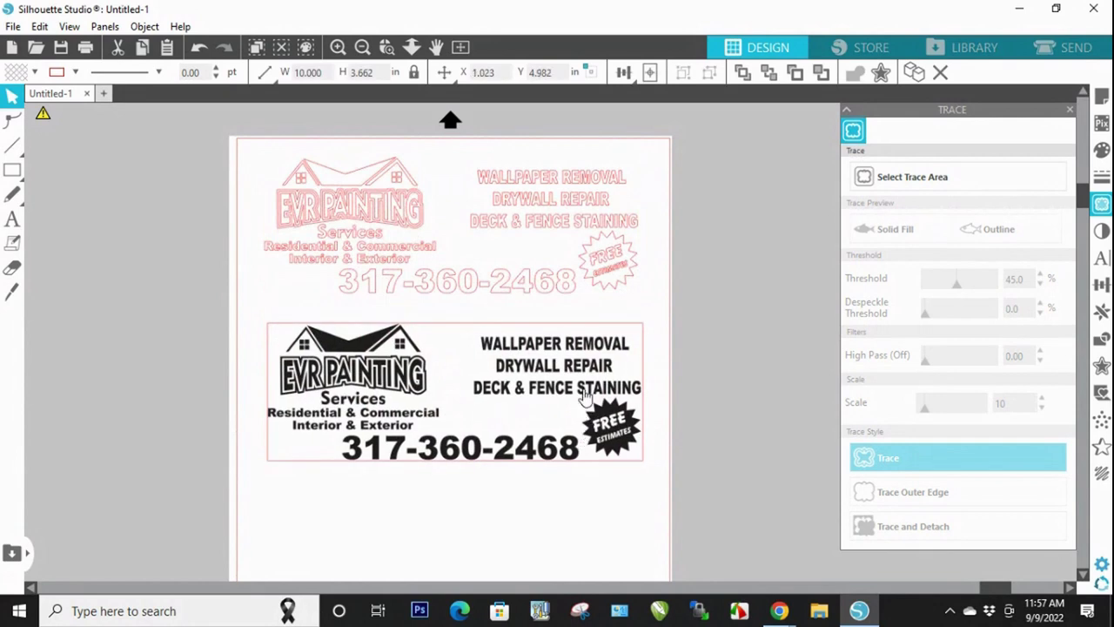
{"action": "left_click_drag", "start_coordinate": [585, 391], "coordinate": [579, 446]}
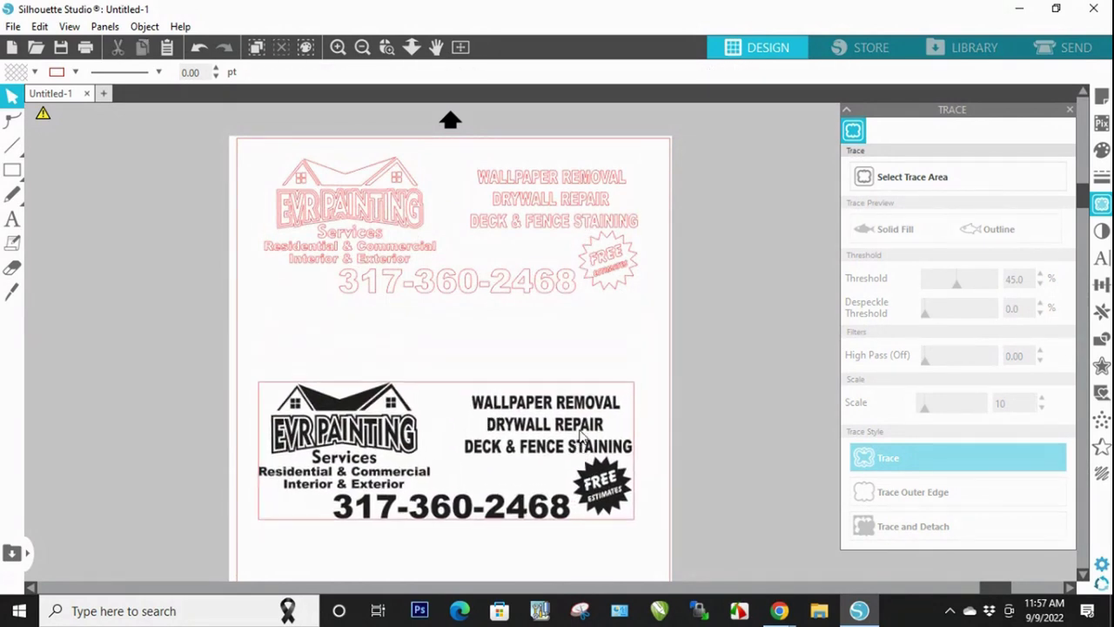
{"action": "left_click", "coordinate": [540, 339]}
{"action": "left_click", "coordinate": [374, 235]}
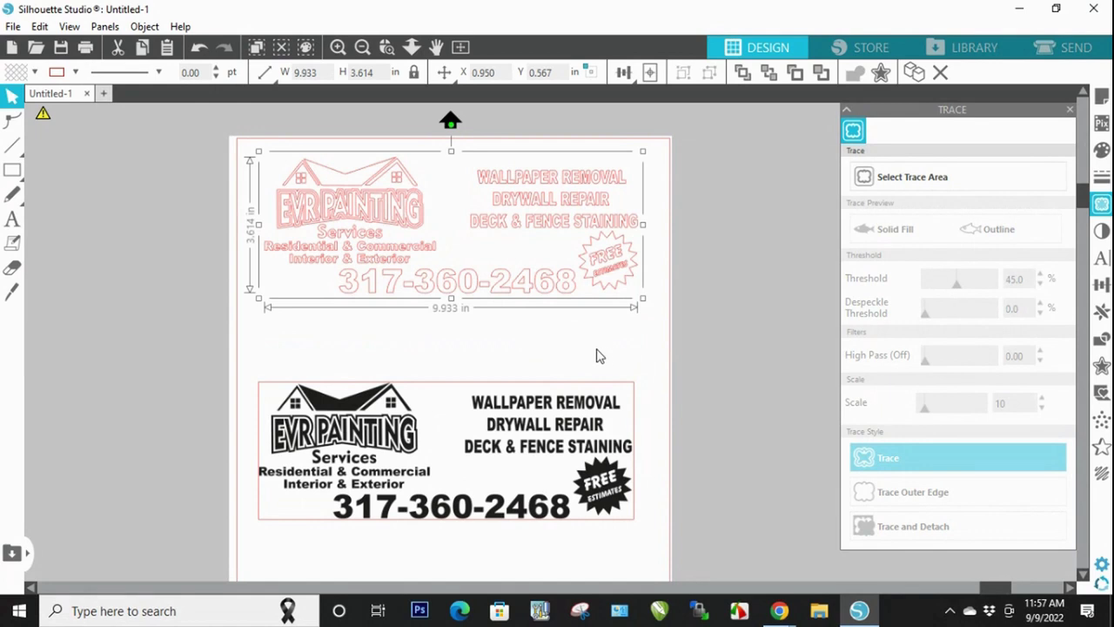
{"action": "left_click", "coordinate": [191, 244]}
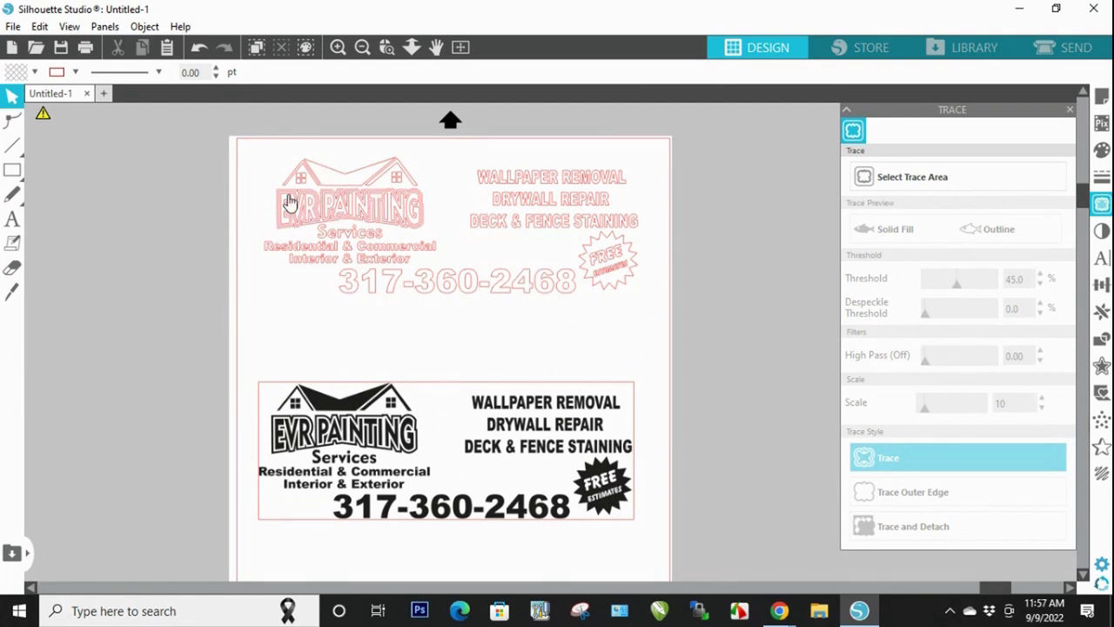
{"action": "left_click_drag", "start_coordinate": [508, 448], "coordinate": [461, 444]}
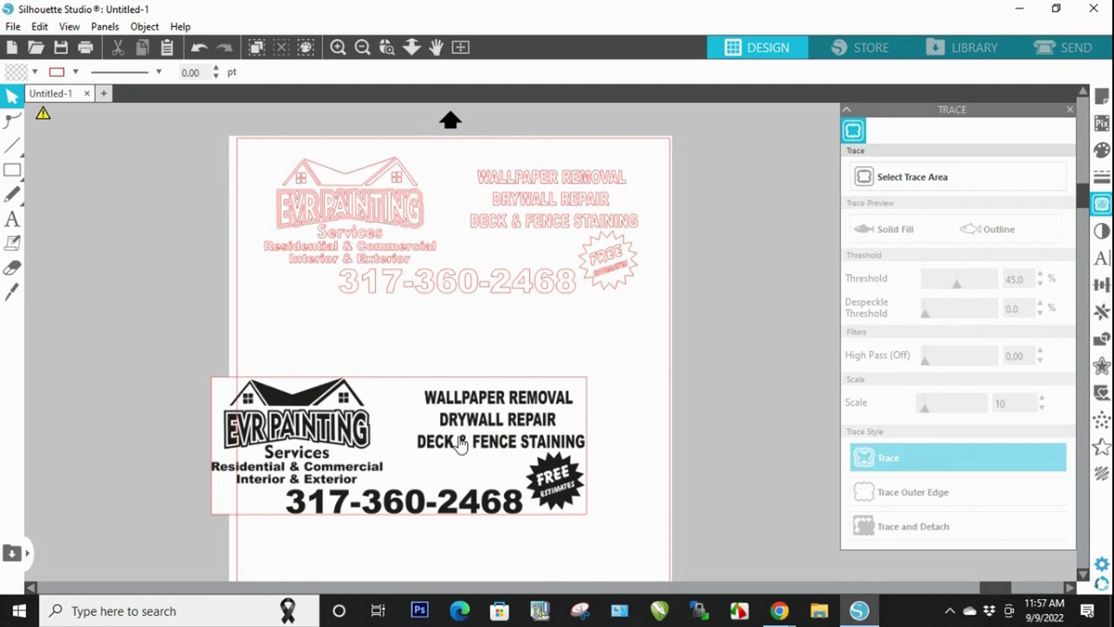
{"action": "left_click", "coordinate": [489, 398]}
{"action": "key", "text": "Delete"}
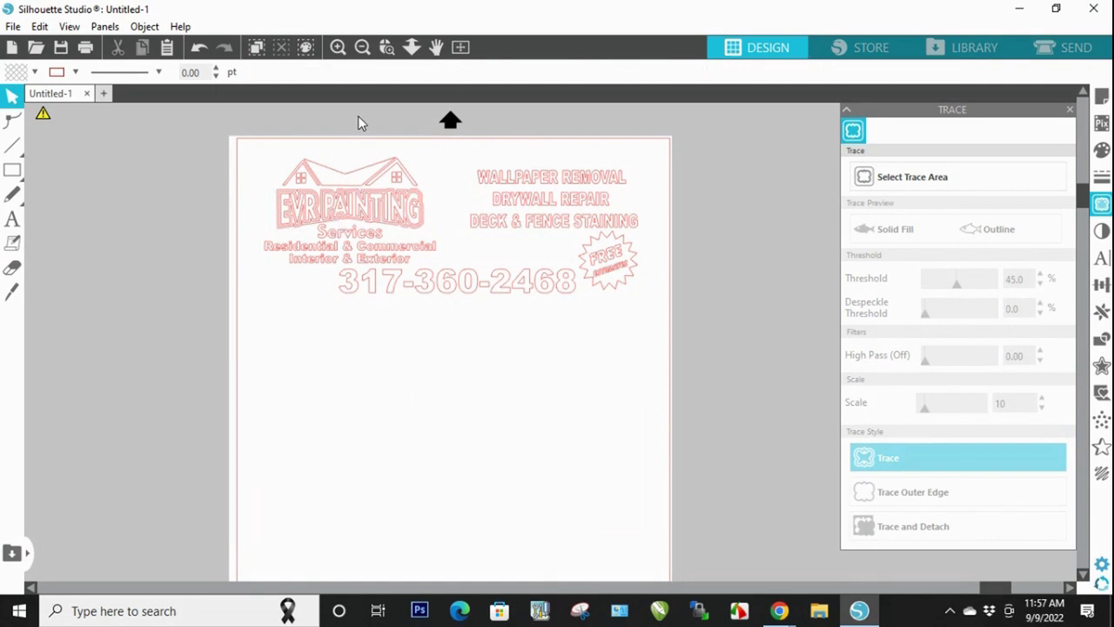
Step: Move the traced outlines slightly down and enlarge them proportionally until they reach the right edge of the page
{"action": "left_click_drag", "start_coordinate": [362, 235], "coordinate": [359, 249]}
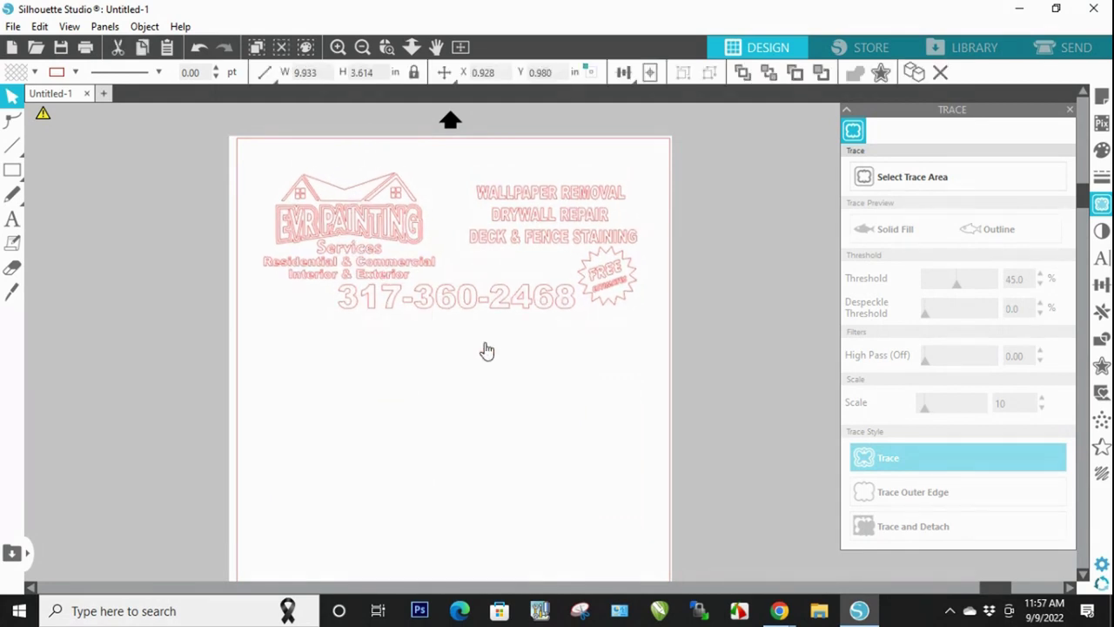
{"action": "left_click", "coordinate": [509, 319]}
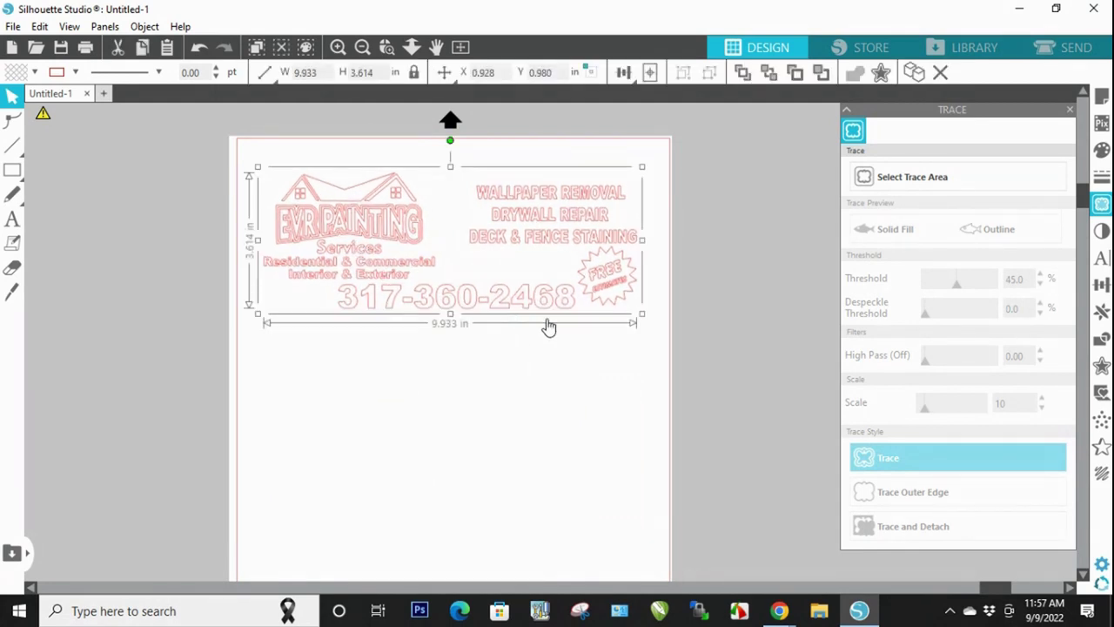
{"action": "mouse_move", "coordinate": [641, 313]}
{"action": "left_mouse_down"}
{"action": "mouse_move", "coordinate": [676, 340]}
{"action": "mouse_move", "coordinate": [671, 322]}
{"action": "left_mouse_up"}
{"action": "left_click", "coordinate": [451, 199]}
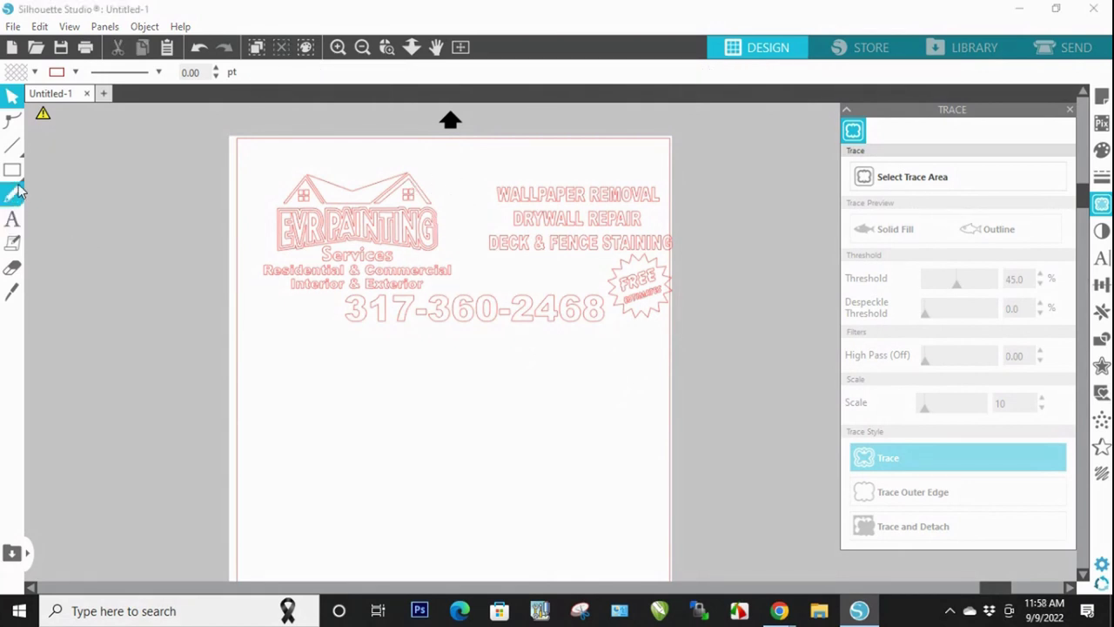
Step: Draw rectangles around the house logo, the services text (about 5.5 × 2.2 in) and the phone number row (about 12.6 × 2.2 in)
{"action": "left_click", "coordinate": [12, 169]}
{"action": "mouse_move", "coordinate": [256, 163]}
{"action": "left_mouse_down"}
{"action": "mouse_move", "coordinate": [323, 209]}
{"action": "mouse_move", "coordinate": [456, 256]}
{"action": "left_mouse_up"}
{"action": "mouse_move", "coordinate": [480, 164]}
{"action": "left_mouse_down"}
{"action": "mouse_move", "coordinate": [652, 259]}
{"action": "mouse_move", "coordinate": [687, 255]}
{"action": "left_mouse_up"}
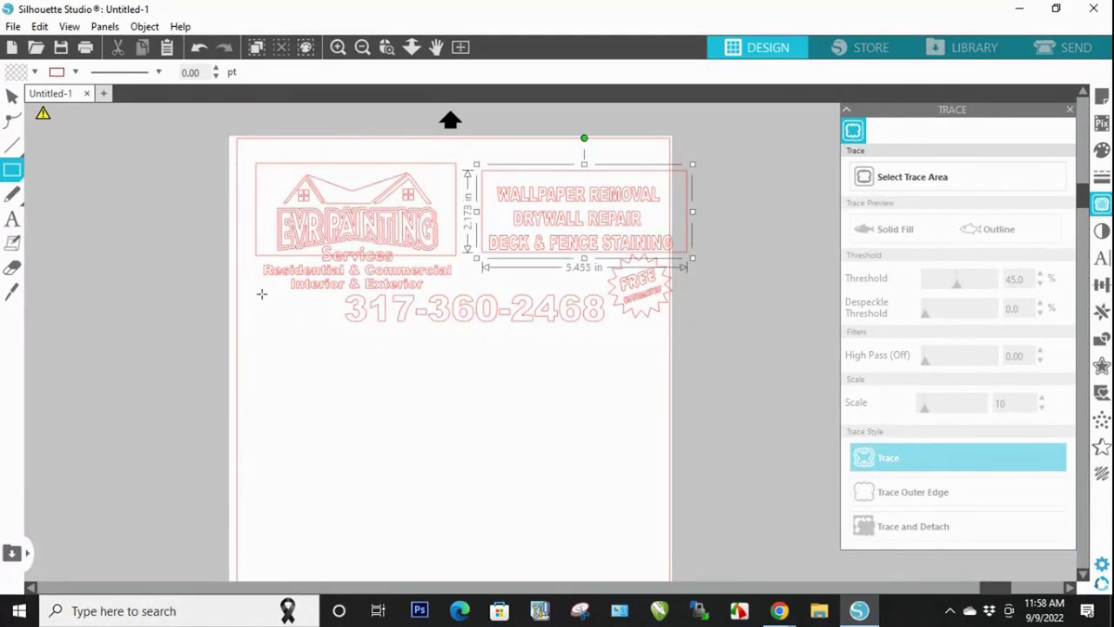
{"action": "mouse_move", "coordinate": [244, 269]}
{"action": "left_mouse_down"}
{"action": "mouse_move", "coordinate": [258, 288]}
{"action": "mouse_move", "coordinate": [529, 350]}
{"action": "mouse_move", "coordinate": [714, 354]}
{"action": "left_mouse_up"}
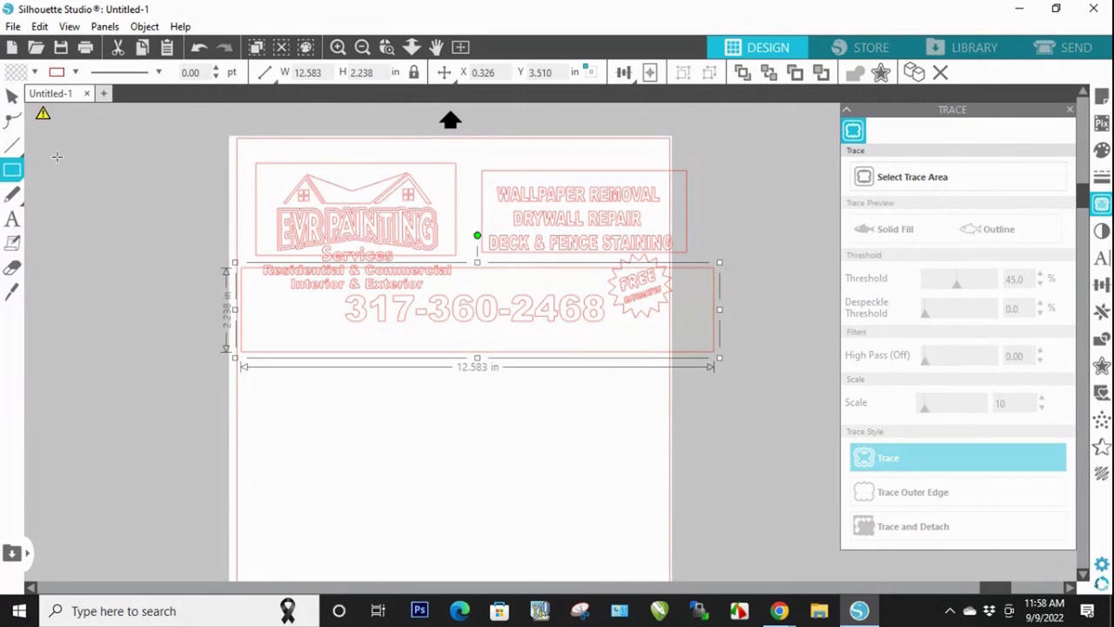
Step: Delete the three rectangles around the phone number row, the services text and the house logo
{"action": "left_click", "coordinate": [12, 95]}
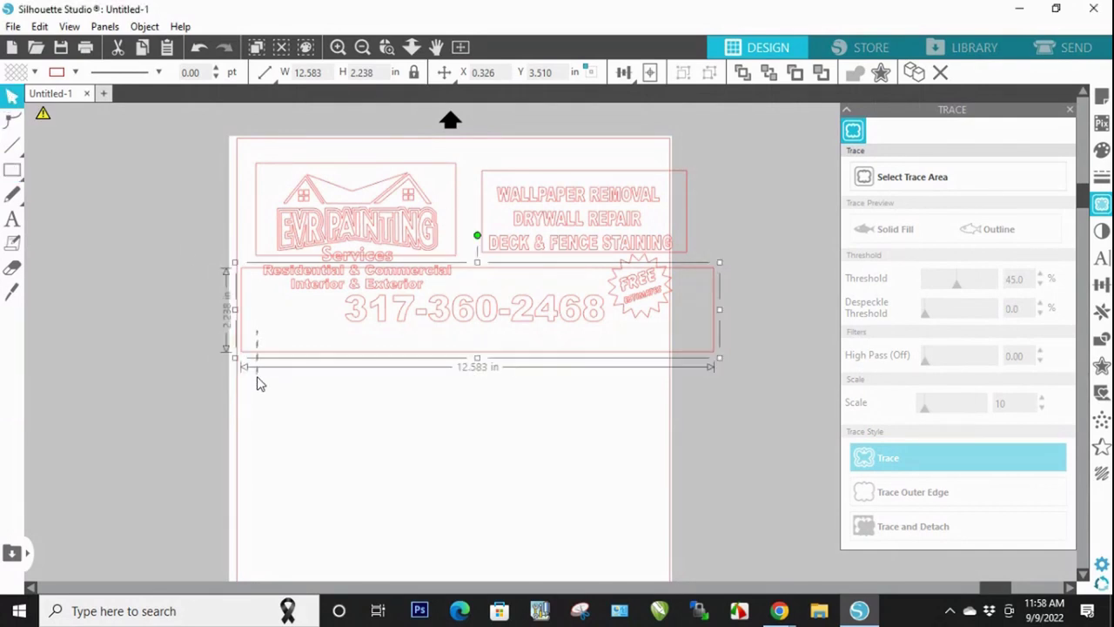
{"action": "key", "text": "Delete"}
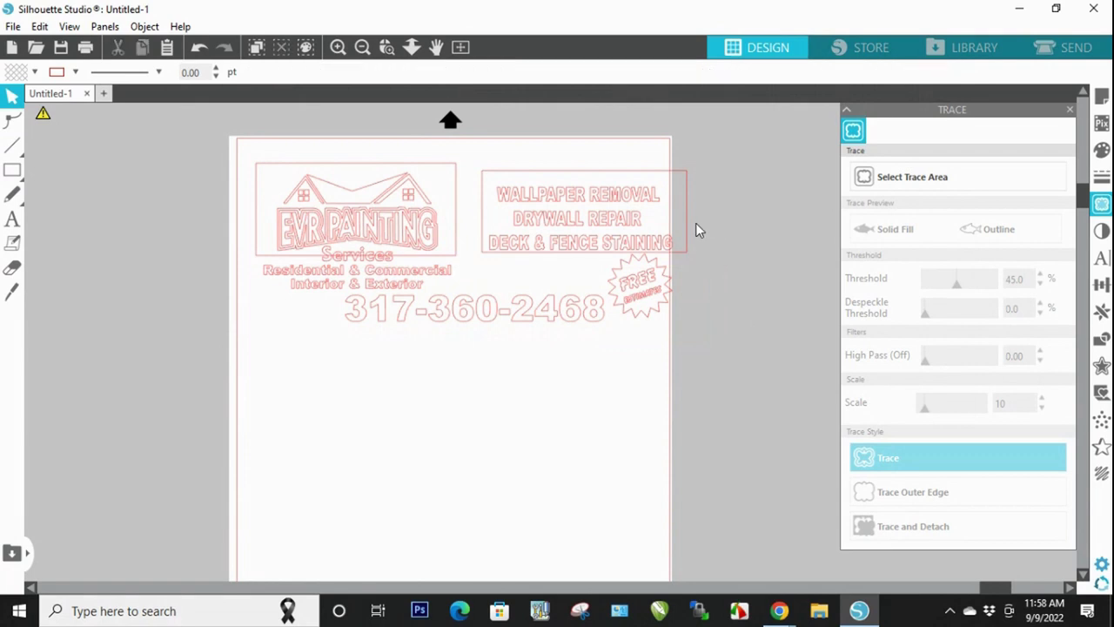
{"action": "left_click", "coordinate": [688, 232]}
{"action": "key", "text": "Delete"}
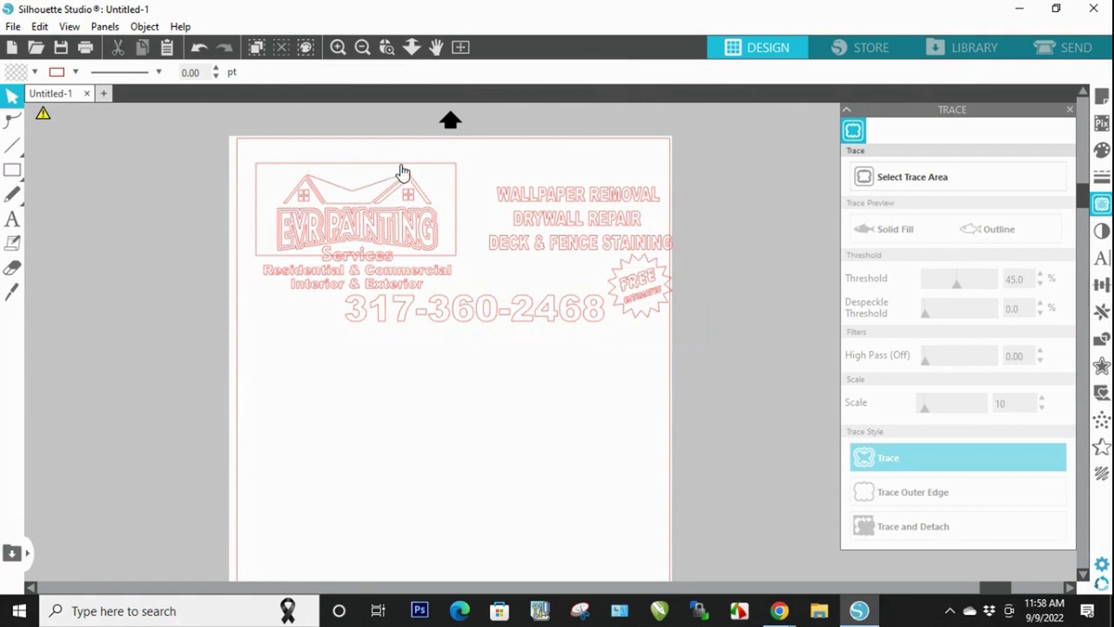
{"action": "left_click", "coordinate": [432, 164]}
{"action": "key", "text": "Delete"}
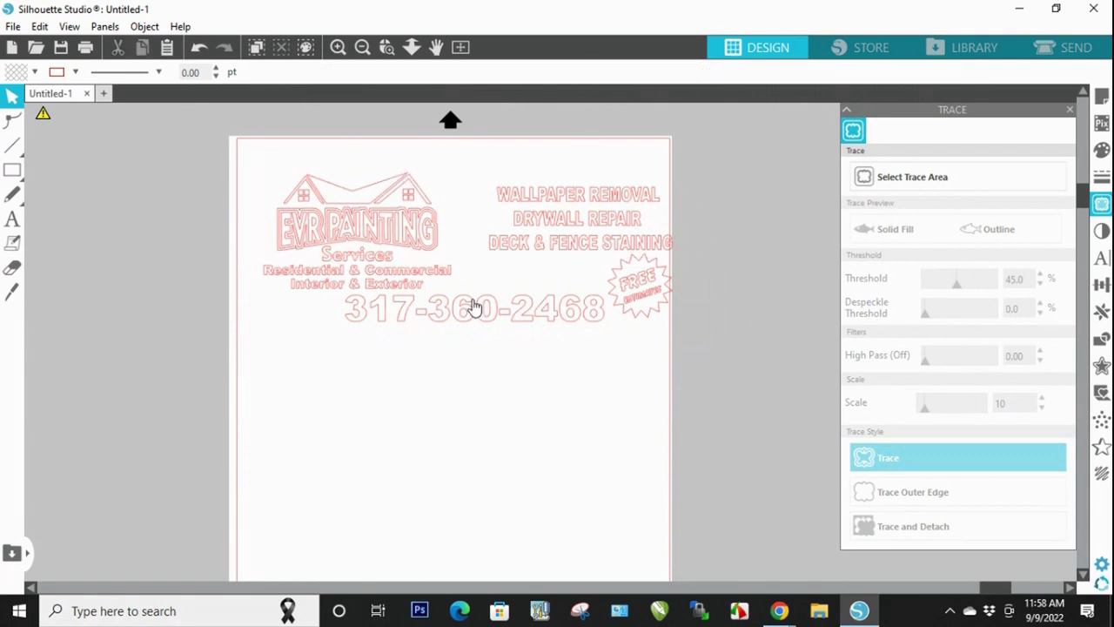
Step: Move the whole traced artwork inside the page's cut border, to about X 0.428 in and Y 0.958 in
{"action": "left_click_drag", "start_coordinate": [471, 303], "coordinate": [444, 297]}
{"action": "left_click", "coordinate": [463, 377]}
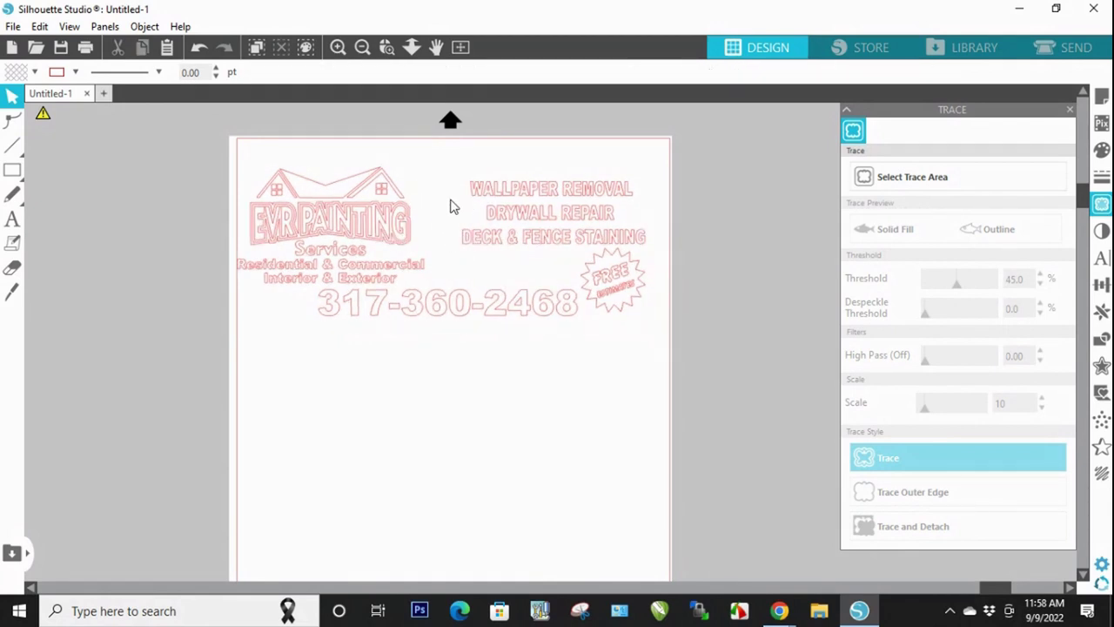
{"action": "left_click", "coordinate": [551, 251]}
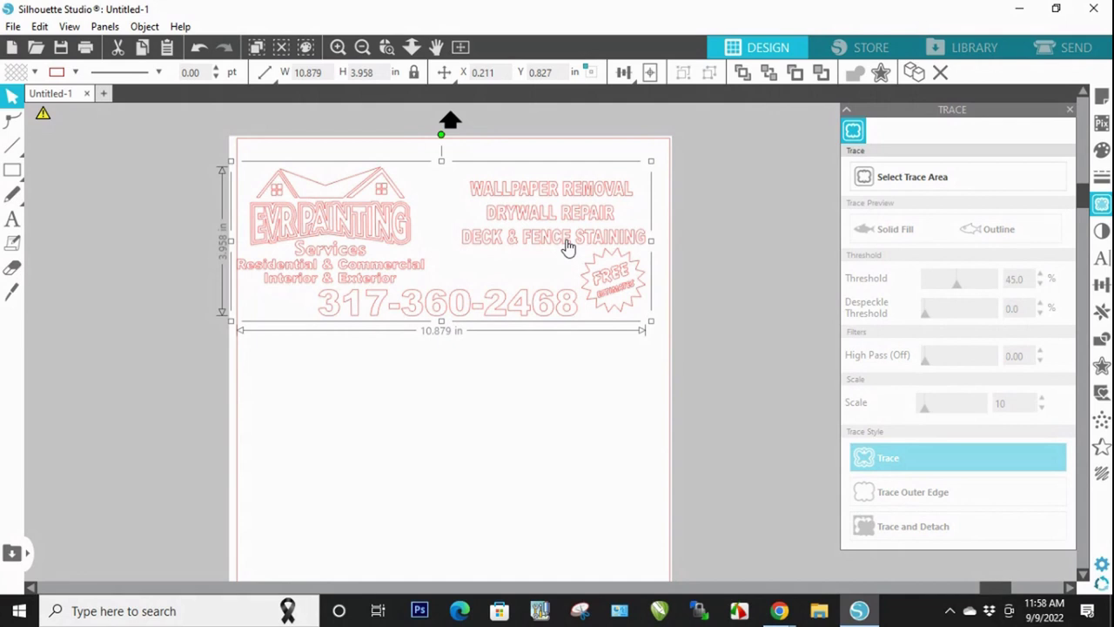
{"action": "mouse_move", "coordinate": [567, 248]}
{"action": "left_mouse_down"}
{"action": "mouse_move", "coordinate": [665, 238]}
{"action": "mouse_move", "coordinate": [579, 252]}
{"action": "left_mouse_up"}
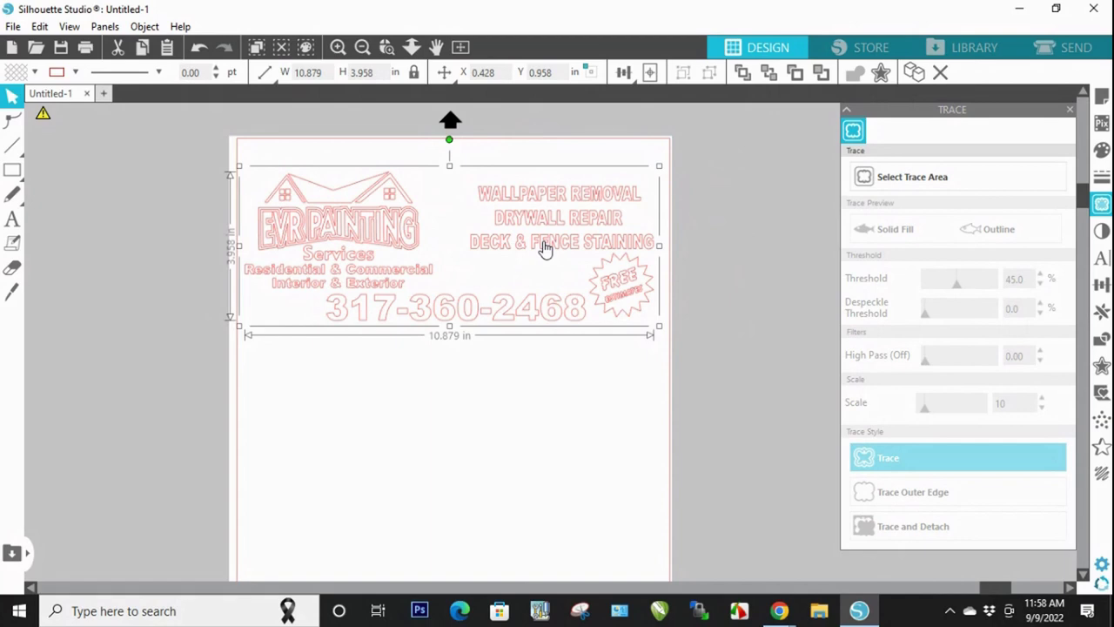
Step: Release the compound path of the traced artwork to split it into separate shapes
{"action": "right_click", "coordinate": [545, 249]}
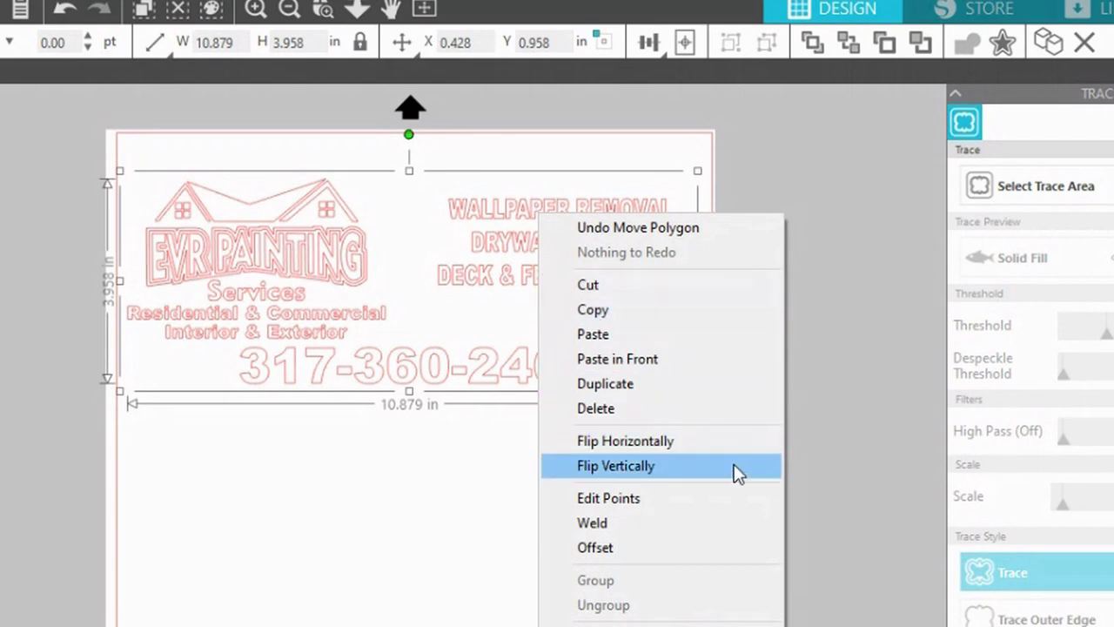
{"action": "left_click", "coordinate": [661, 522]}
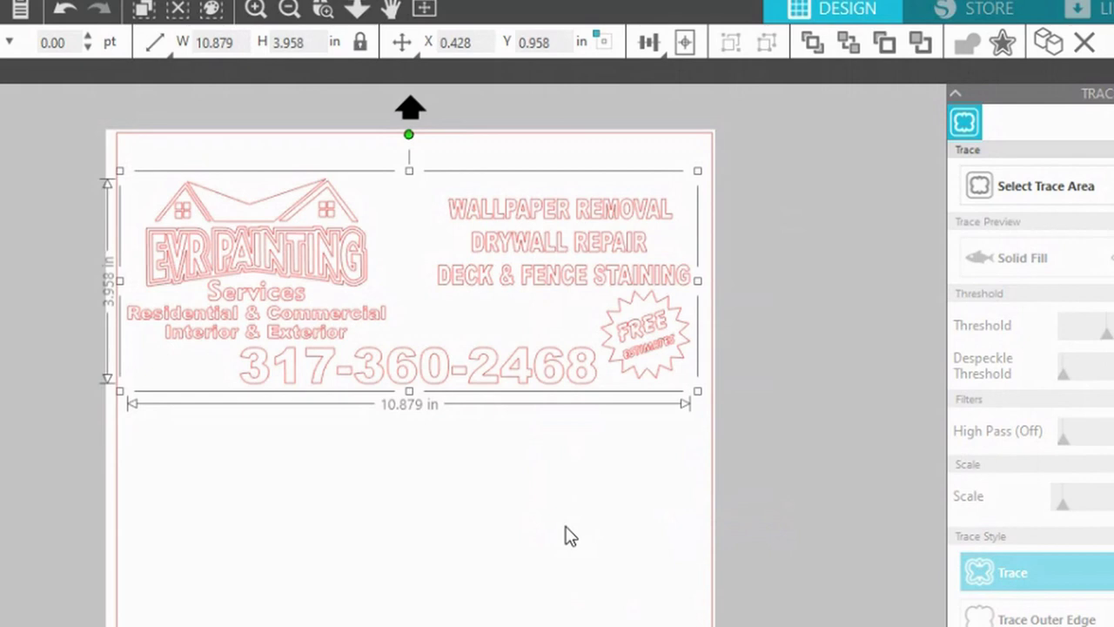
{"action": "left_click", "coordinate": [549, 523]}
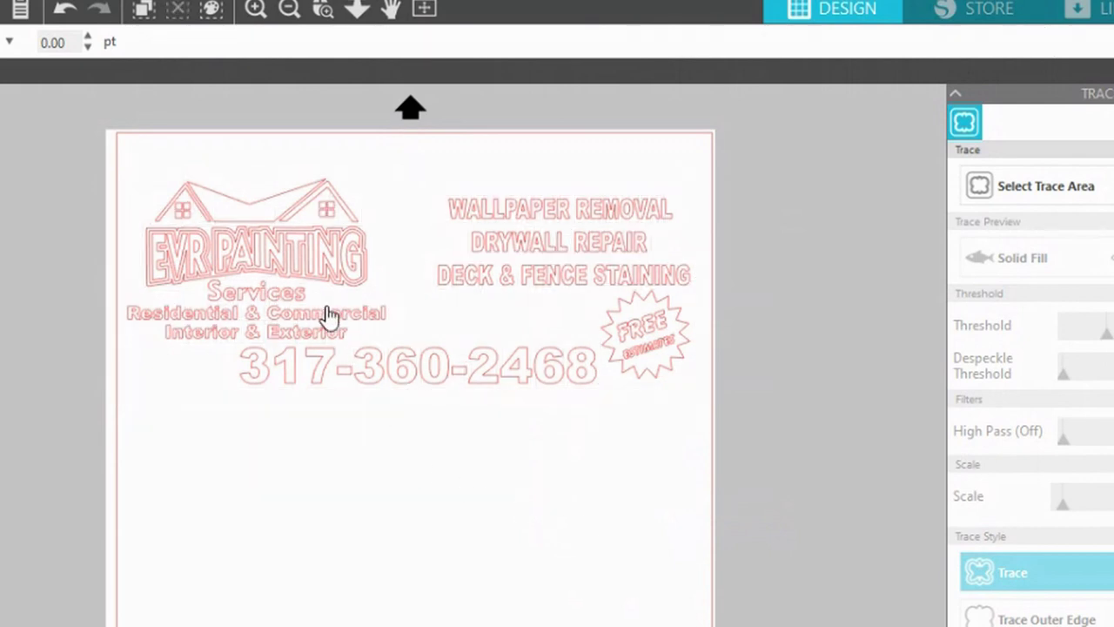
Step: Try moving the EVR PAINTING lettering up as a separate piece, undo the move, and test selecting a single service letter
{"action": "left_click_drag", "start_coordinate": [305, 277], "coordinate": [309, 193]}
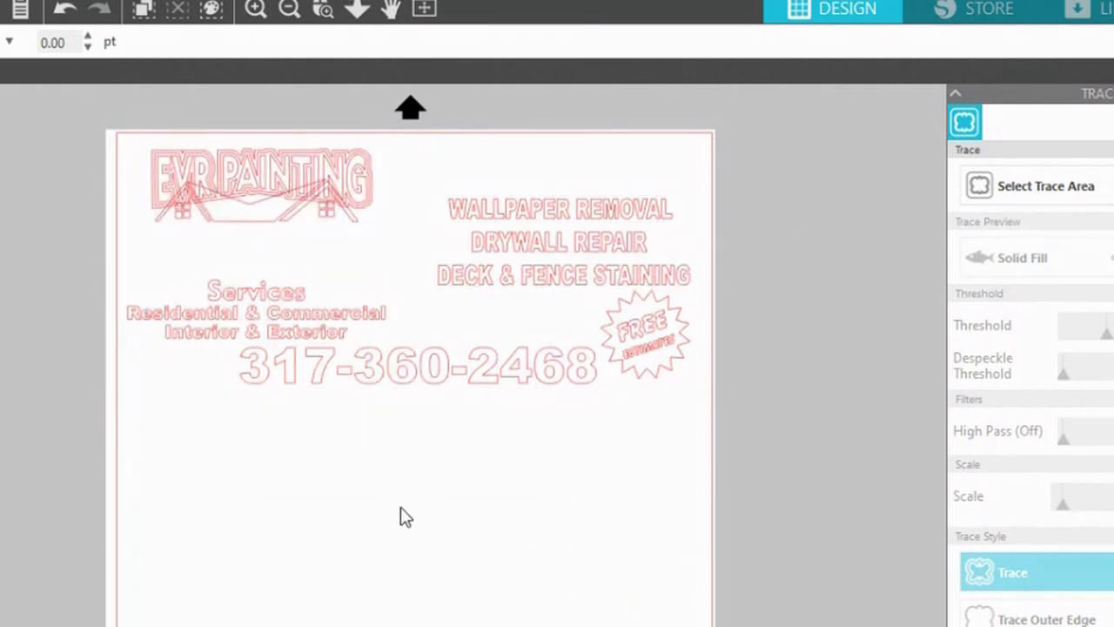
{"action": "key", "text": "ctrl+z"}
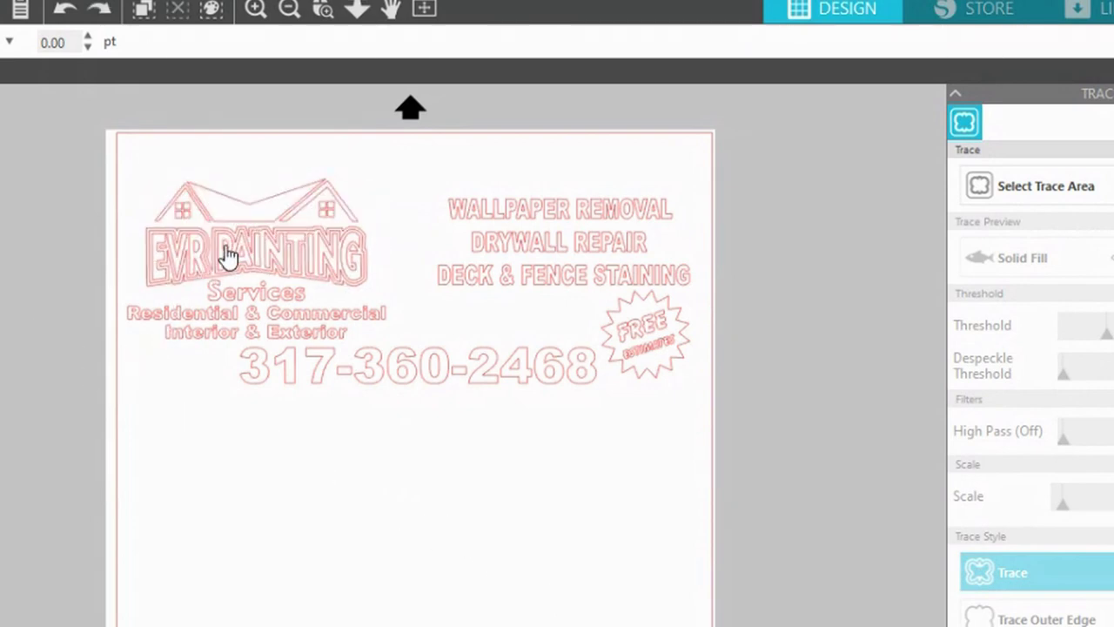
{"action": "left_click", "coordinate": [273, 29]}
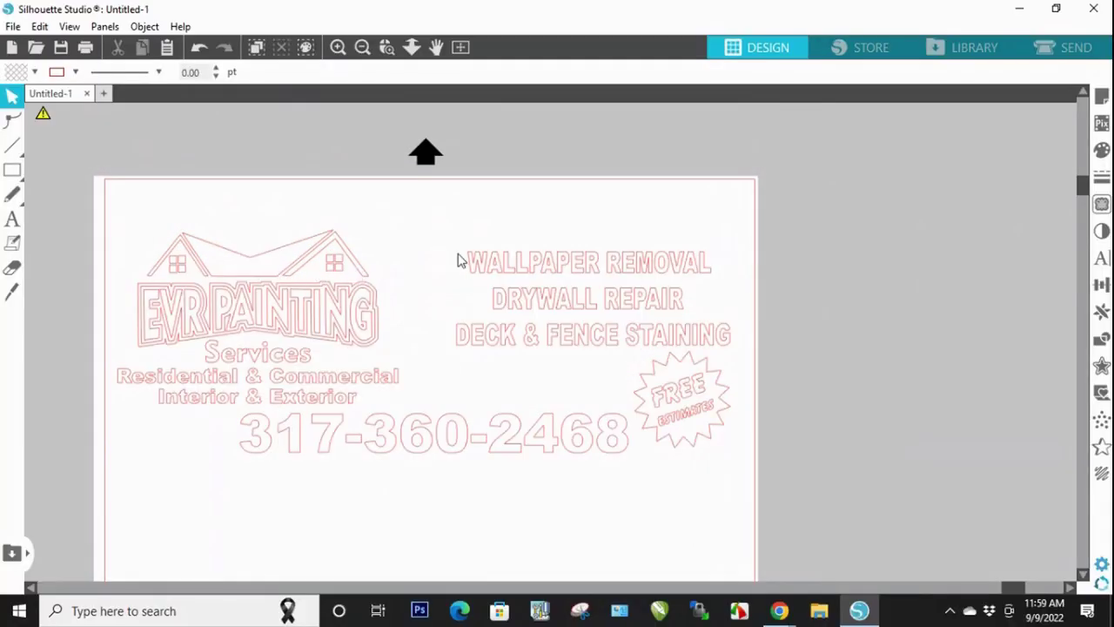
{"action": "left_click", "coordinate": [611, 299]}
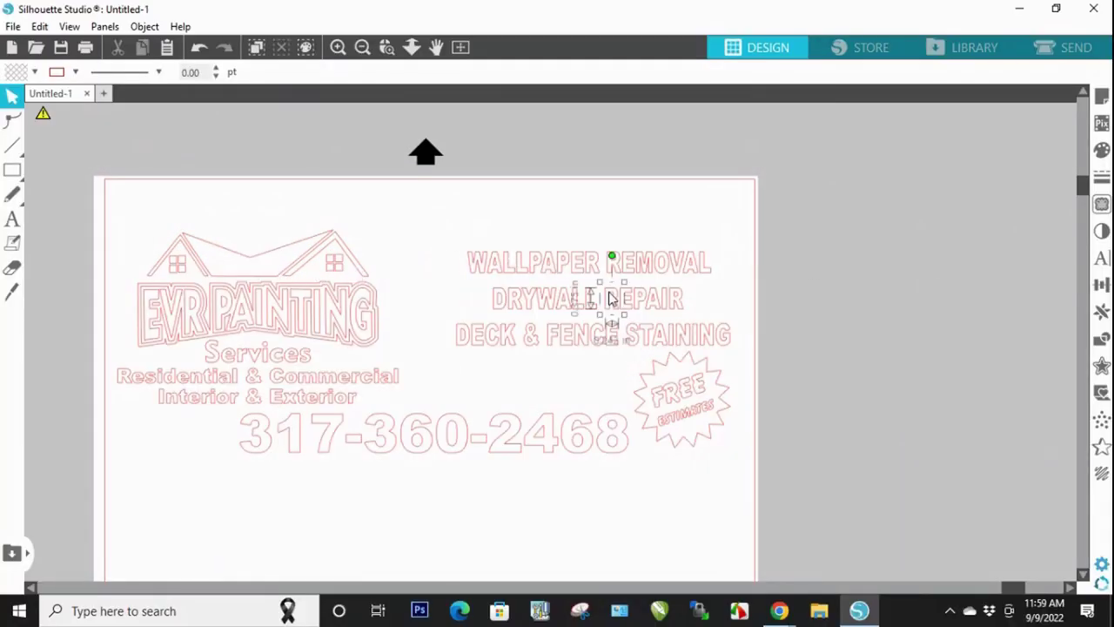
{"action": "left_click", "coordinate": [471, 228]}
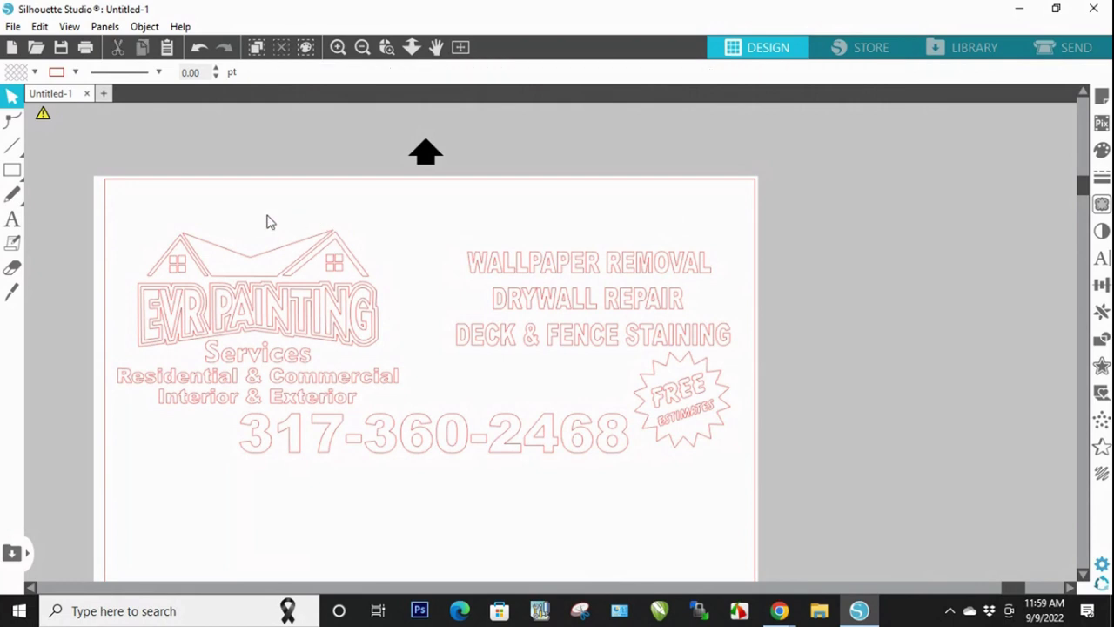
Step: Group the house logo, the EVR PAINTING lettering and the three wallpaper, drywall and deck service lines
{"action": "left_click_drag", "start_coordinate": [149, 201], "coordinate": [738, 345]}
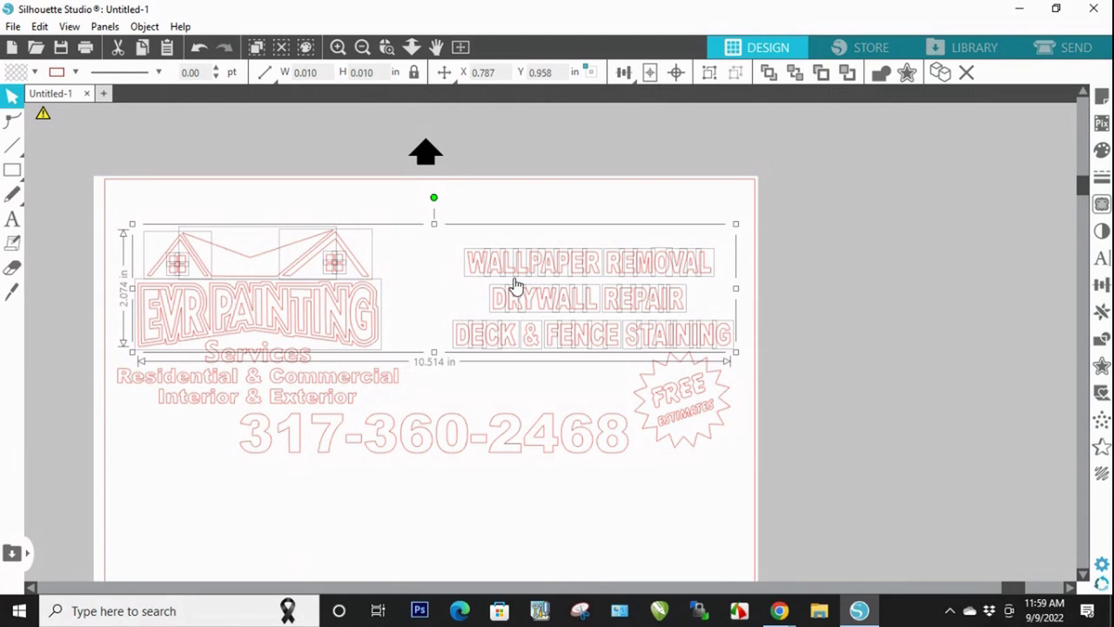
{"action": "key", "text": "Delete"}
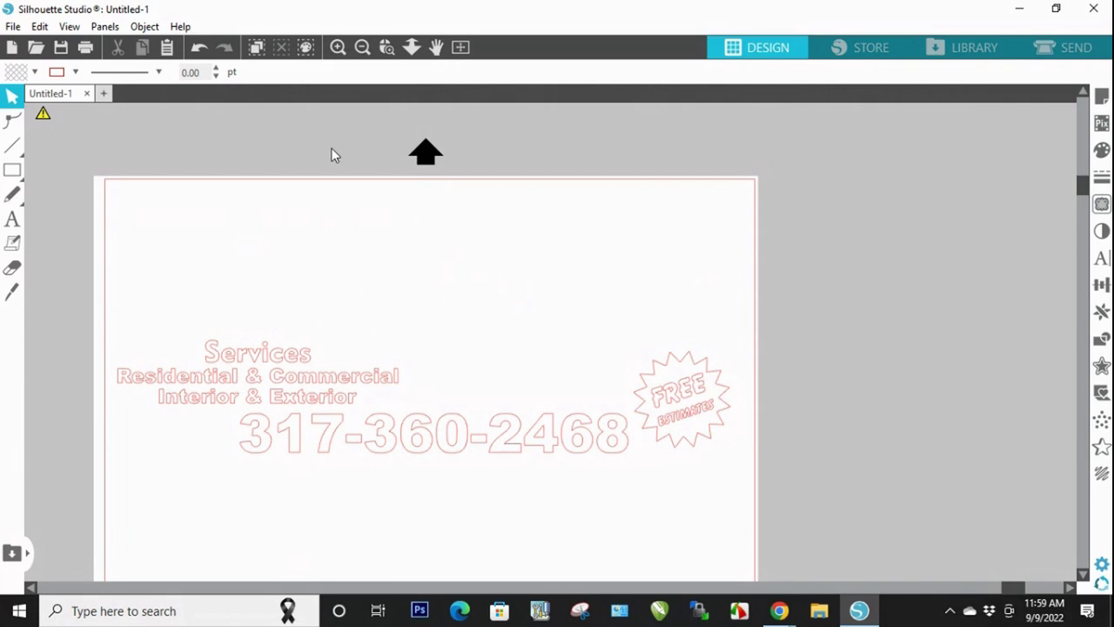
{"action": "left_click", "coordinate": [200, 49]}
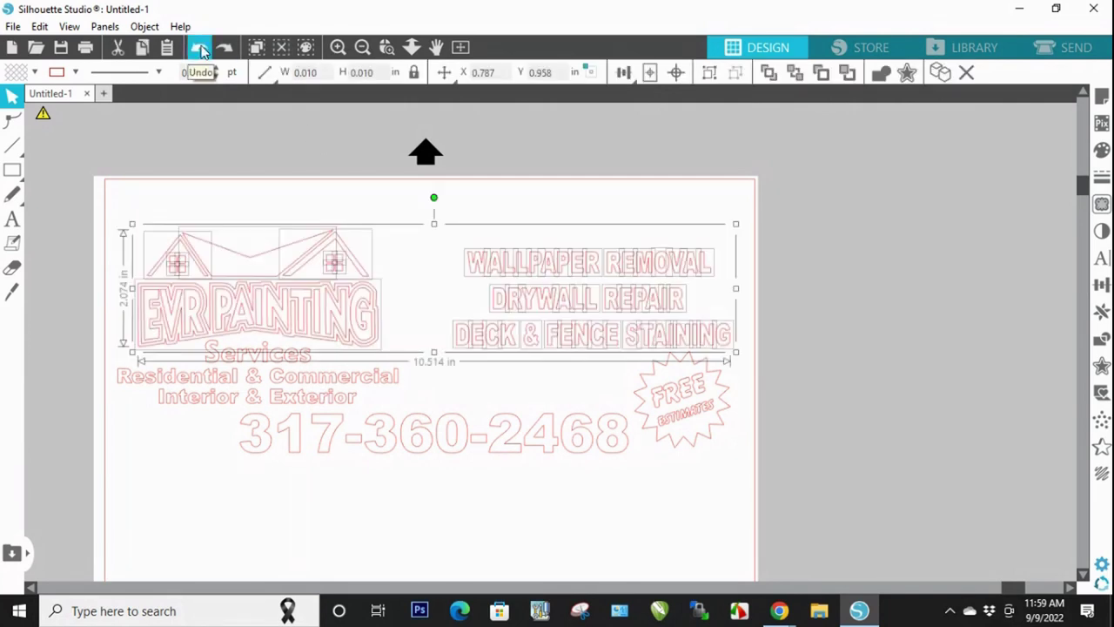
{"action": "right_click", "coordinate": [545, 303]}
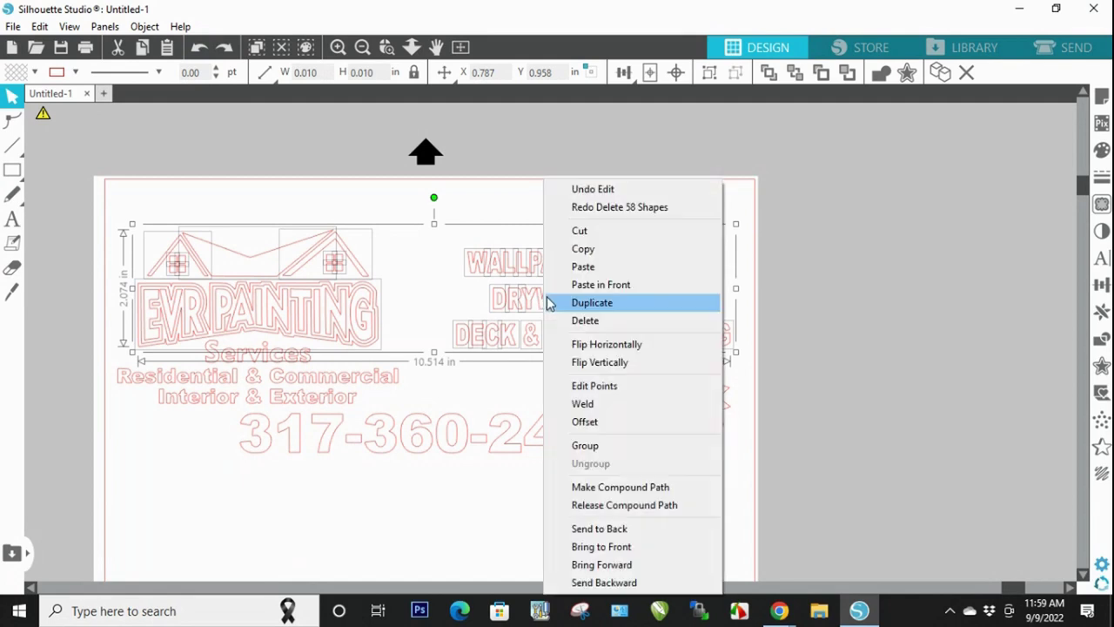
{"action": "left_click", "coordinate": [636, 452]}
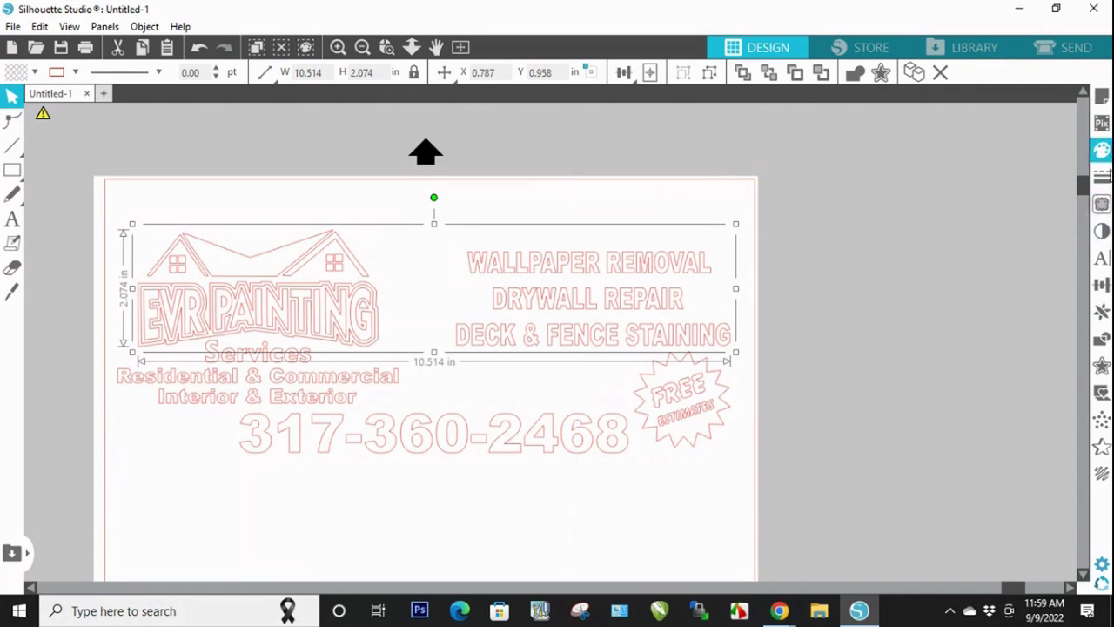
Step: Fill the grouped logo and service lines with red
{"action": "left_click", "coordinate": [1104, 155]}
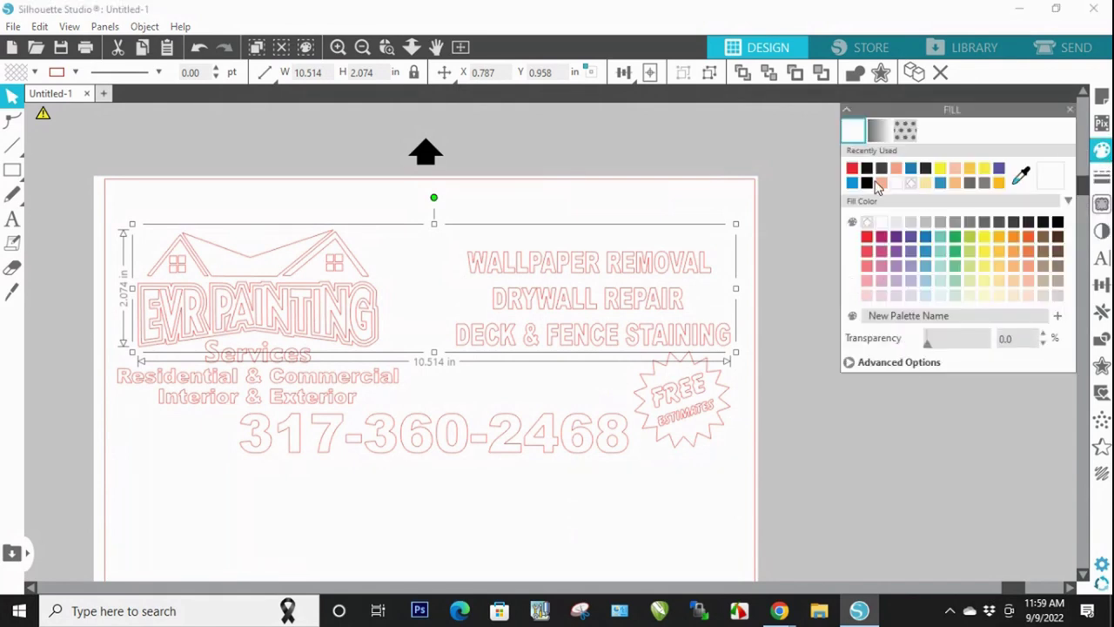
{"action": "left_click", "coordinate": [853, 169]}
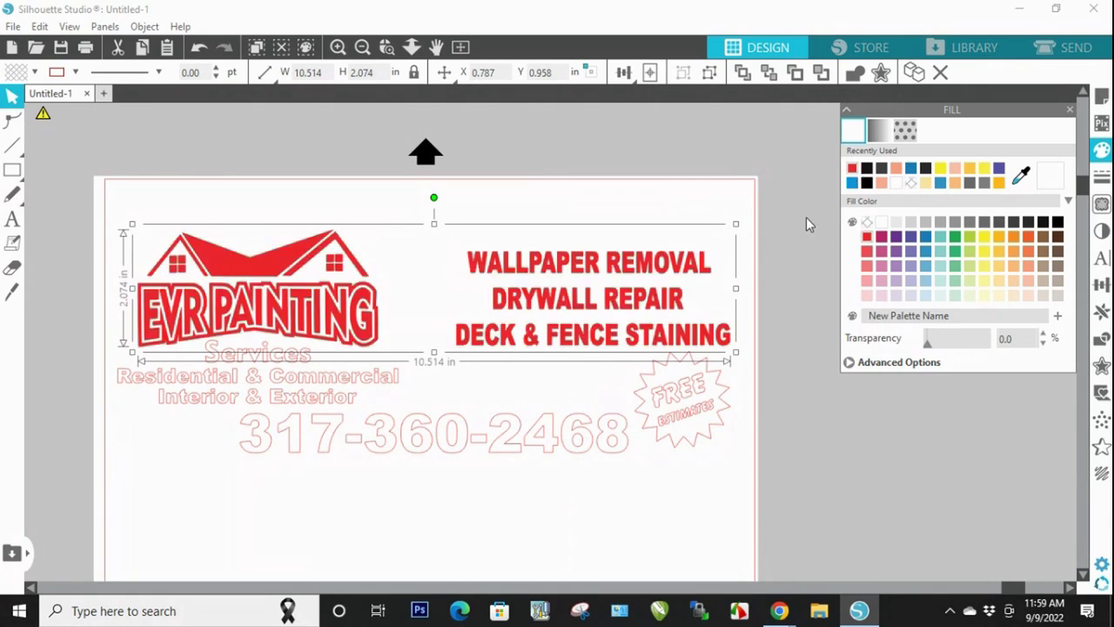
{"action": "left_click", "coordinate": [783, 261]}
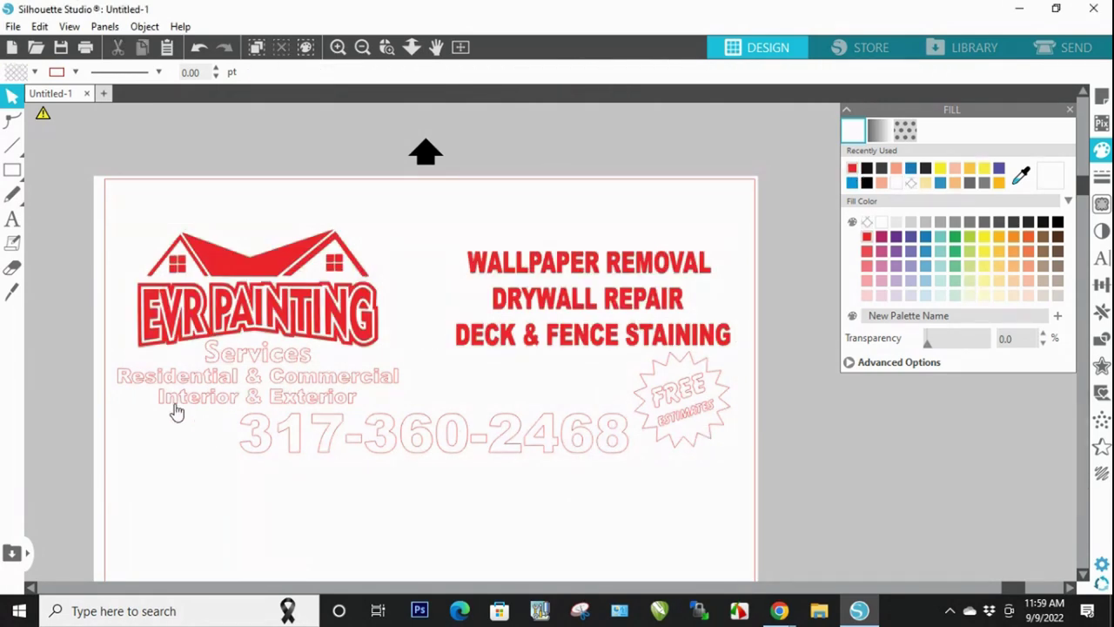
Step: Group the Services text lines, including the small dot of the i, with the phone number and the FREE ESTIMATES badge
{"action": "left_click_drag", "start_coordinate": [63, 355], "coordinate": [709, 460]}
{"action": "key", "text": "Delete"}
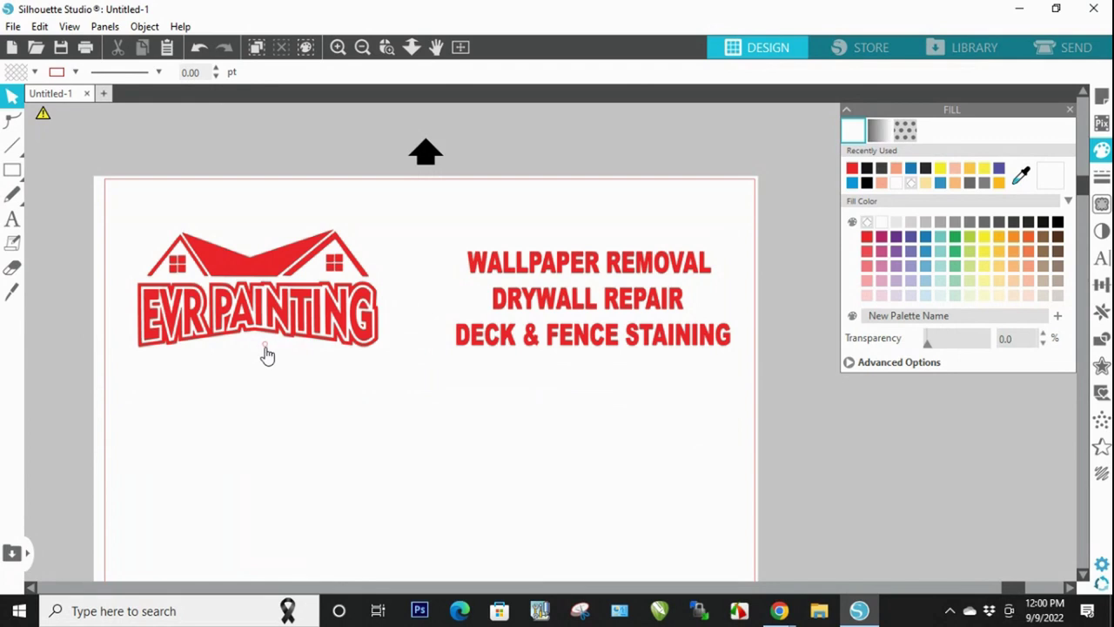
{"action": "left_click", "coordinate": [199, 49]}
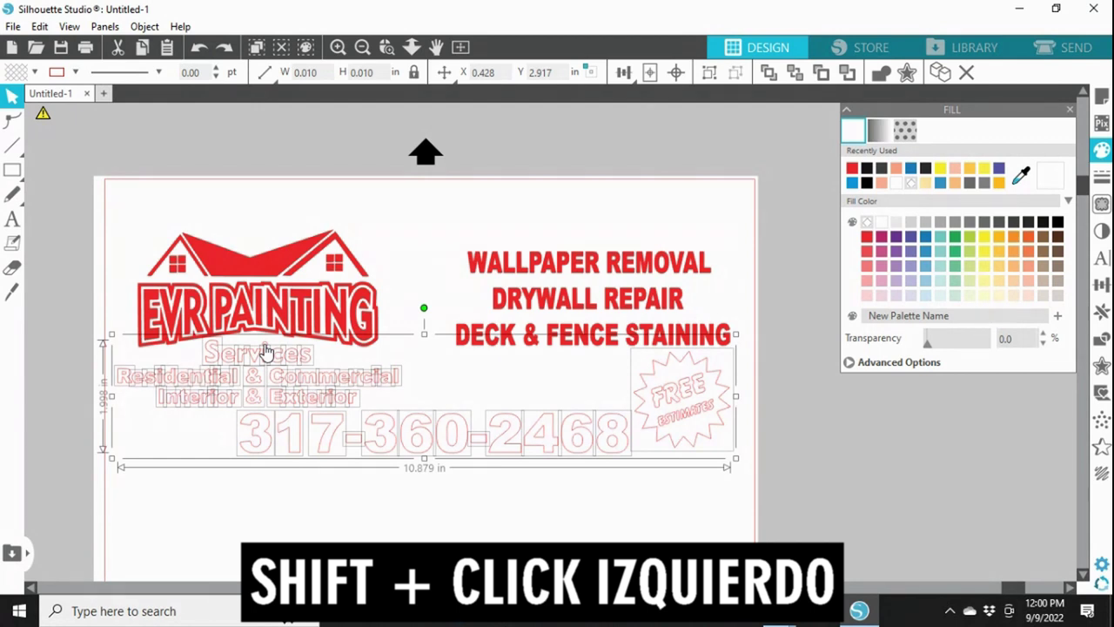
{"action": "left_click", "coordinate": [266, 350], "text": "shift"}
{"action": "key", "text": "Delete"}
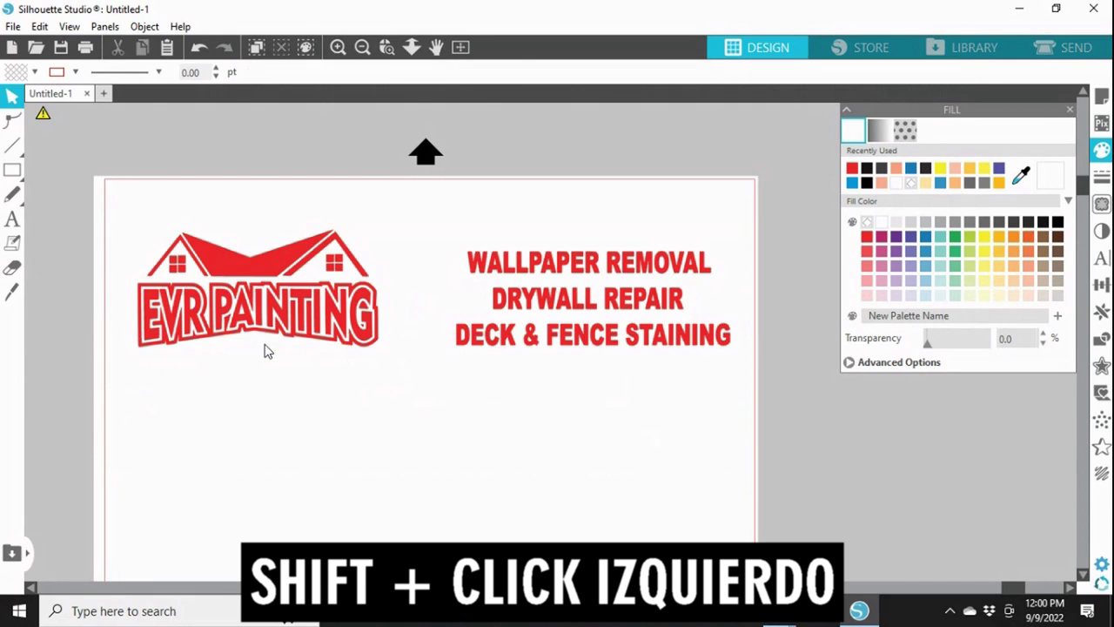
{"action": "left_click", "coordinate": [199, 47]}
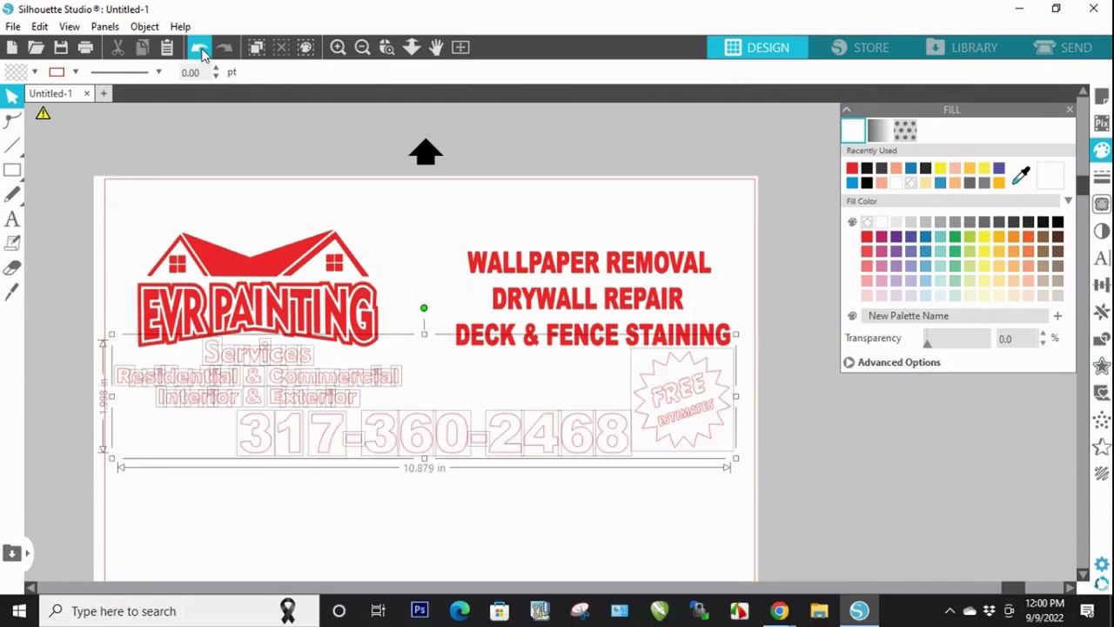
{"action": "right_click", "coordinate": [498, 442]}
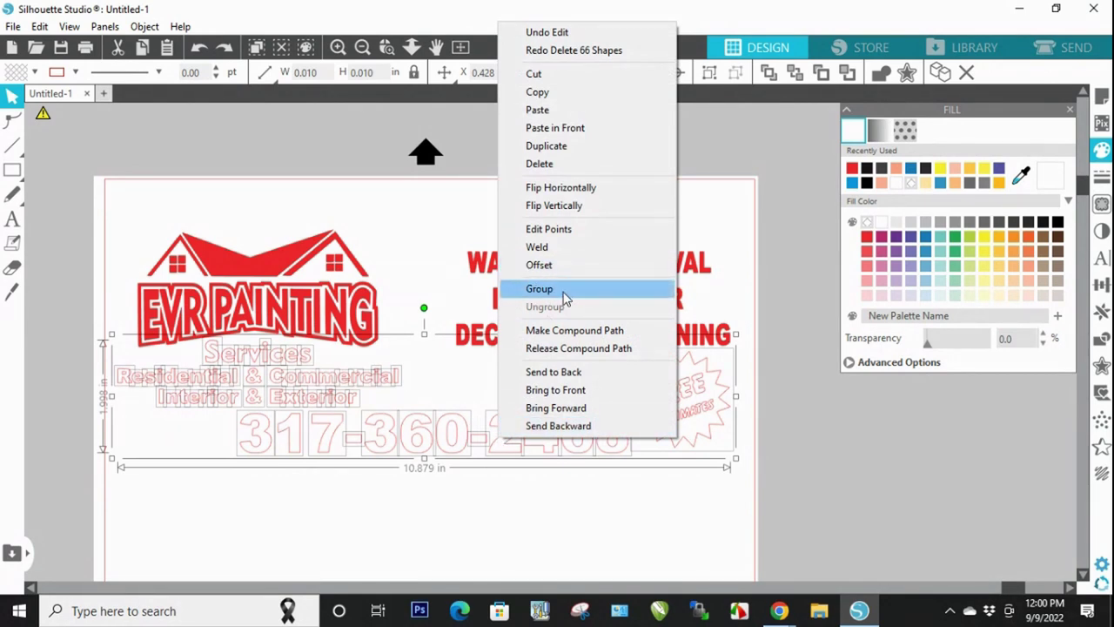
{"action": "left_click", "coordinate": [540, 289]}
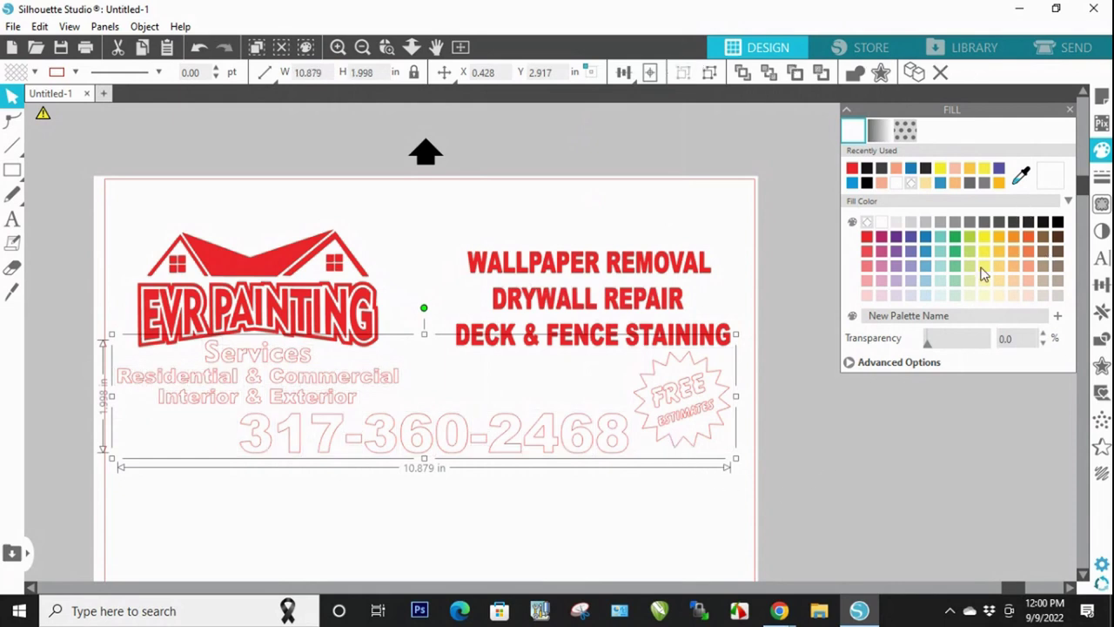
Step: Fill the group of Services lines, phone number and FREE ESTIMATES badge with blue, and close the fill settings
{"action": "left_click", "coordinate": [926, 237]}
{"action": "left_click", "coordinate": [853, 435]}
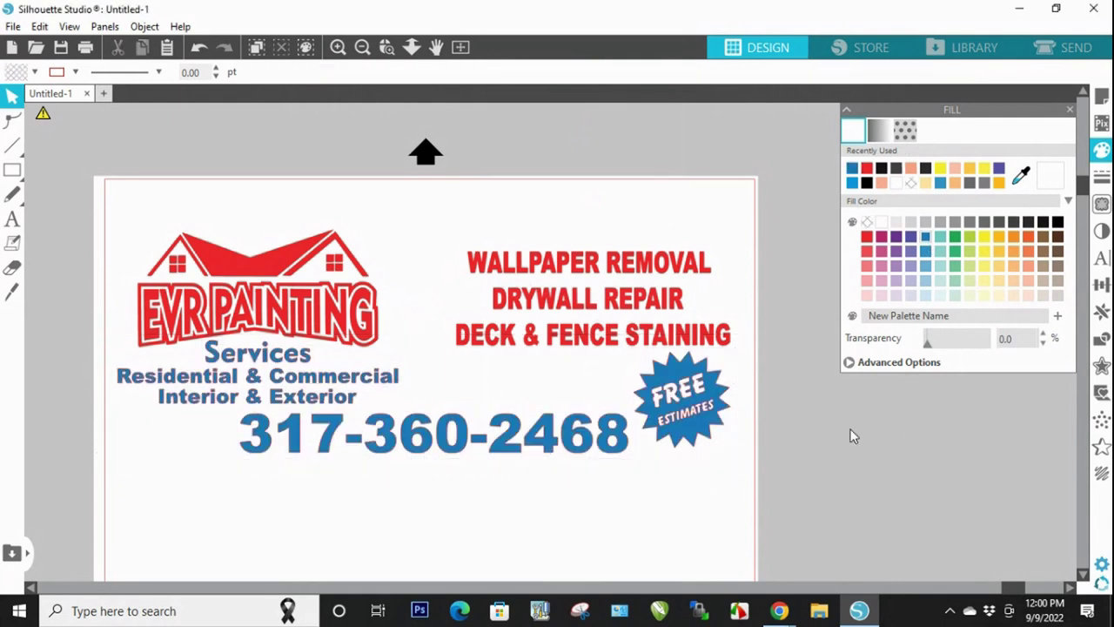
{"action": "left_click", "coordinate": [1070, 111]}
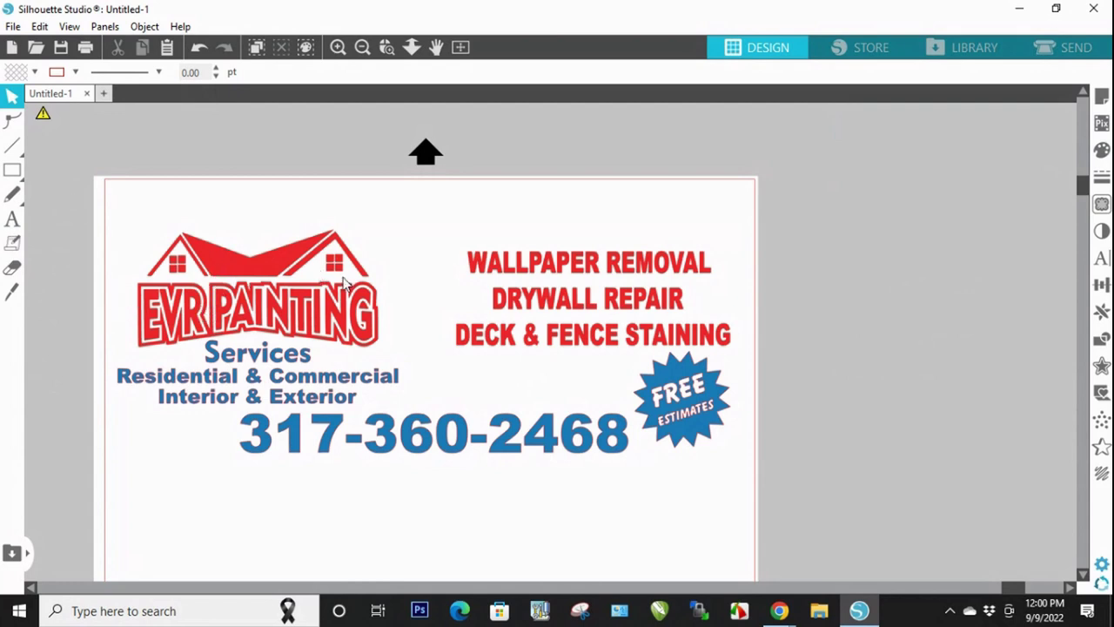
{"action": "scroll", "coordinate": [1019, 593], "scroll_direction": "left", "scroll_amount": 2}
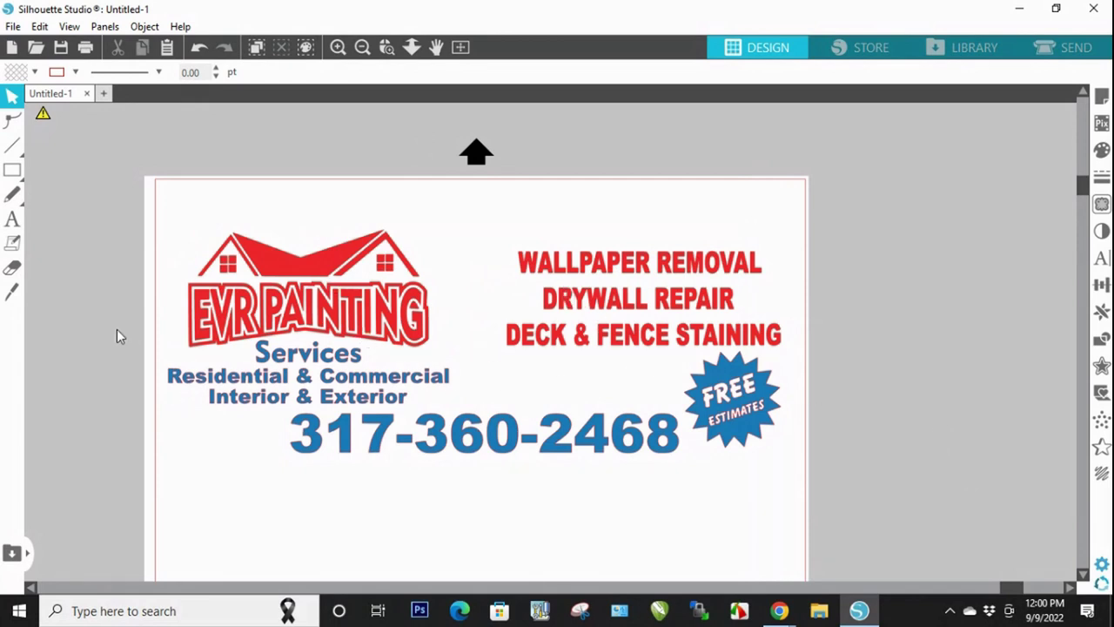
{"action": "left_click", "coordinate": [247, 320]}
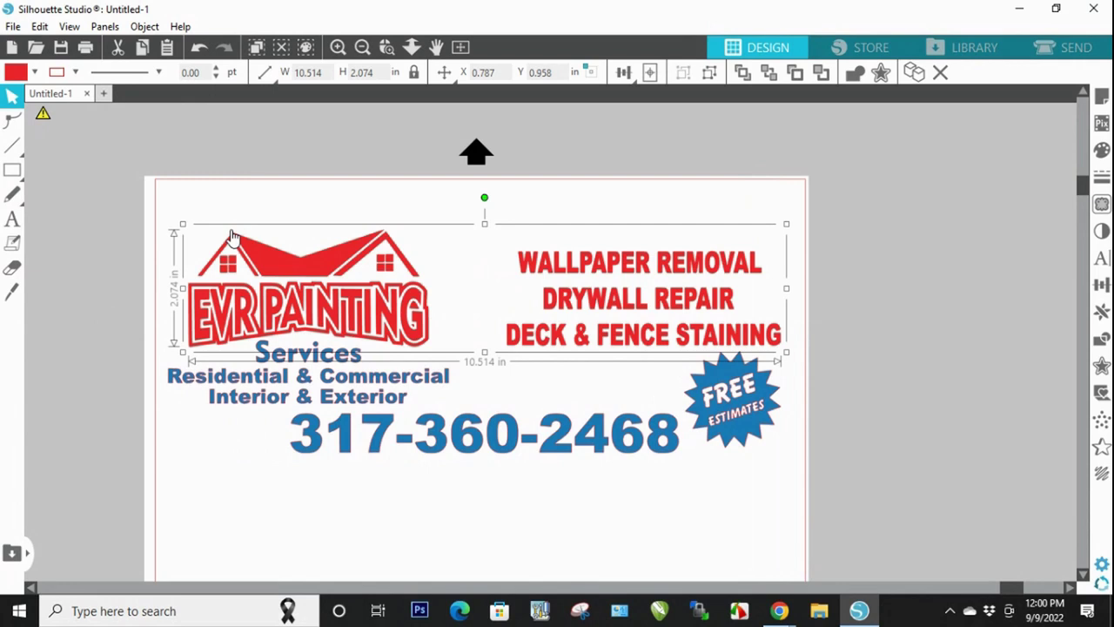
{"action": "left_click_drag", "start_coordinate": [878, 223], "coordinate": [348, 449]}
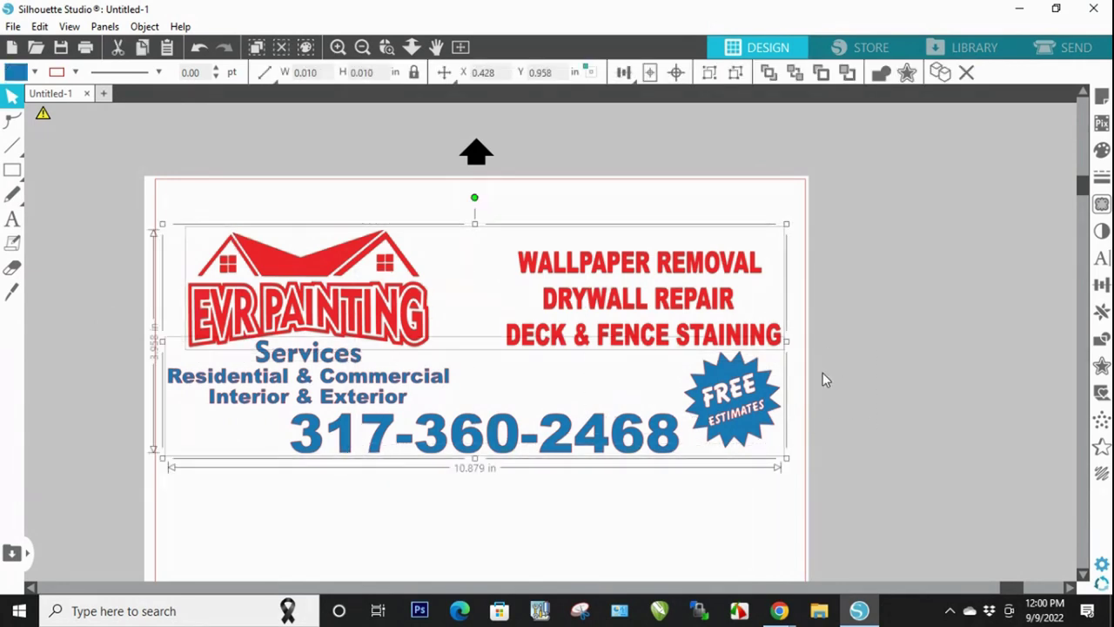
{"action": "left_click", "coordinate": [867, 354]}
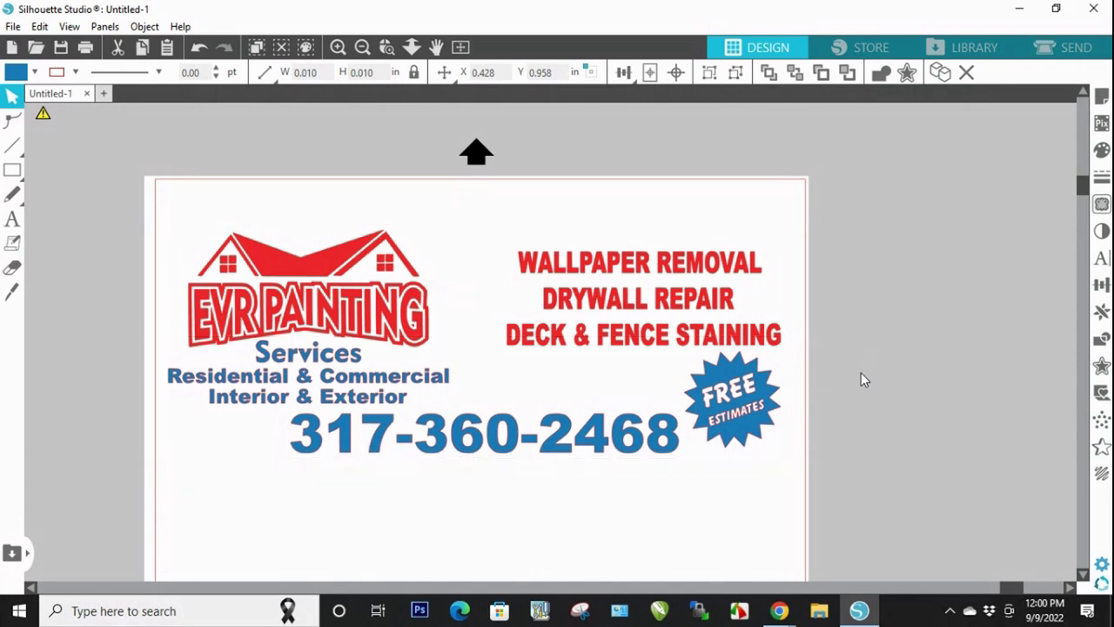
Step: Draw a rectangle about 12.6 by 2.2 in around the blue Services lines, phone number and FREE ESTIMATES badge
{"action": "left_click", "coordinate": [413, 329]}
{"action": "left_click", "coordinate": [363, 191]}
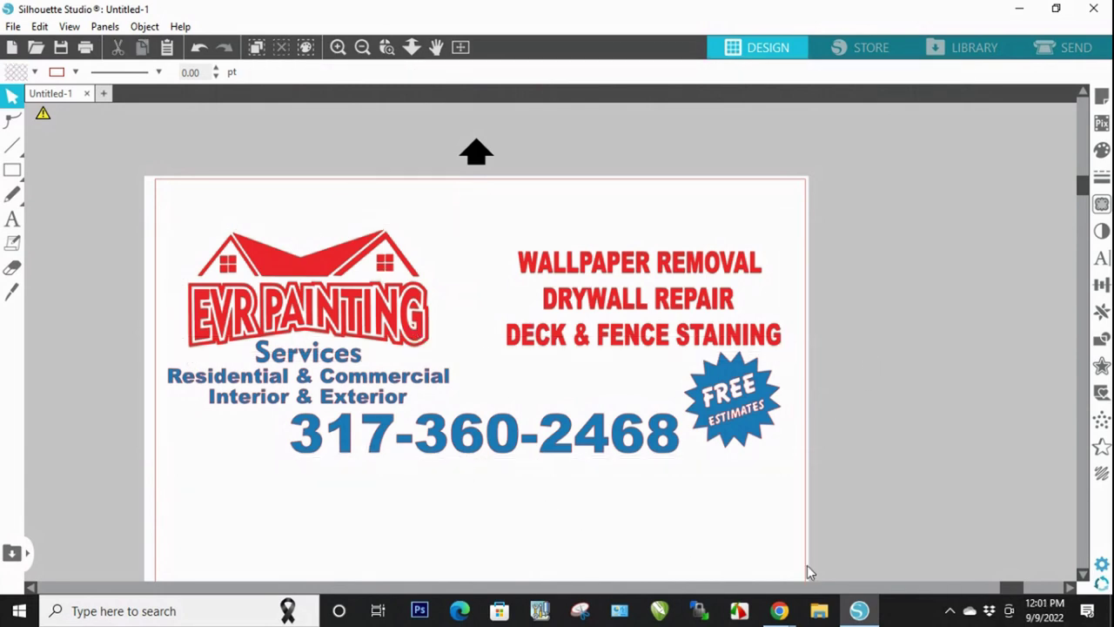
{"action": "left_click_drag", "start_coordinate": [1002, 592], "coordinate": [979, 583]}
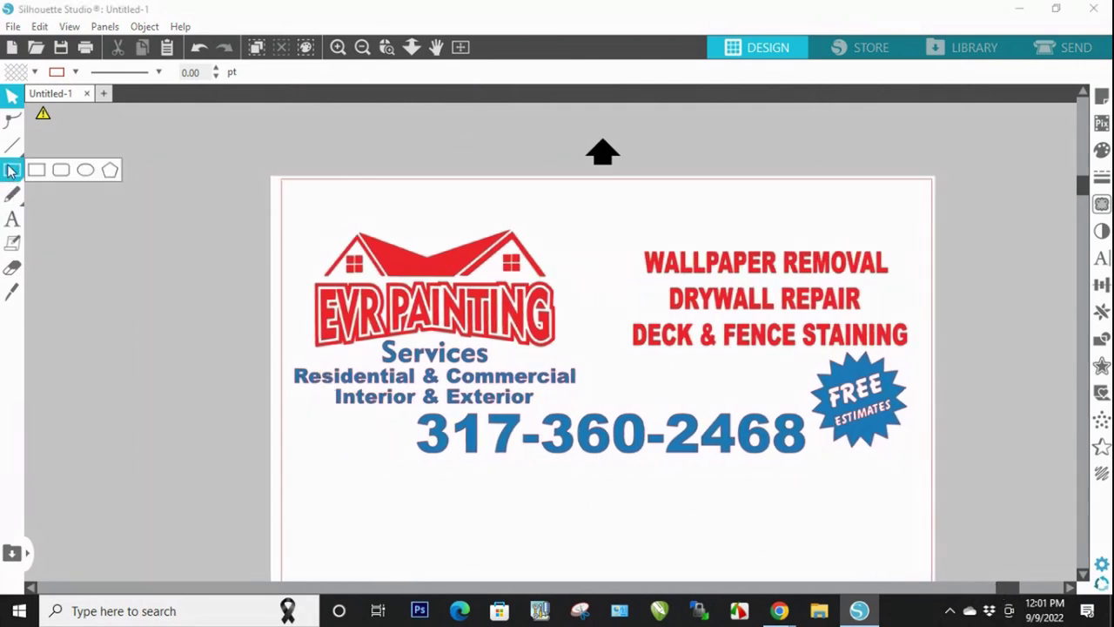
{"action": "left_click", "coordinate": [11, 171]}
{"action": "left_click_drag", "start_coordinate": [258, 352], "coordinate": [967, 475]}
Step: Nudge the large rectangle slightly upward toward the base of the EVR PAINTING lettering, and deselect it
{"action": "left_click", "coordinate": [12, 96]}
{"action": "left_click", "coordinate": [261, 402]}
{"action": "left_click", "coordinate": [261, 402]}
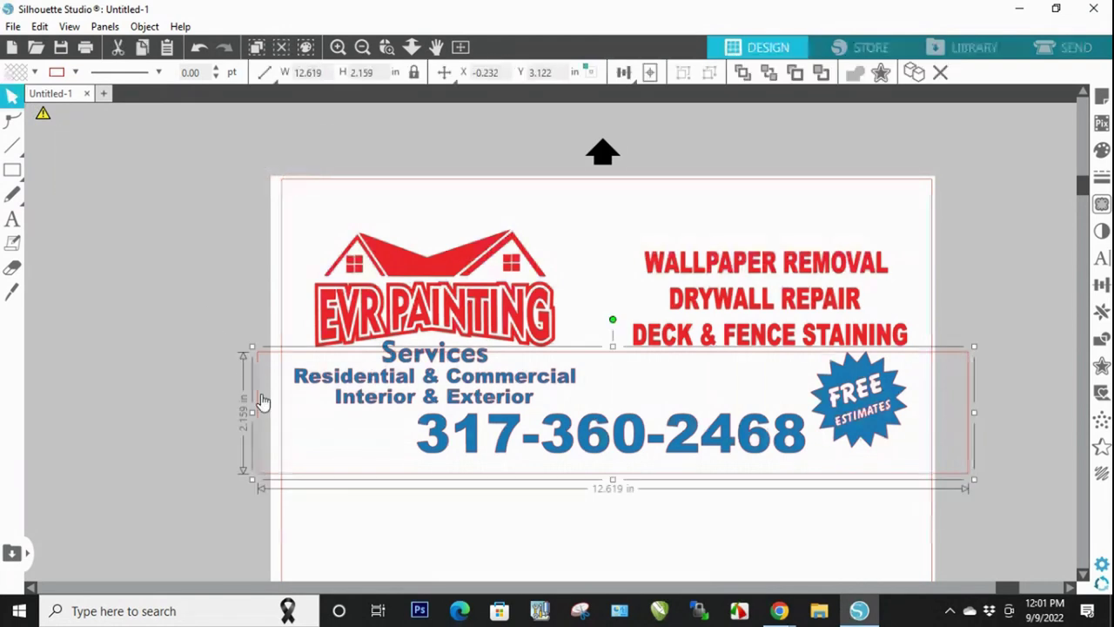
{"action": "key", "text": "Up"}
{"action": "key", "text": "Up"}
{"action": "key", "text": "Up"}
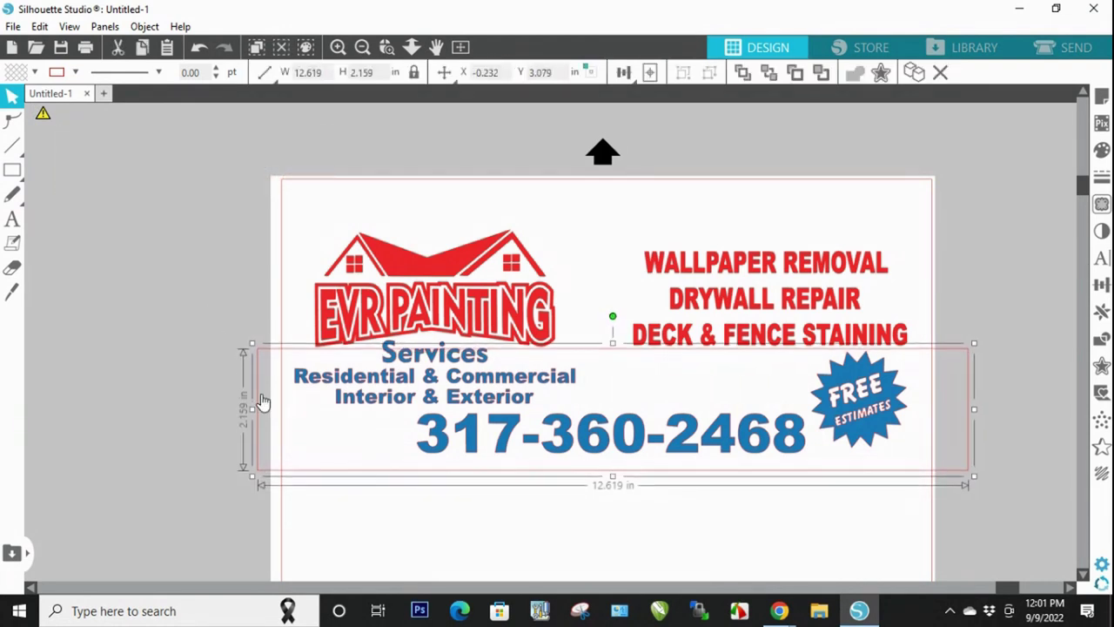
{"action": "left_click", "coordinate": [172, 326]}
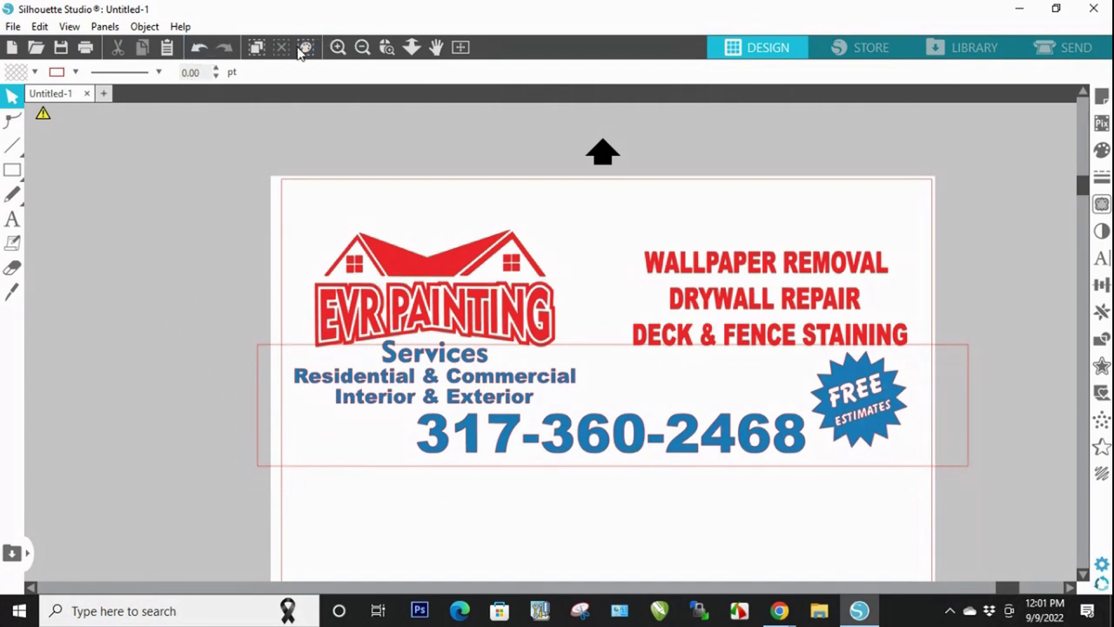
Step: Draw a small rectangle about 0.2 by 0.116 in between the page margin and the base of the EVR PAINTING lettering
{"action": "left_click", "coordinate": [337, 48]}
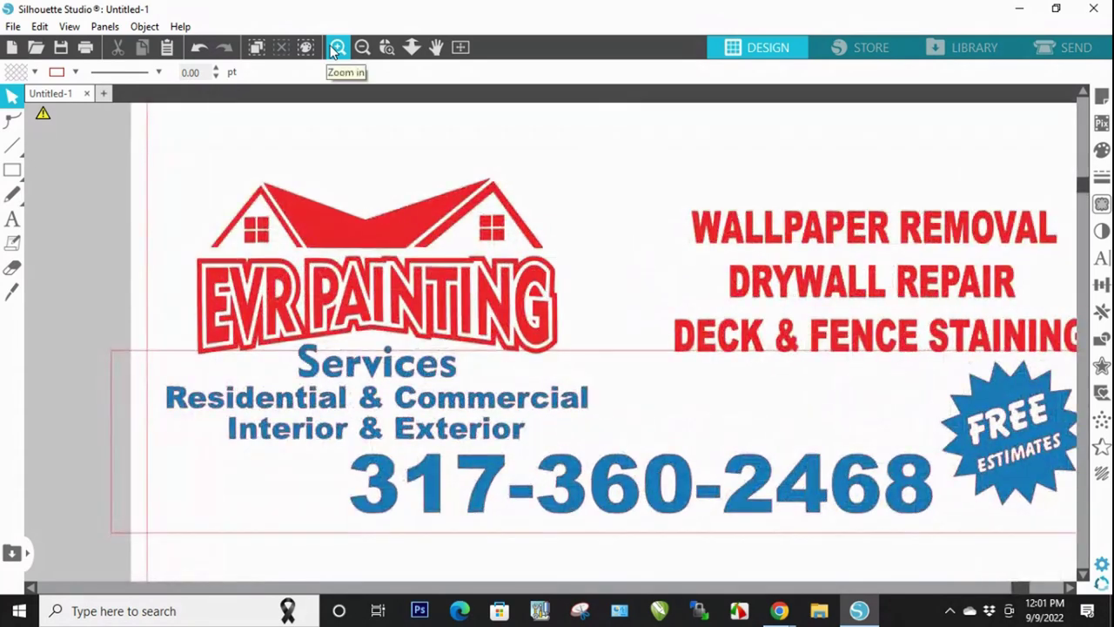
{"action": "left_click", "coordinate": [337, 48]}
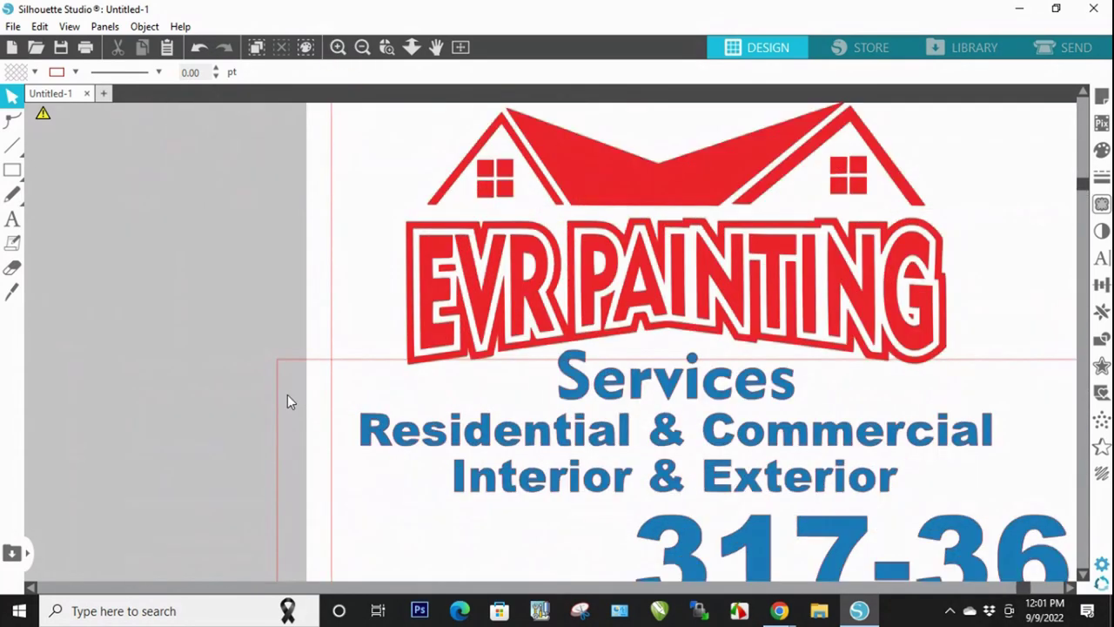
{"action": "left_click", "coordinate": [278, 399]}
{"action": "left_click", "coordinate": [196, 360]}
{"action": "left_click", "coordinate": [11, 172]}
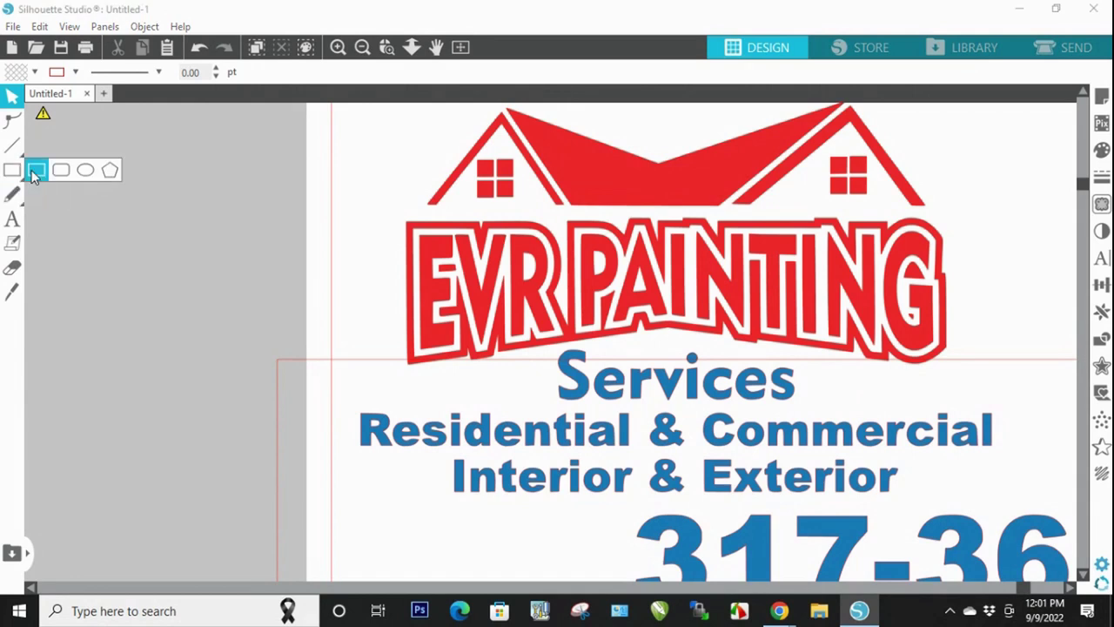
{"action": "left_click", "coordinate": [37, 171]}
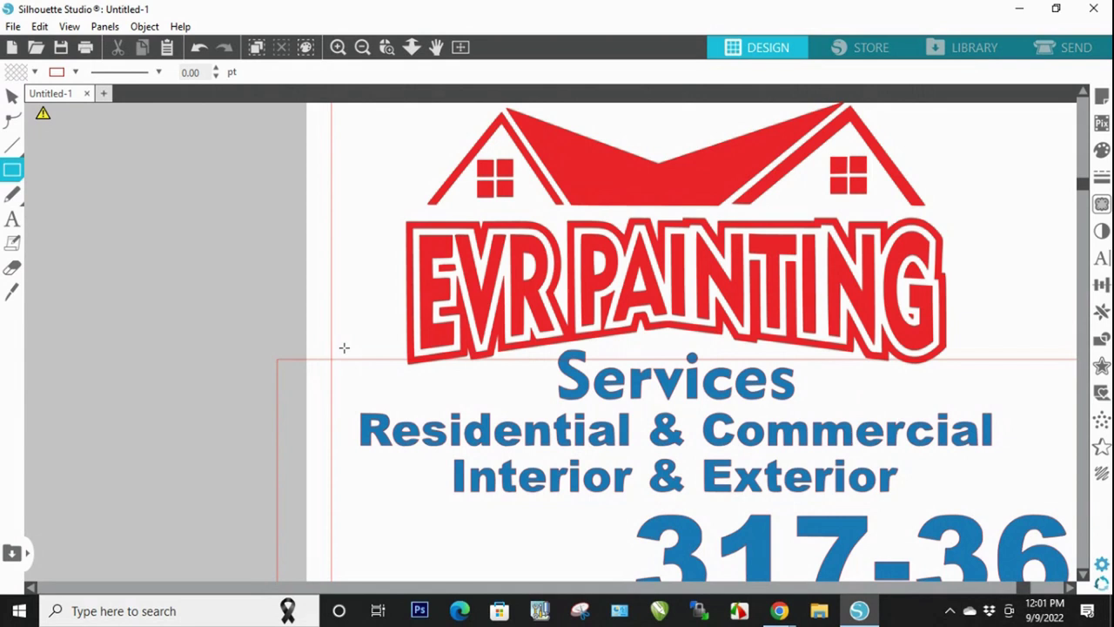
{"action": "left_click_drag", "start_coordinate": [344, 346], "coordinate": [370, 369]}
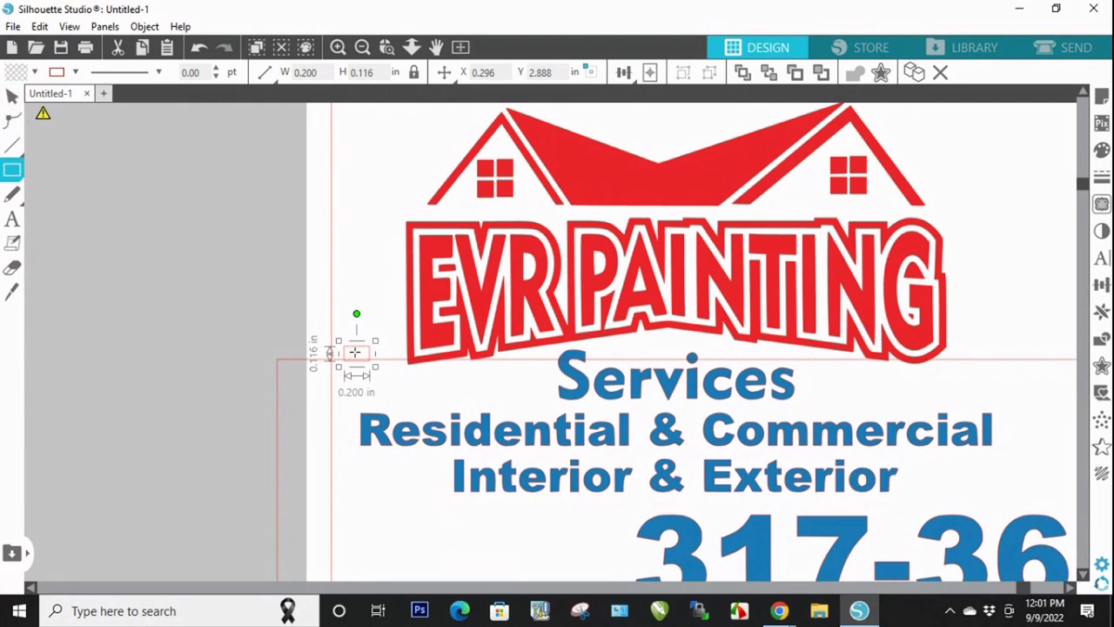
Step: Duplicate the small rectangle and position the copy edge to edge on the original's right side
{"action": "right_click", "coordinate": [354, 352]}
{"action": "left_click", "coordinate": [394, 344]}
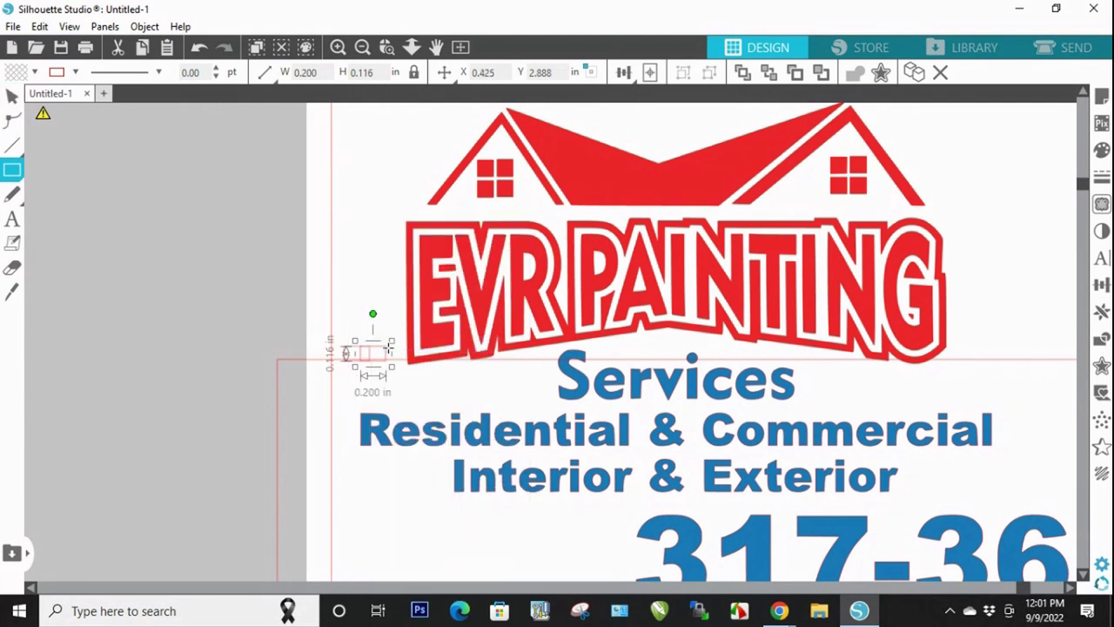
{"action": "left_click", "coordinate": [12, 95]}
{"action": "left_click", "coordinate": [278, 314]}
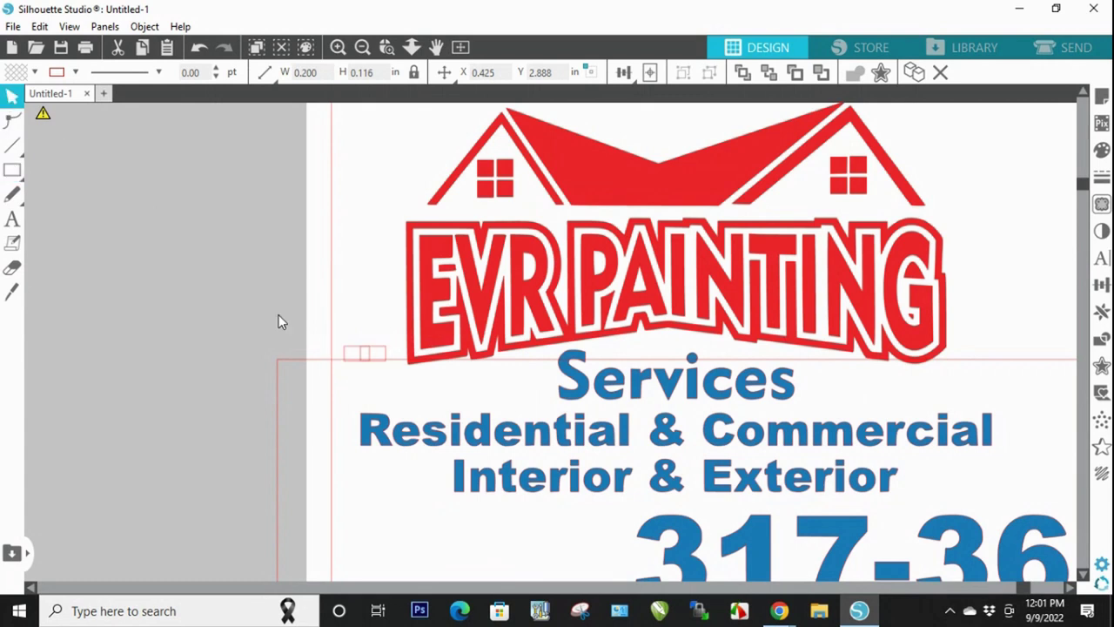
{"action": "left_click", "coordinate": [380, 357]}
{"action": "left_click", "coordinate": [381, 356]}
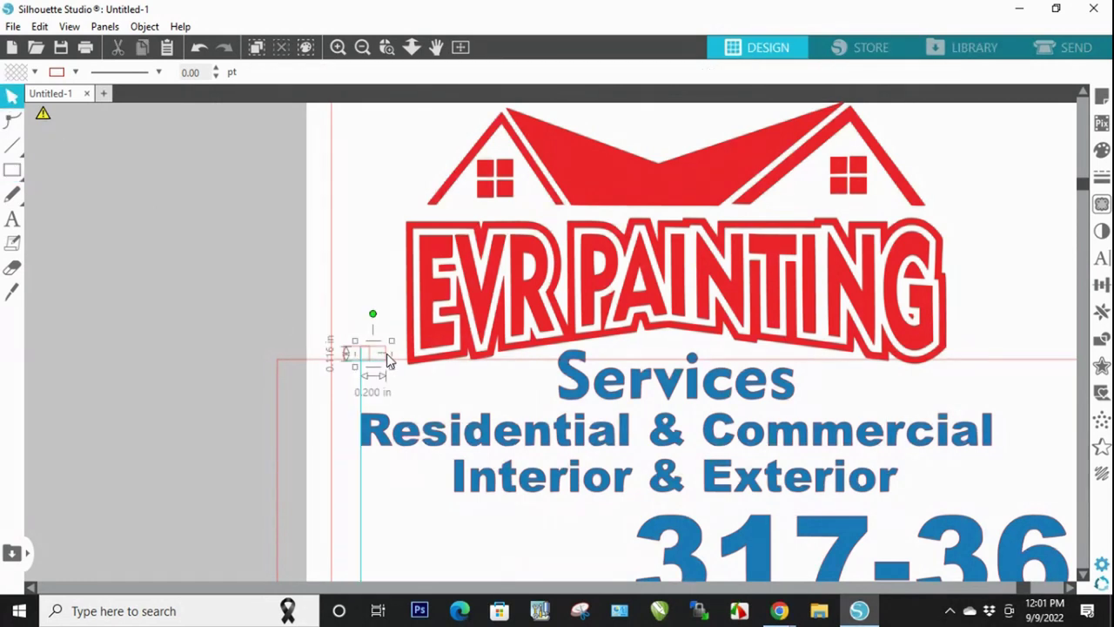
{"action": "left_click", "coordinate": [391, 361]}
{"action": "left_click_drag", "start_coordinate": [390, 361], "coordinate": [394, 362]}
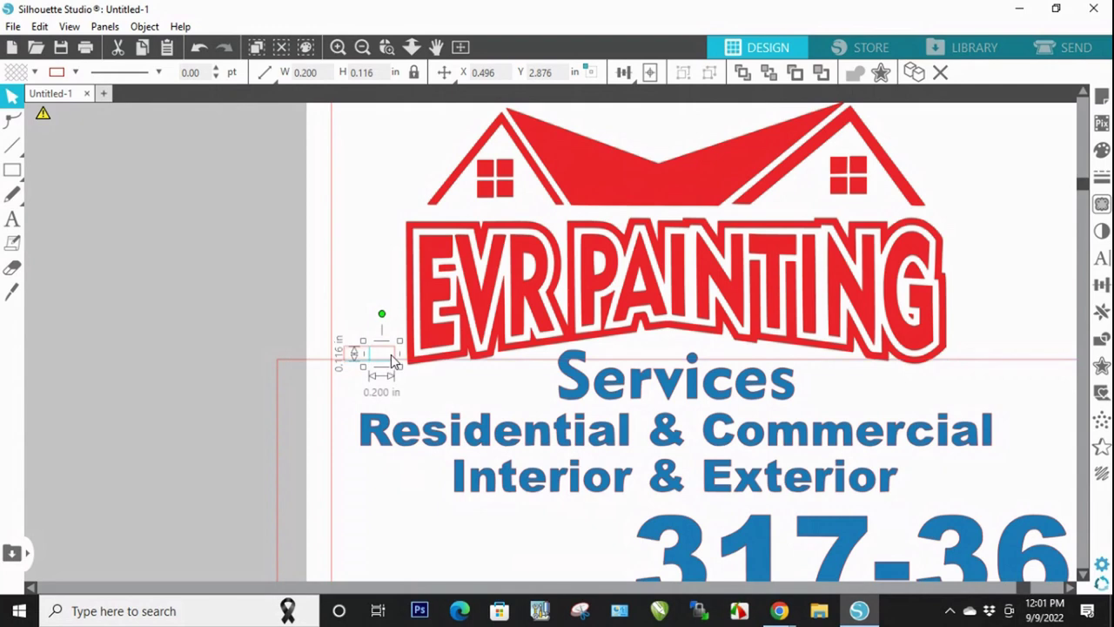
Step: Delete the large rectangle drawn around the blue artwork
{"action": "left_click", "coordinate": [281, 324]}
{"action": "key", "text": "ctrl+plus"}
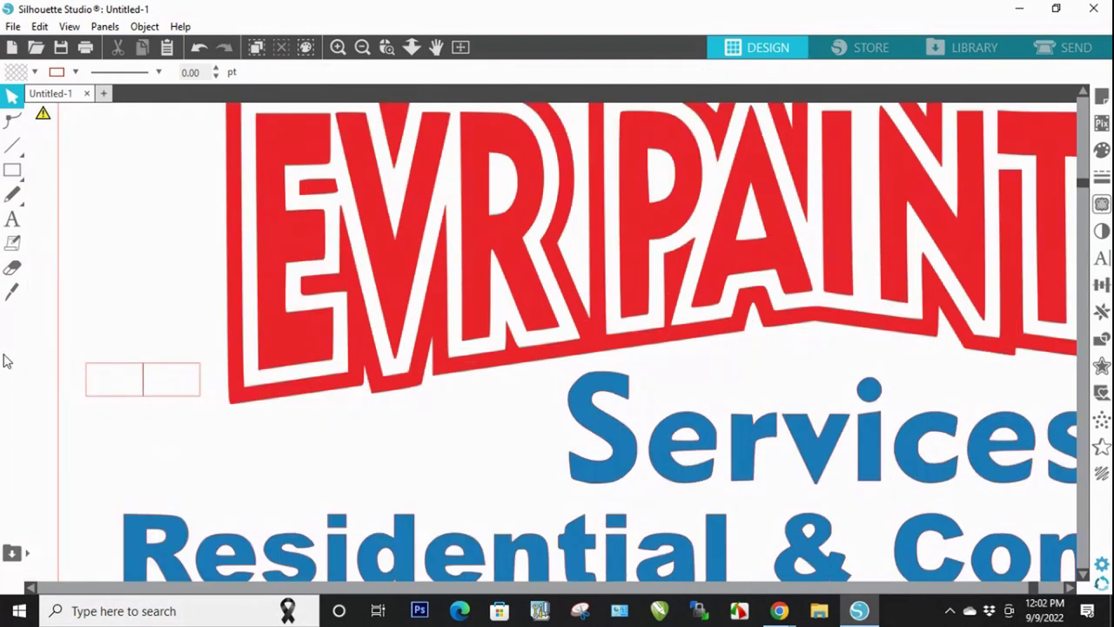
Step: Examine the two adjoining small rectangles and their shared edge by selecting each one
{"action": "mouse_move", "coordinate": [14, 170]}
{"action": "left_click", "coordinate": [200, 379]}
{"action": "left_click", "coordinate": [99, 356]}
{"action": "left_click", "coordinate": [102, 373]}
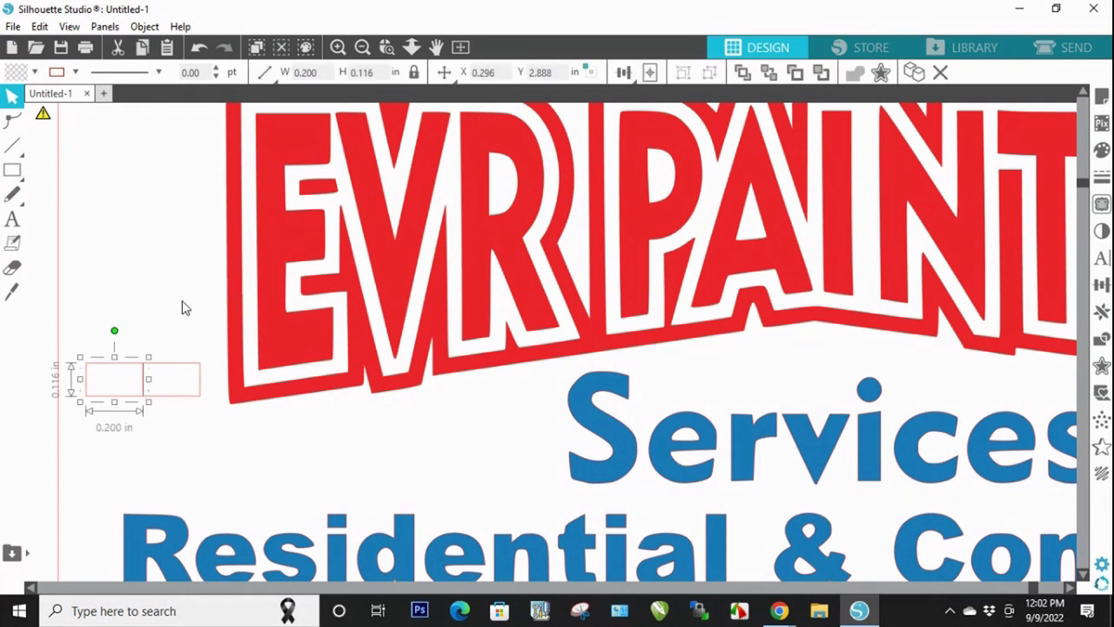
{"action": "left_click", "coordinate": [174, 367]}
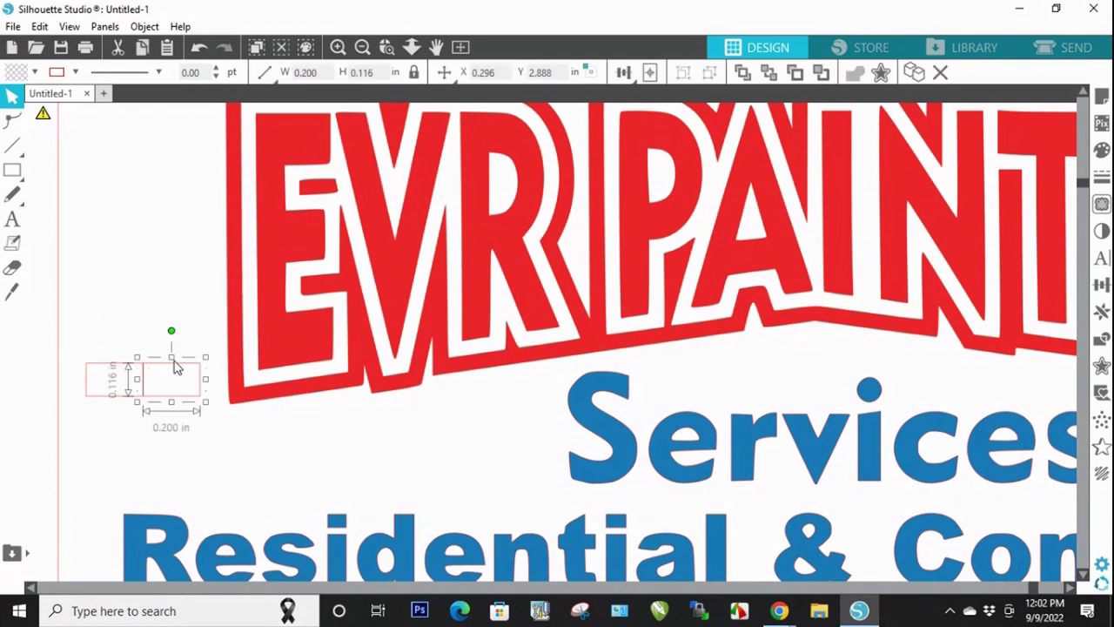
{"action": "left_click", "coordinate": [239, 287]}
{"action": "left_click", "coordinate": [217, 293]}
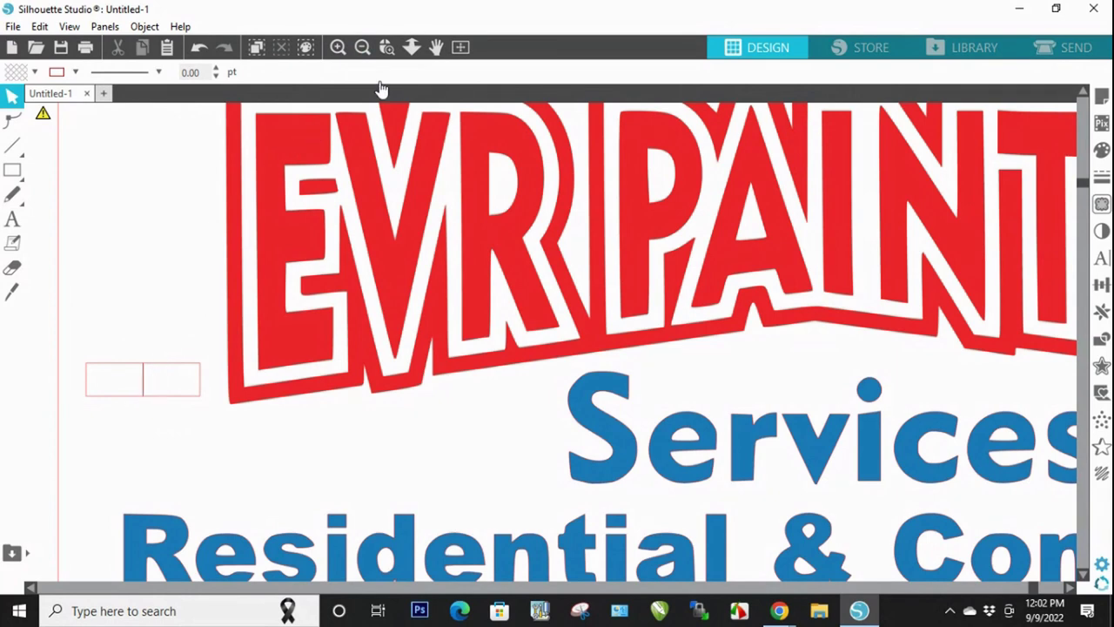
Step: Duplicate the pair of small rectangles and move the copies straight across to the right end of the DECK & FENCE STAINING line
{"action": "left_click", "coordinate": [362, 48]}
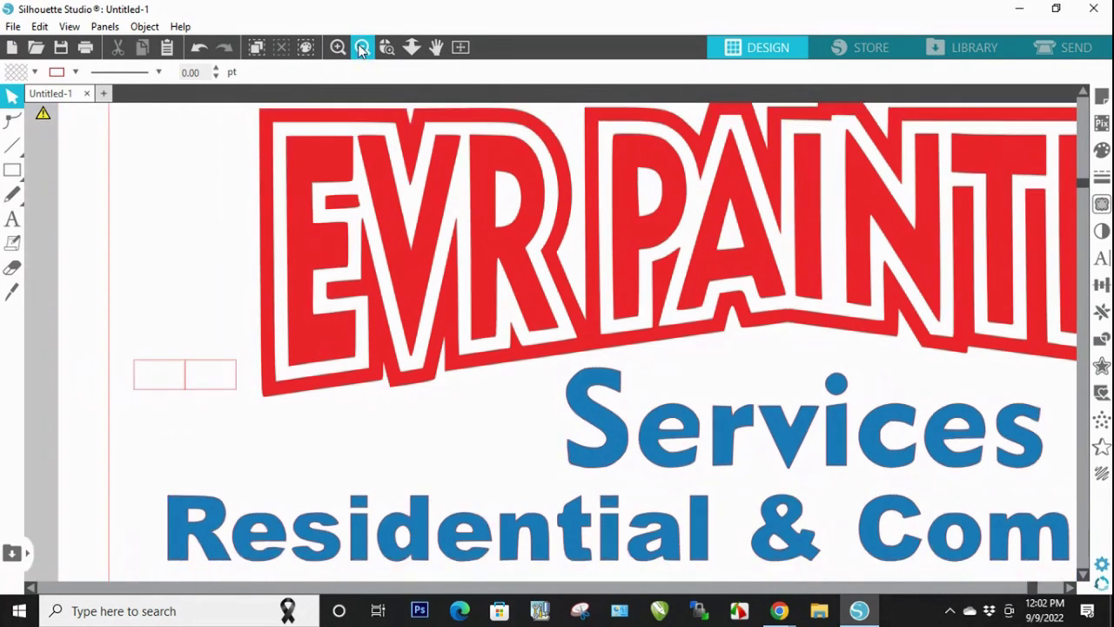
{"action": "left_click", "coordinate": [362, 48]}
{"action": "left_click", "coordinate": [362, 48]}
{"action": "left_click", "coordinate": [362, 48]}
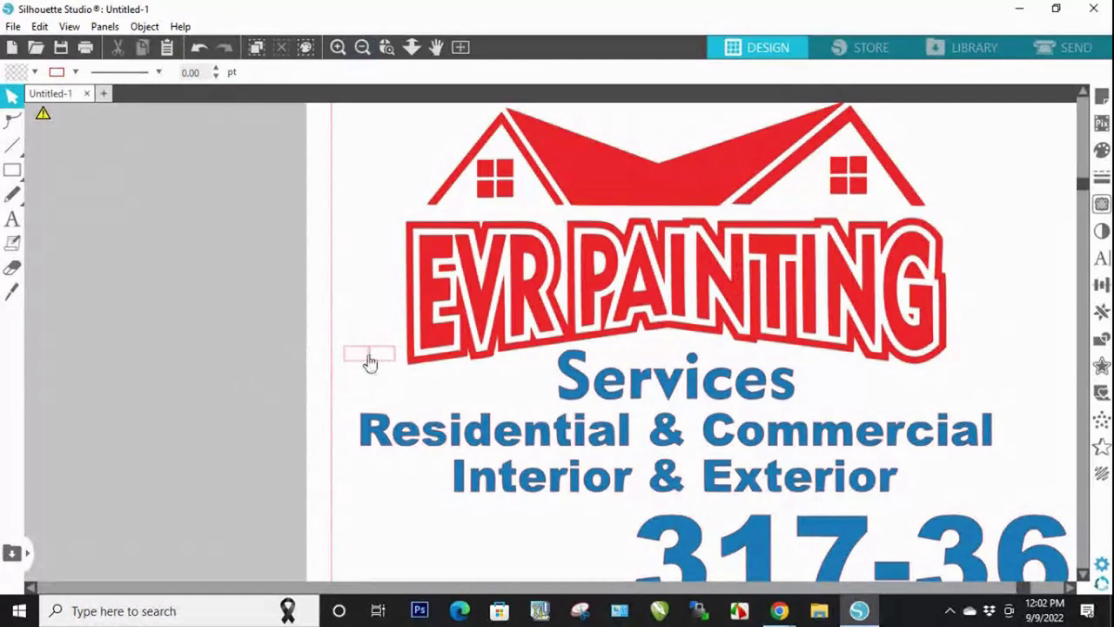
{"action": "left_click_drag", "start_coordinate": [241, 346], "coordinate": [386, 397]}
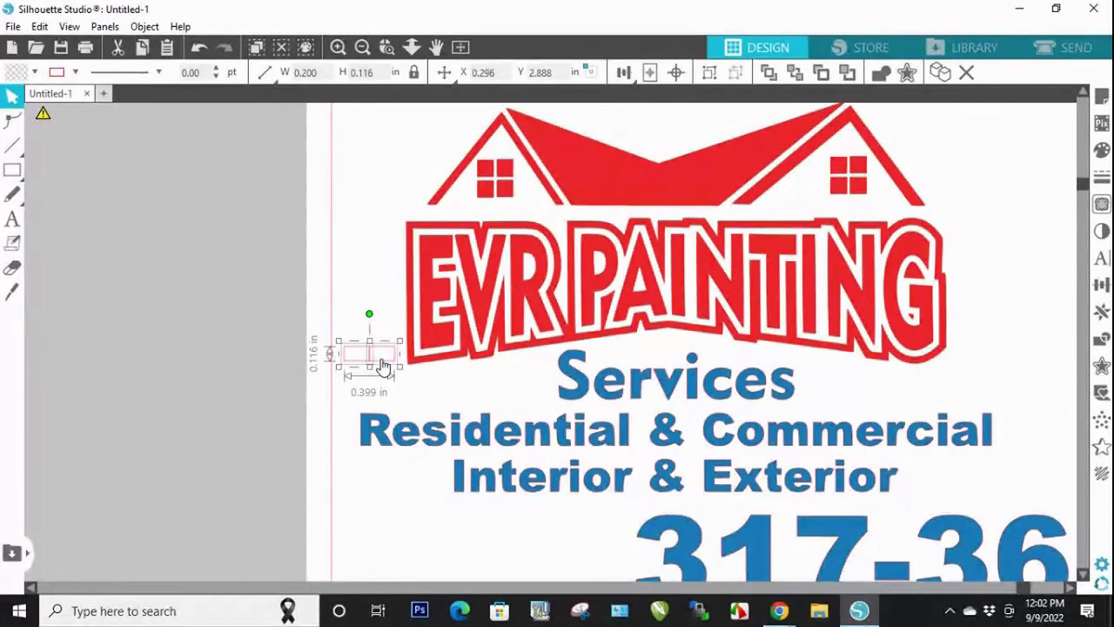
{"action": "right_click", "coordinate": [384, 366]}
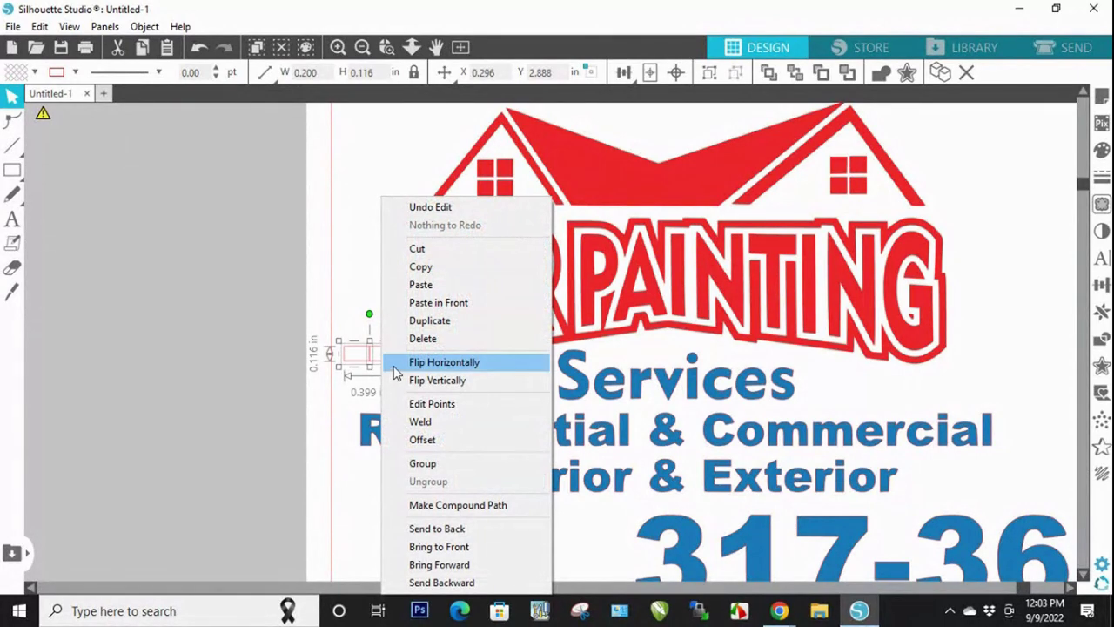
{"action": "left_click", "coordinate": [439, 320]}
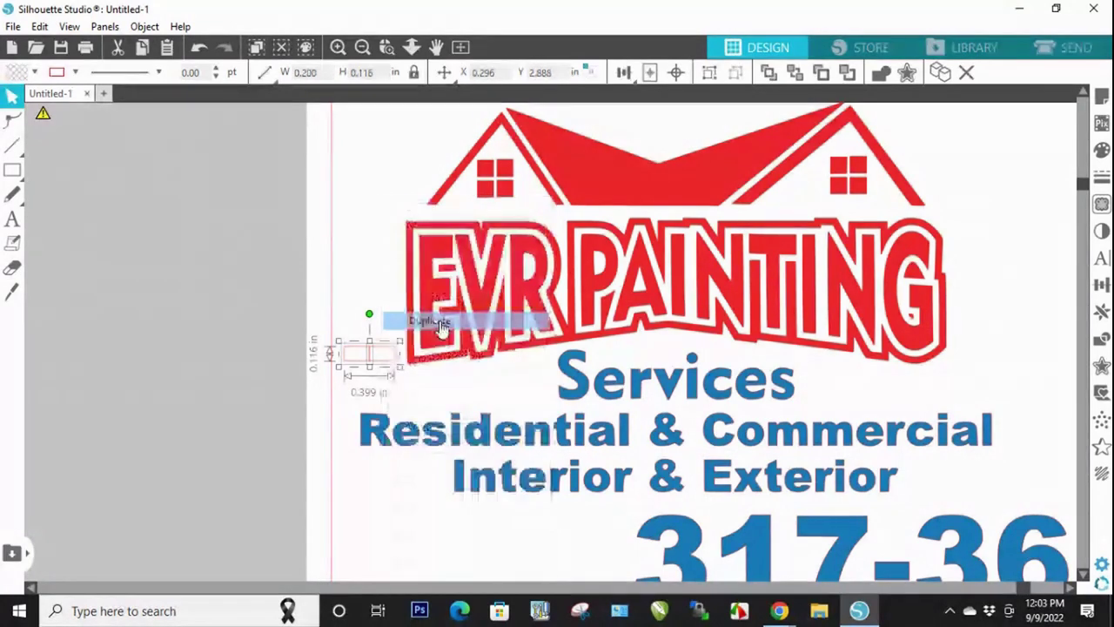
{"action": "mouse_move", "coordinate": [413, 360]}
{"action": "left_mouse_down"}
{"action": "mouse_move", "coordinate": [474, 374]}
{"action": "mouse_move", "coordinate": [1072, 350]}
{"action": "mouse_move", "coordinate": [1020, 353]}
{"action": "mouse_move", "coordinate": [1020, 364]}
{"action": "left_mouse_up"}
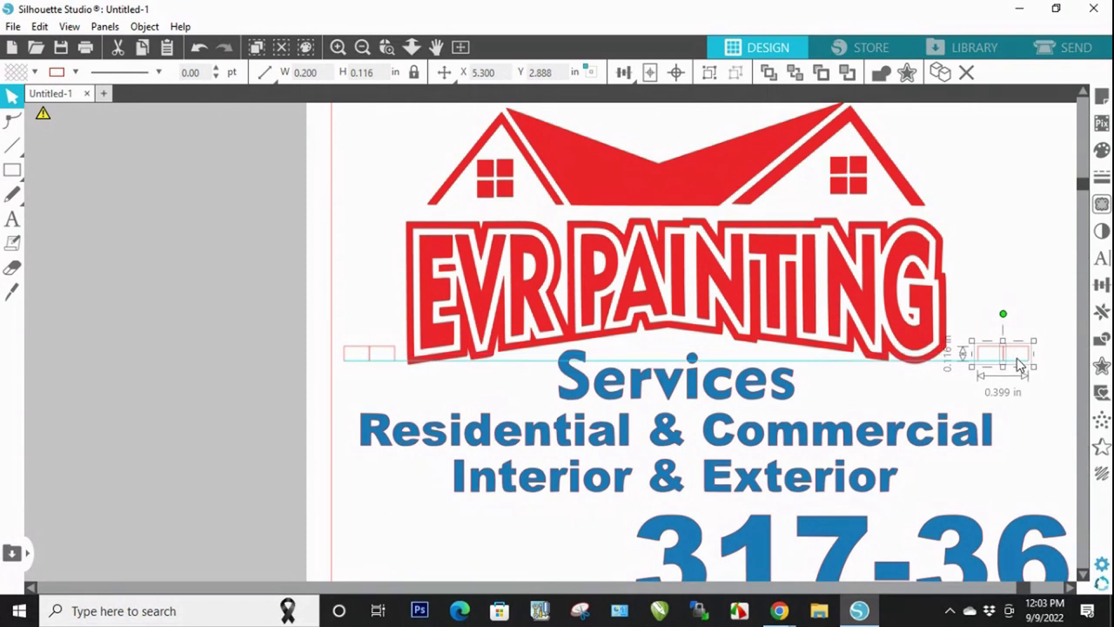
{"action": "left_click_drag", "start_coordinate": [1020, 365], "coordinate": [1020, 364]}
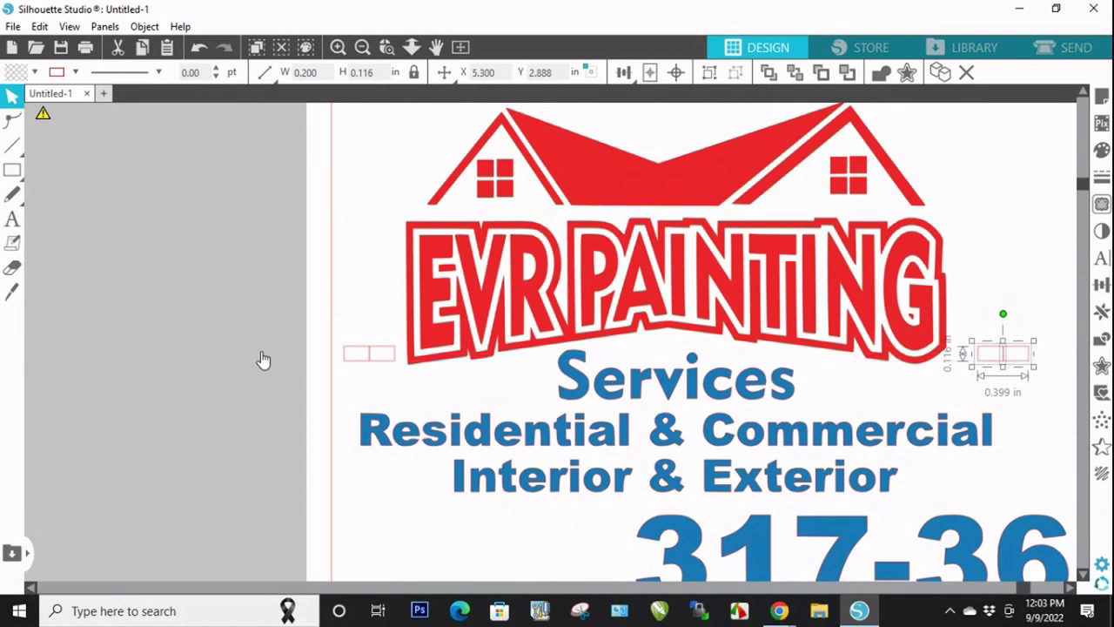
{"action": "left_click", "coordinate": [362, 48]}
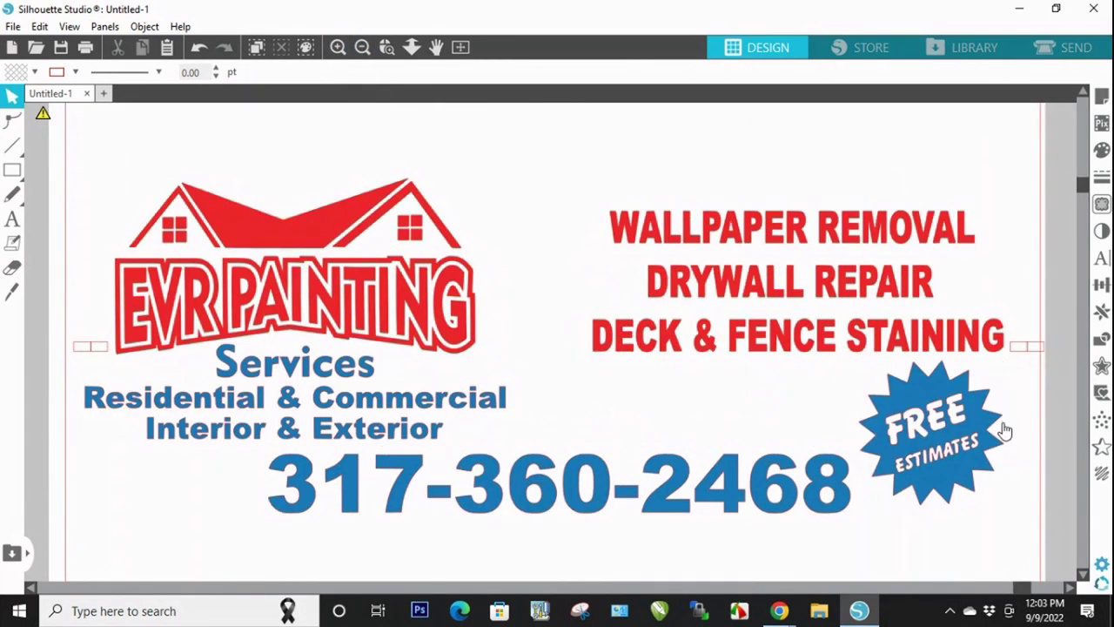
Step: Check the inner small rectangle of the pair on each side of the artwork
{"action": "left_click", "coordinate": [1017, 356]}
{"action": "left_click", "coordinate": [101, 348]}
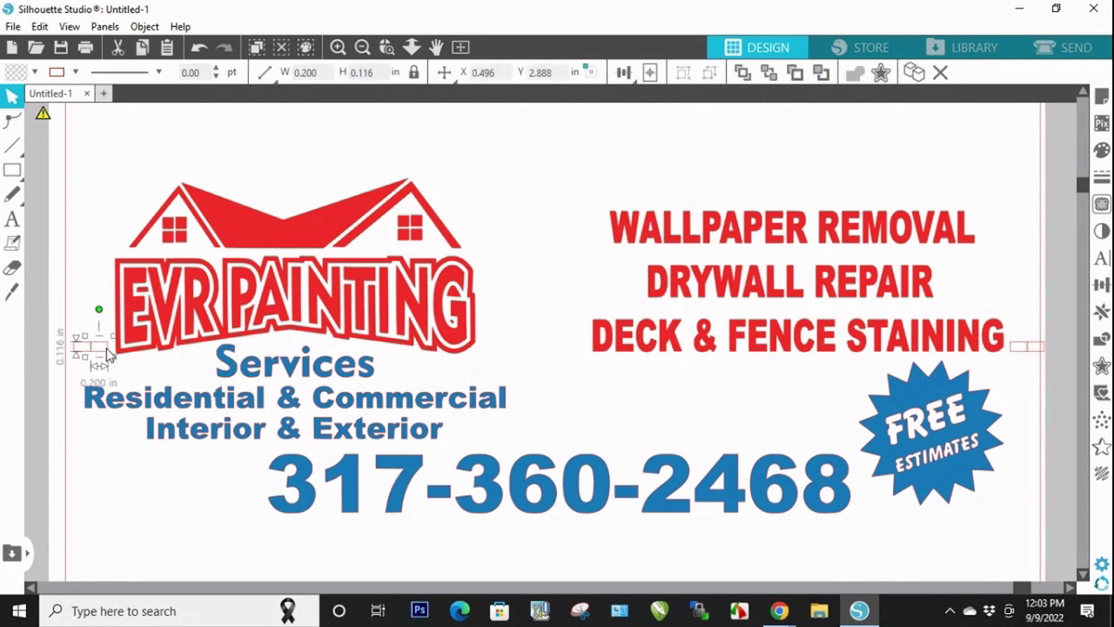
{"action": "left_click", "coordinate": [972, 272]}
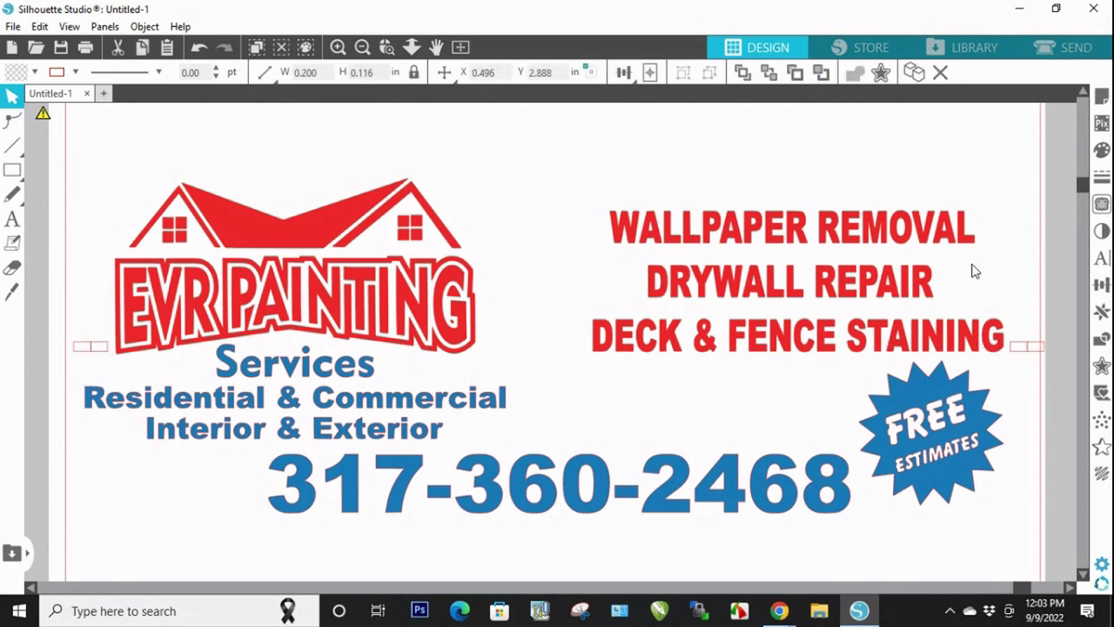
{"action": "left_click", "coordinate": [1018, 349]}
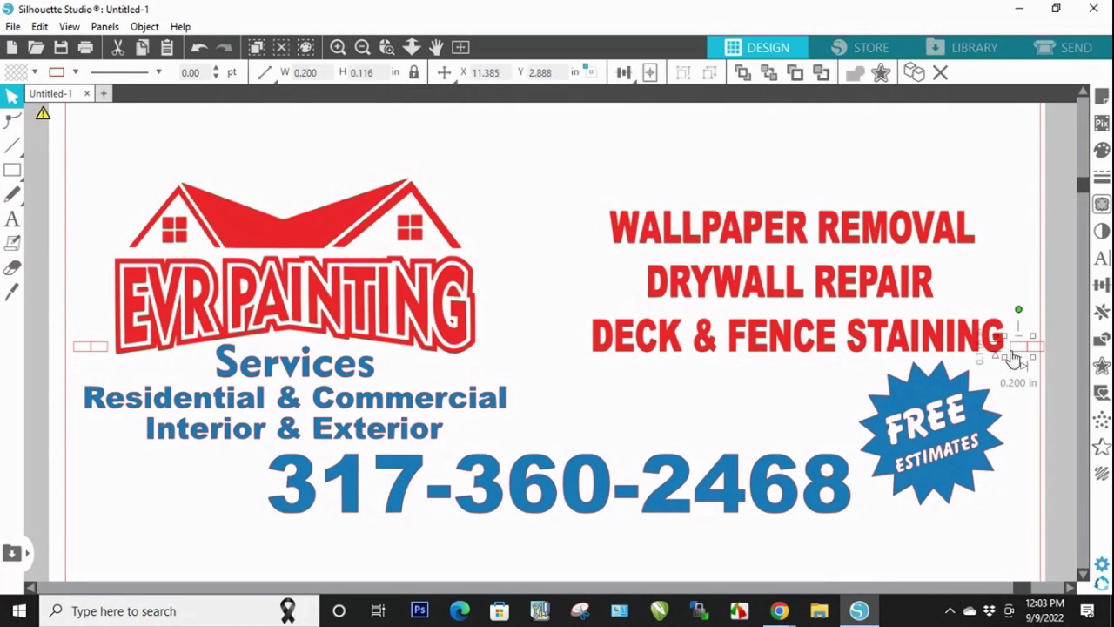
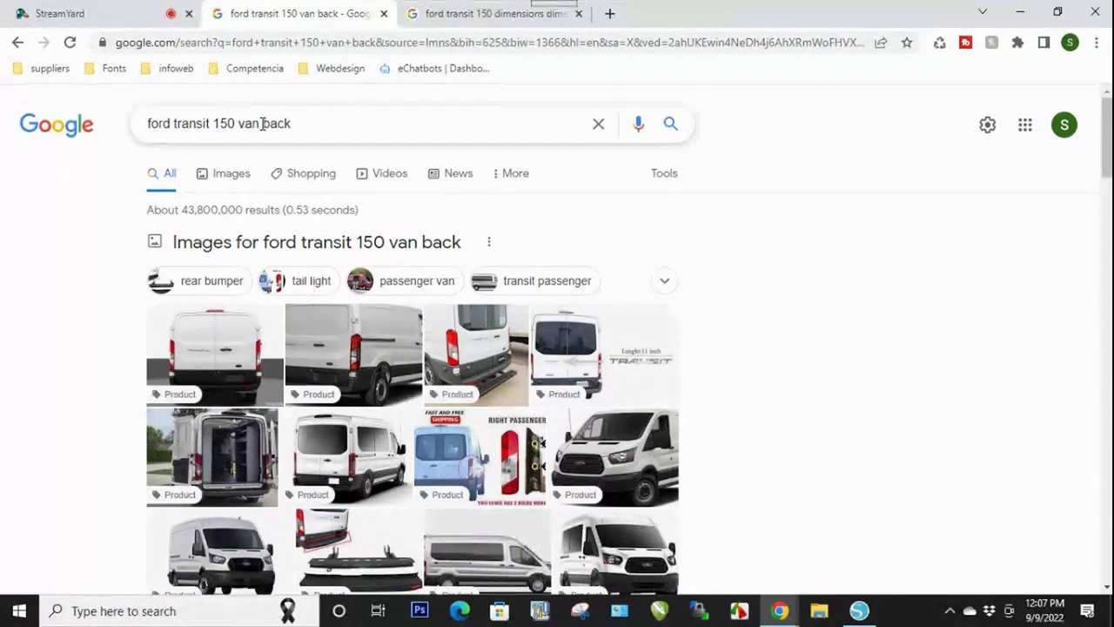
Step: In Chrome, show the image results for the Google search "ford transit 150 van back" and browse the van rear photos
{"action": "double_click", "coordinate": [262, 123]}
{"action": "left_click", "coordinate": [315, 124]}
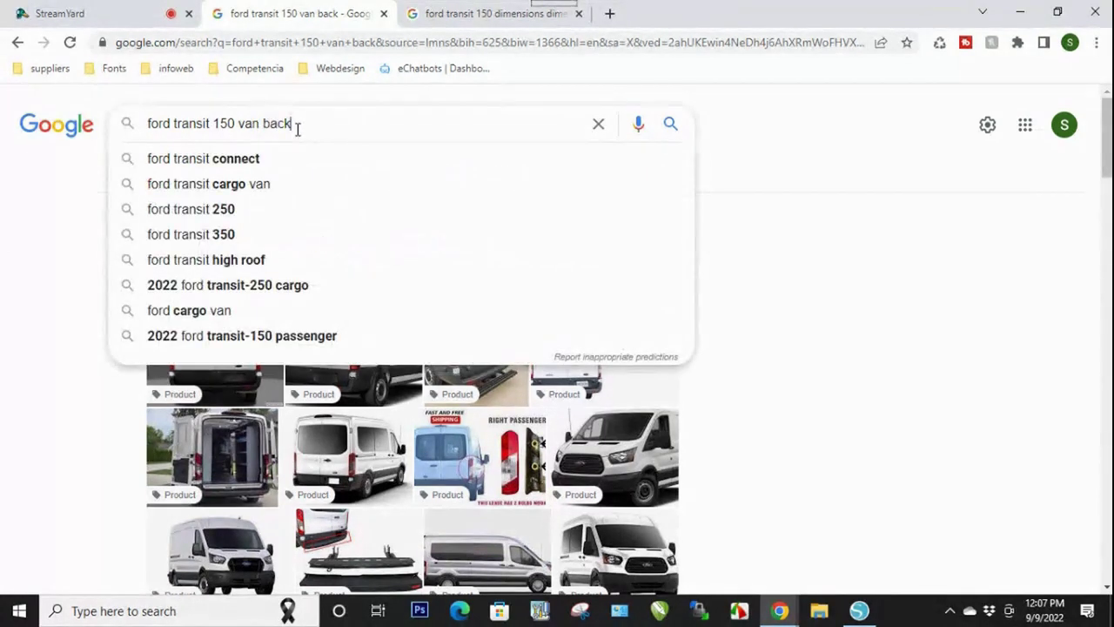
{"action": "left_click", "coordinate": [3, 259]}
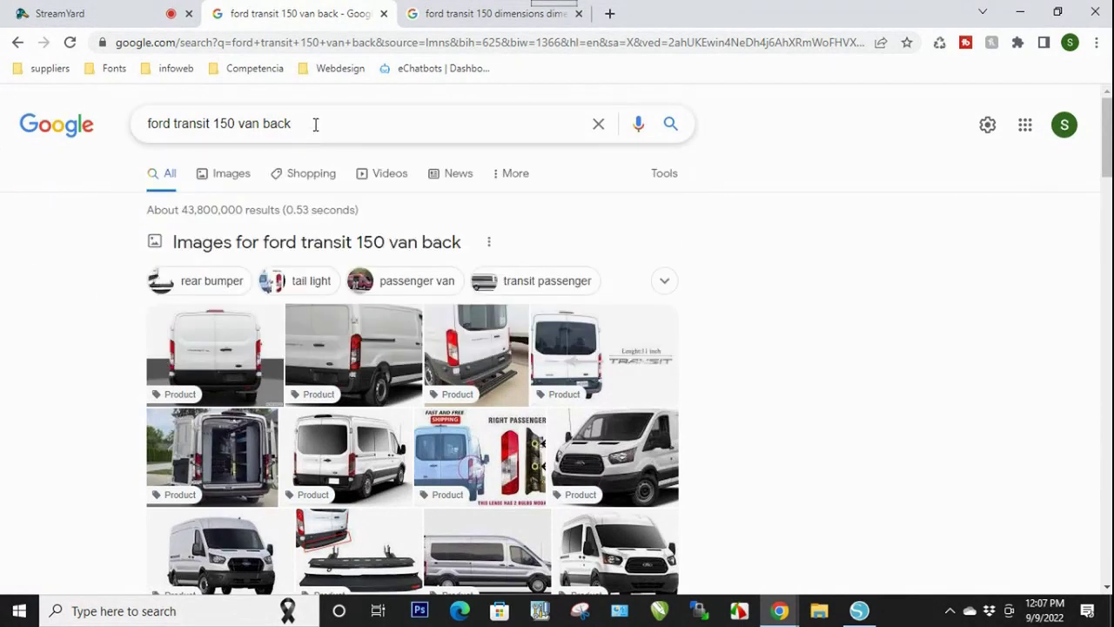
{"action": "left_click", "coordinate": [232, 178]}
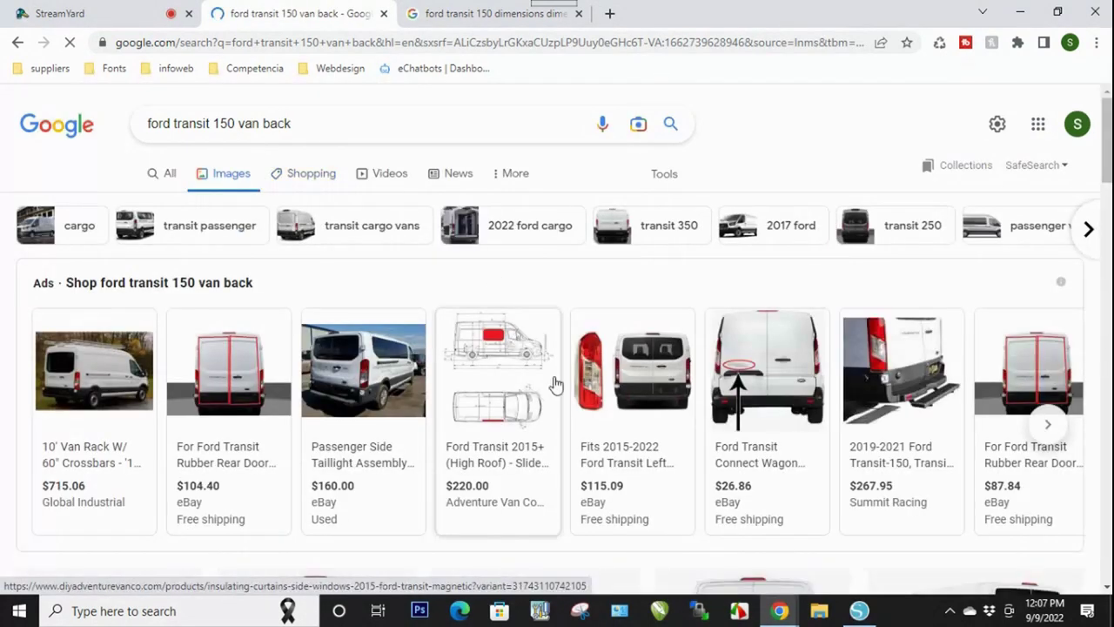
{"action": "scroll", "coordinate": [687, 300], "scroll_direction": "down", "scroll_amount": 1}
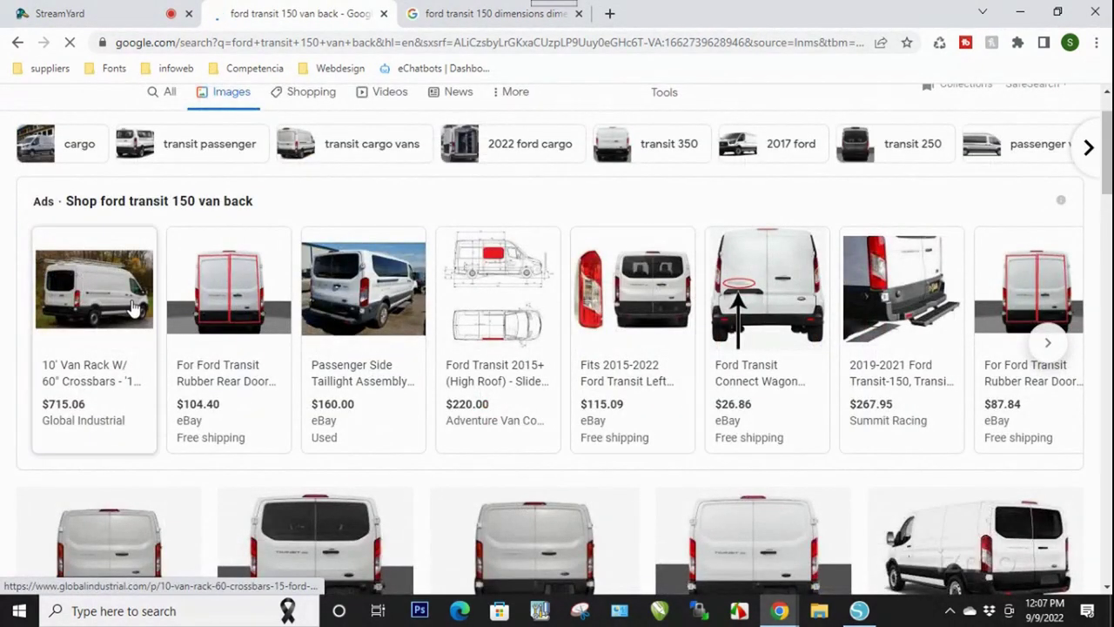
{"action": "mouse_move", "coordinate": [356, 277]}
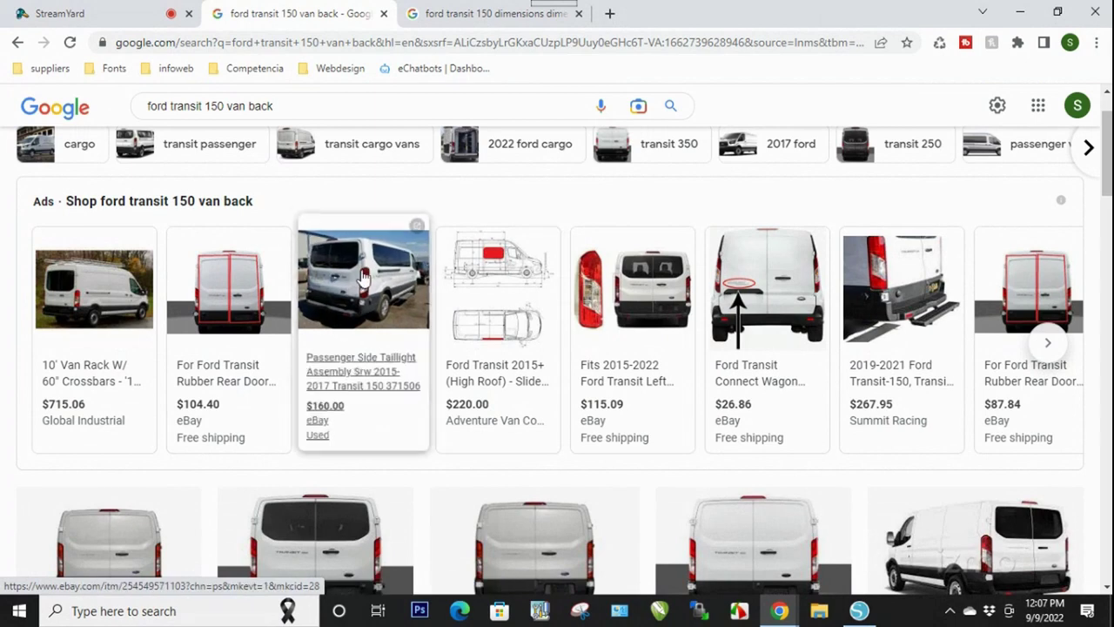
Step: Open the 2021 Ford Transit Cargo Van T-150 rear photo from the image results and copy the image
{"action": "scroll", "coordinate": [957, 330], "scroll_direction": "down", "scroll_amount": 1}
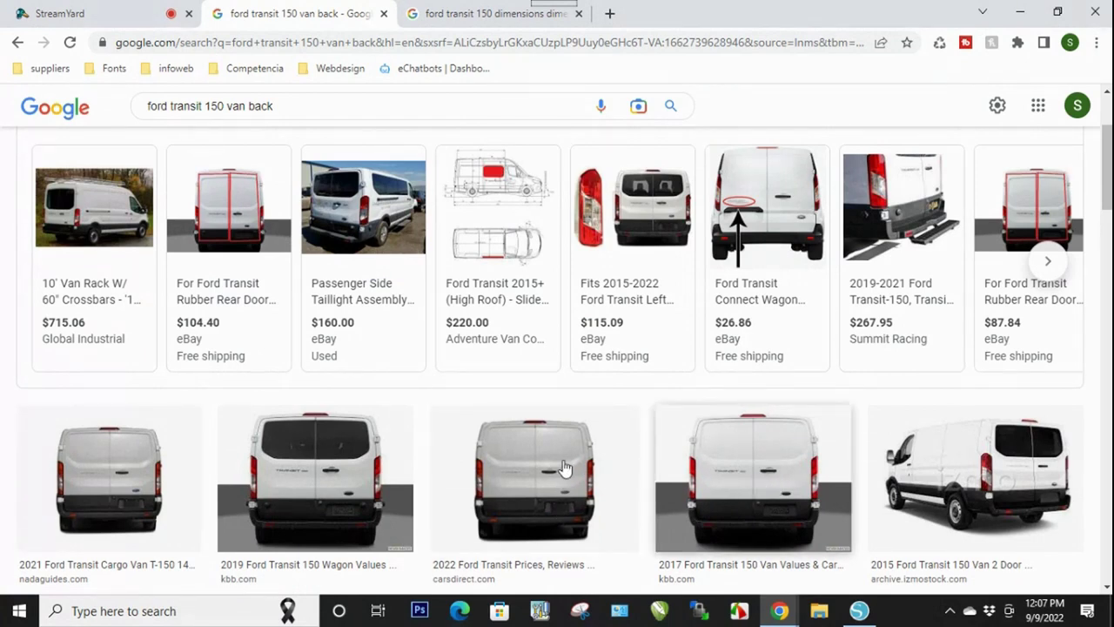
{"action": "left_click", "coordinate": [102, 485]}
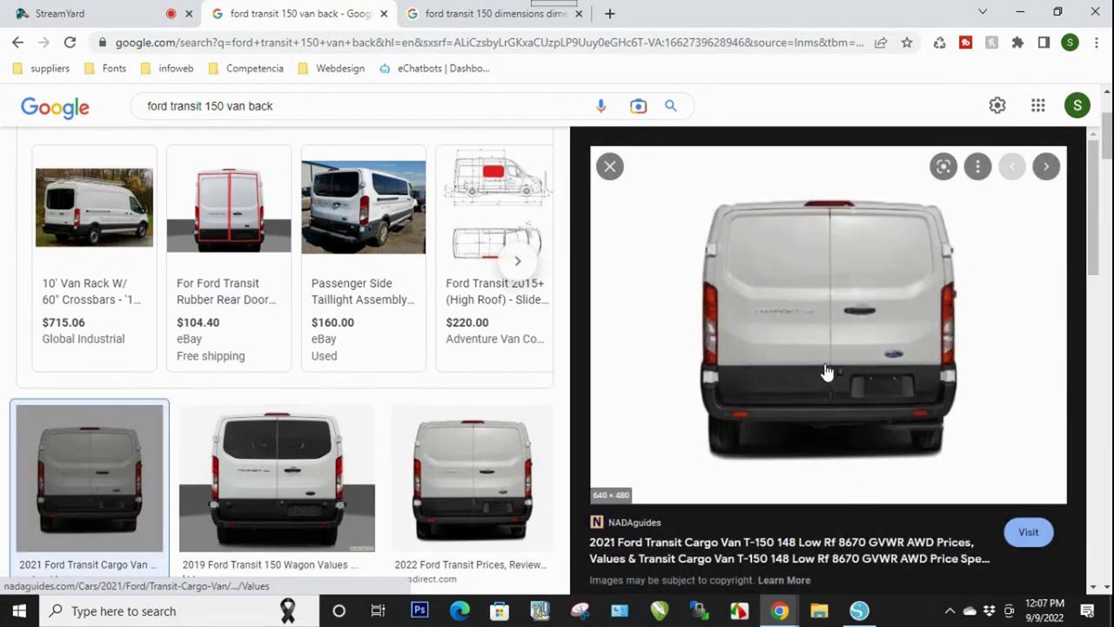
{"action": "right_click", "coordinate": [769, 310]}
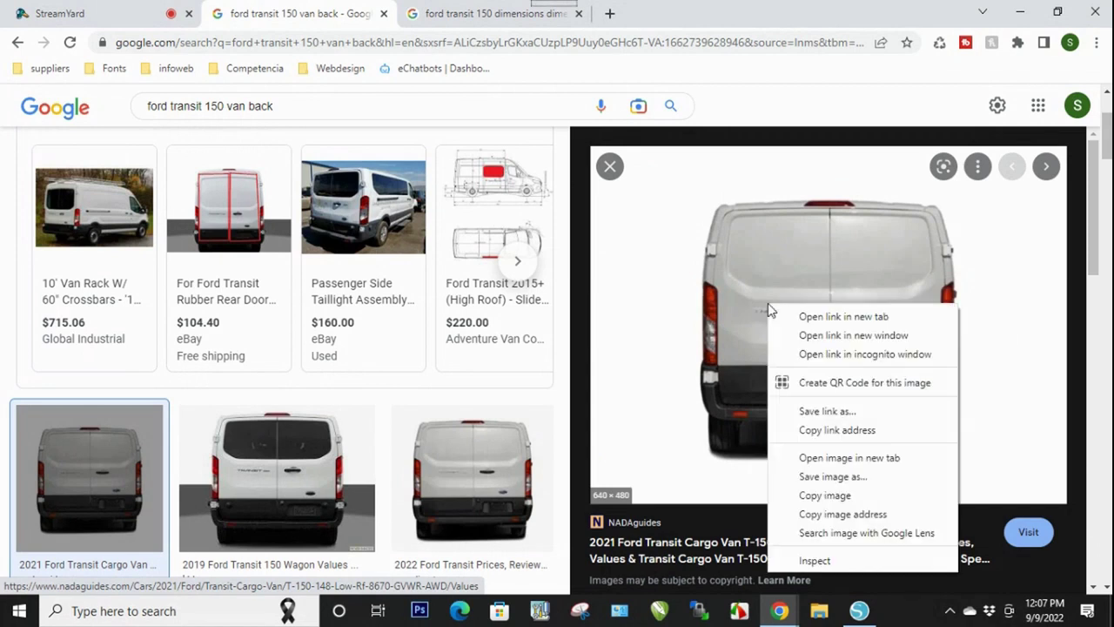
{"action": "left_click", "coordinate": [841, 496]}
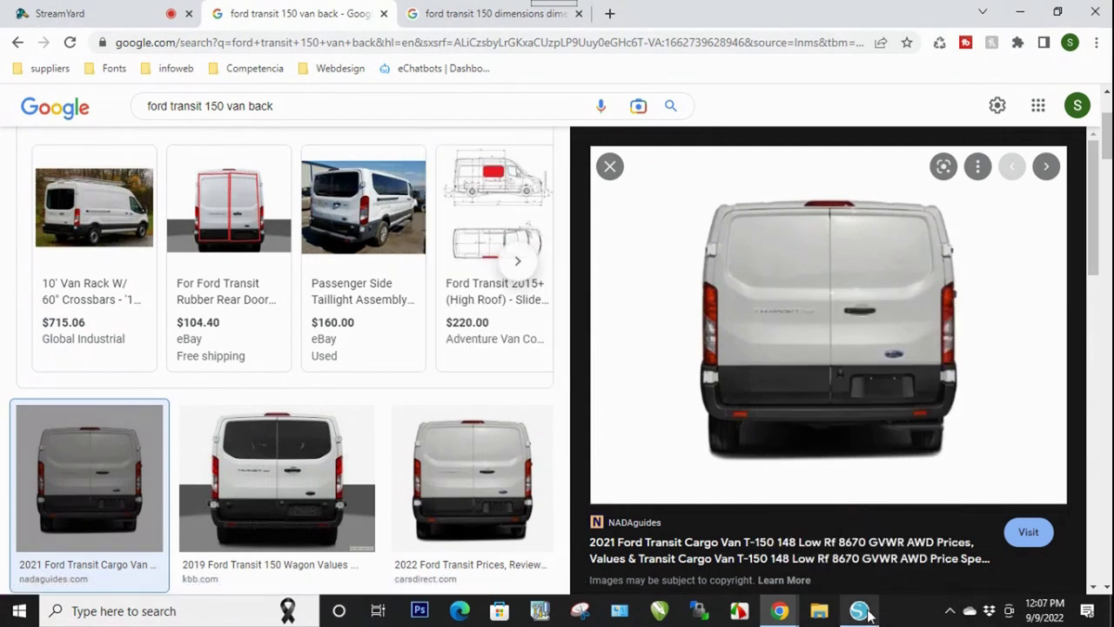
Step: In Silhouette Studio, replace the Transit Connect photo with the copied van image and enlarge it to about 19.3 by 14.5 in
{"action": "mouse_move", "coordinate": [861, 610]}
{"action": "left_click", "coordinate": [886, 551]}
{"action": "left_click_drag", "start_coordinate": [547, 318], "coordinate": [509, 273]}
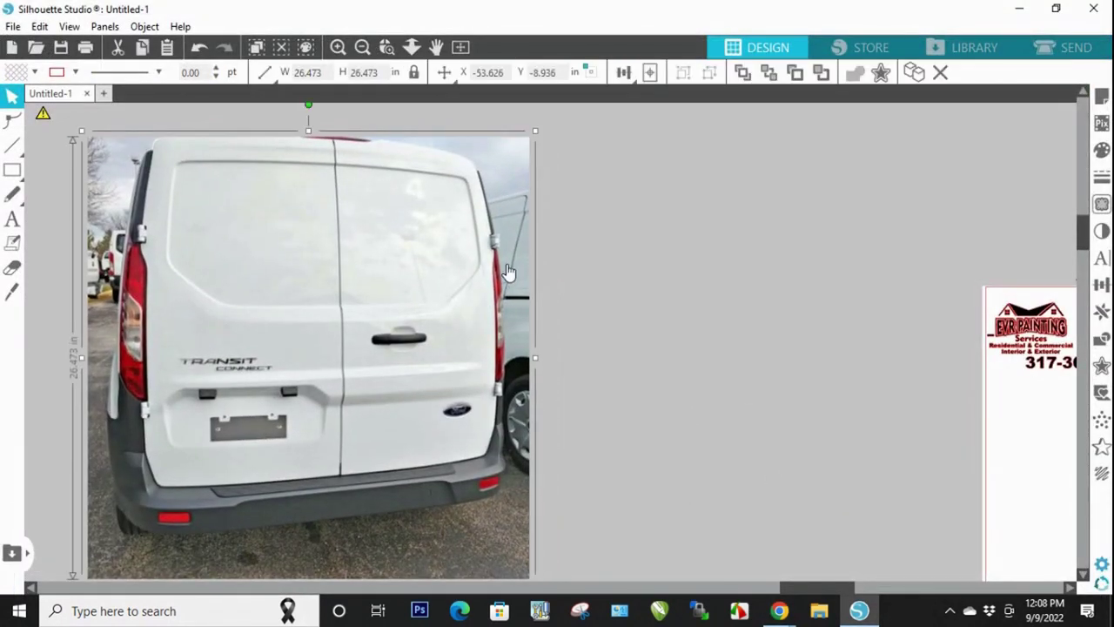
{"action": "key", "text": "Delete"}
{"action": "right_click", "coordinate": [654, 260]}
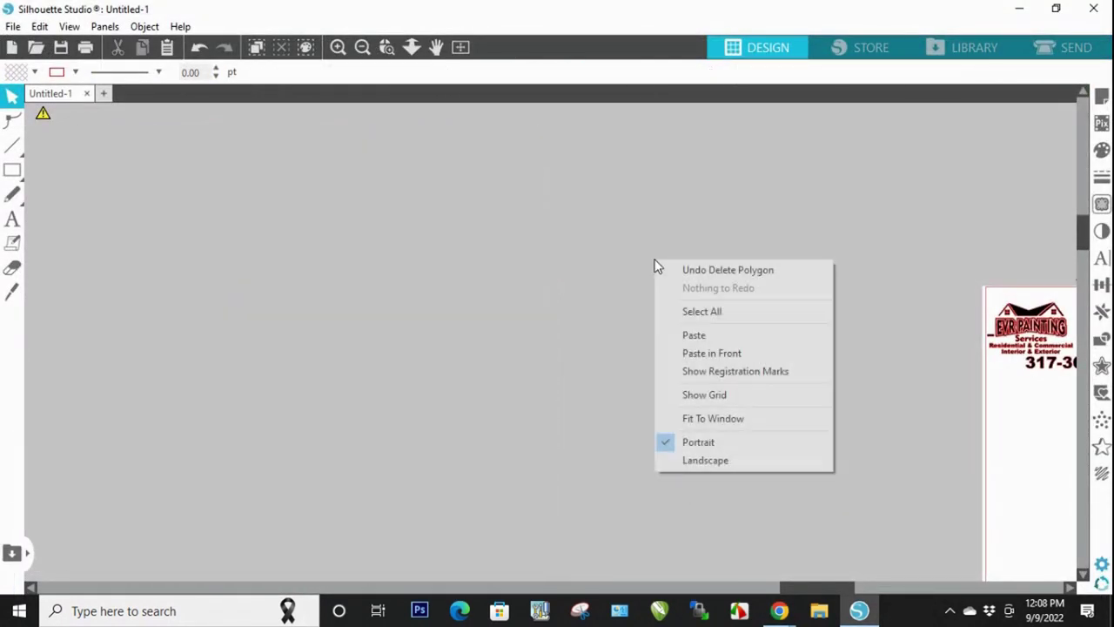
{"action": "left_click", "coordinate": [710, 339]}
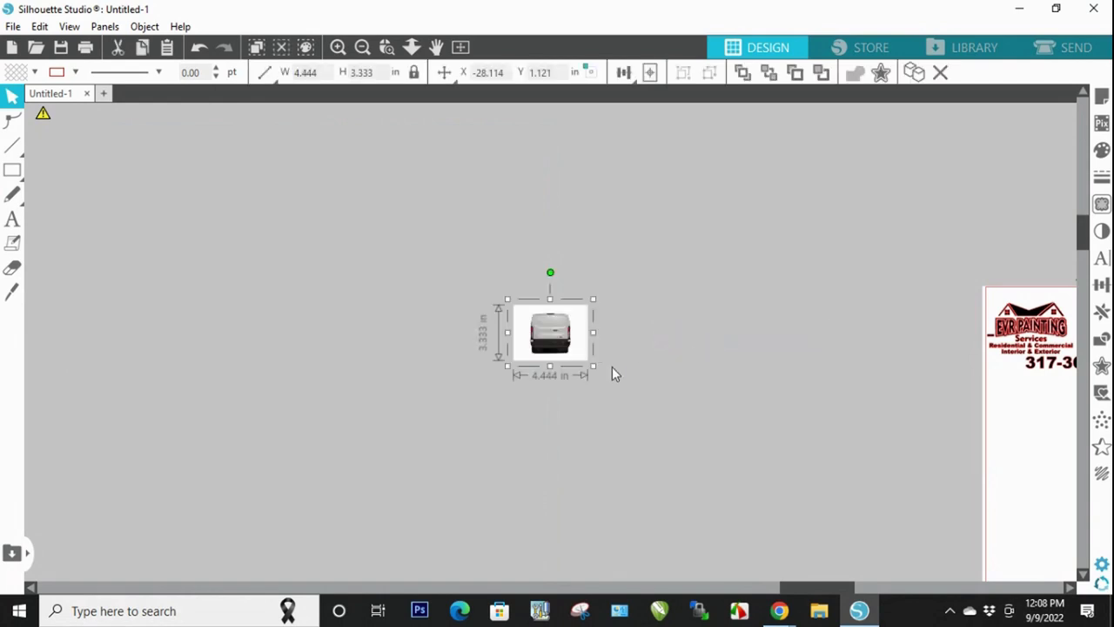
{"action": "left_click_drag", "start_coordinate": [591, 367], "coordinate": [659, 405]}
Step: Check the Ford Transit 150 dimensions in the Google results in Chrome, and return to Silhouette Studio
{"action": "key", "text": "alt+Tab"}
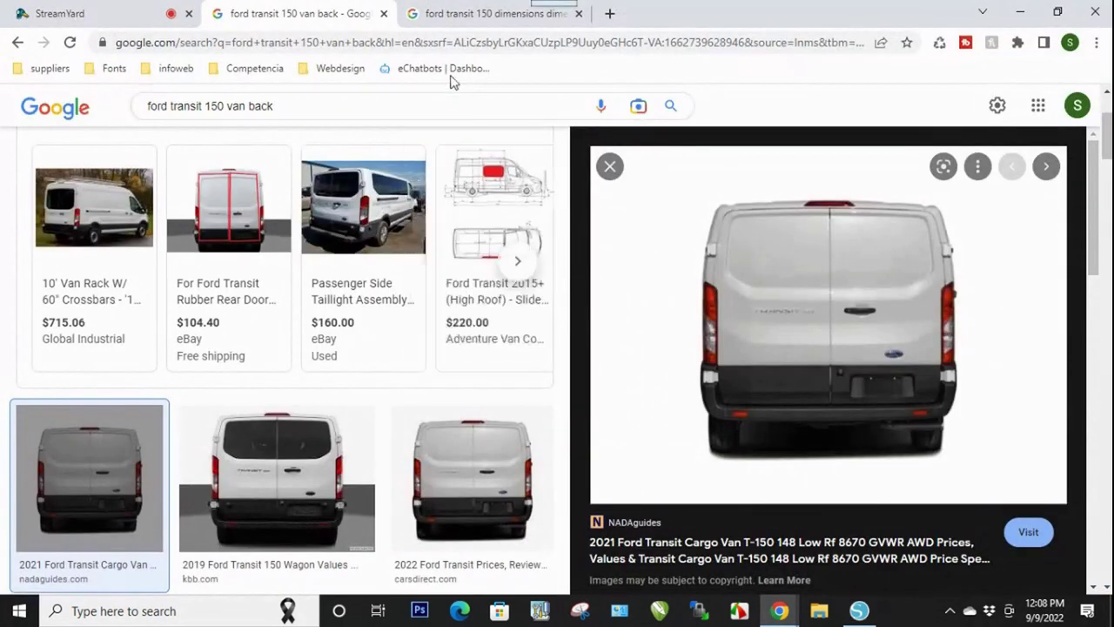
{"action": "left_click", "coordinate": [432, 12]}
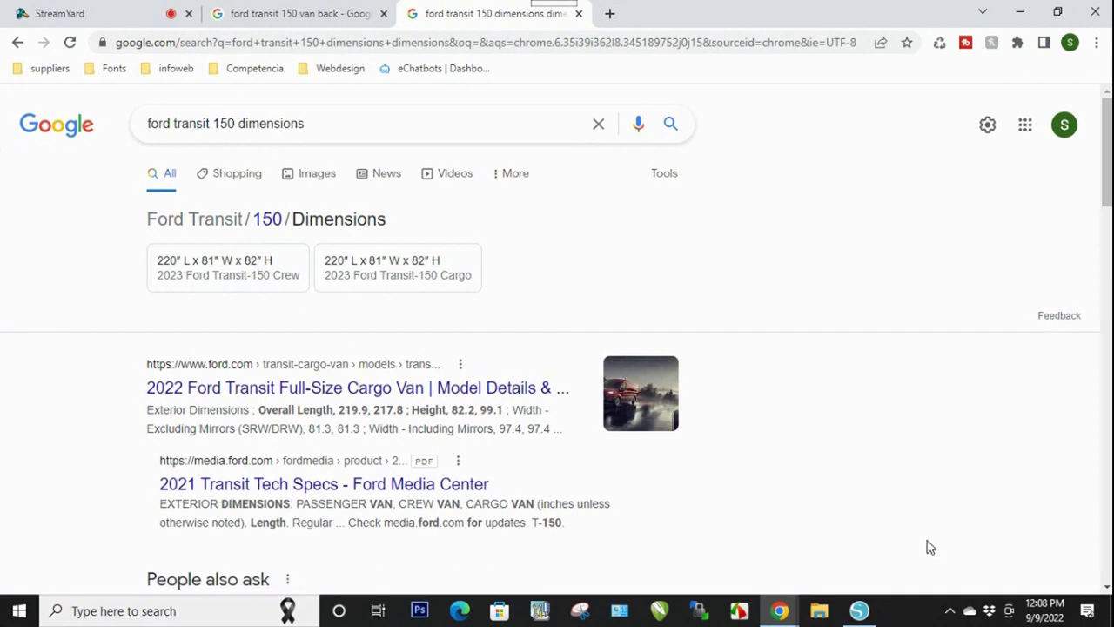
{"action": "left_click", "coordinate": [859, 610]}
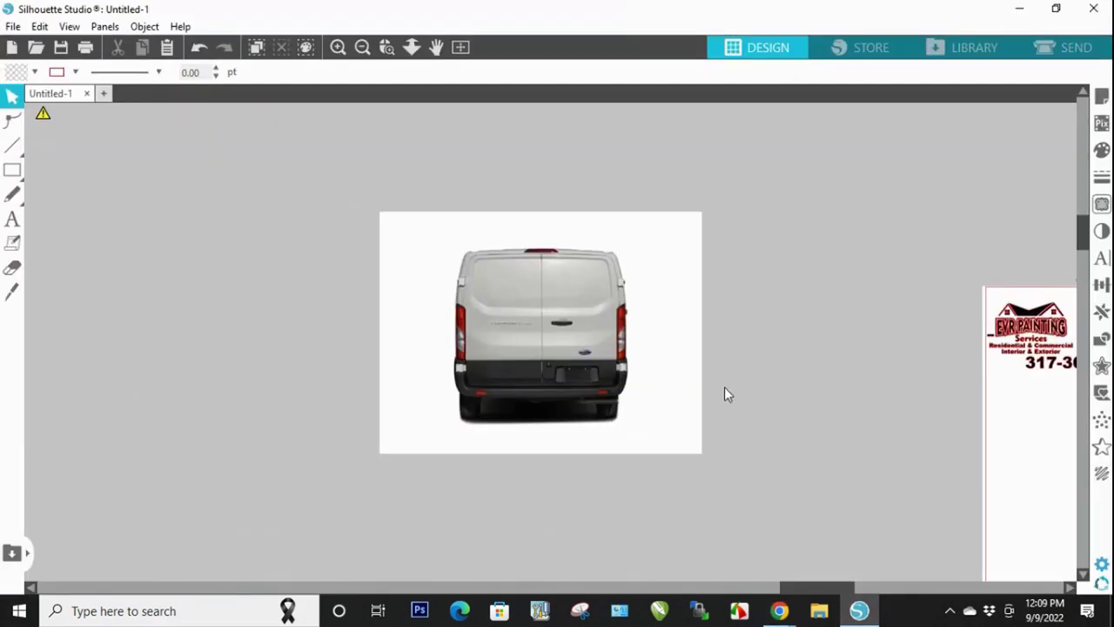
Step: Reposition the van photo and draw a rectangle of about 10.3 by 10.1 in around the van's outer edges
{"action": "left_click_drag", "start_coordinate": [597, 407], "coordinate": [613, 395]}
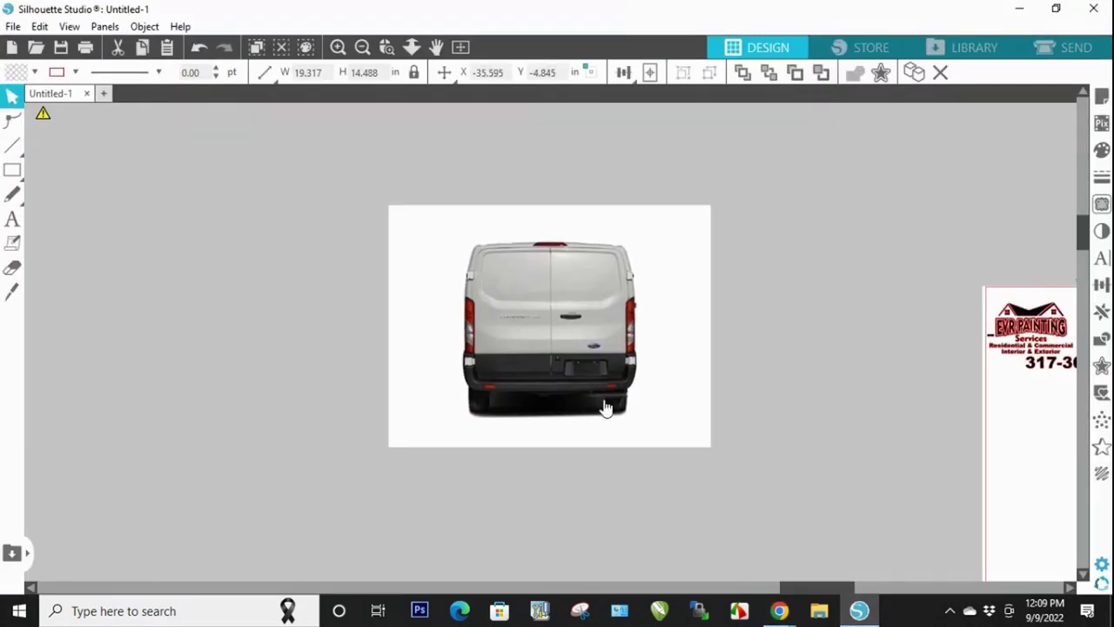
{"action": "left_click_drag", "start_coordinate": [564, 353], "coordinate": [560, 348]}
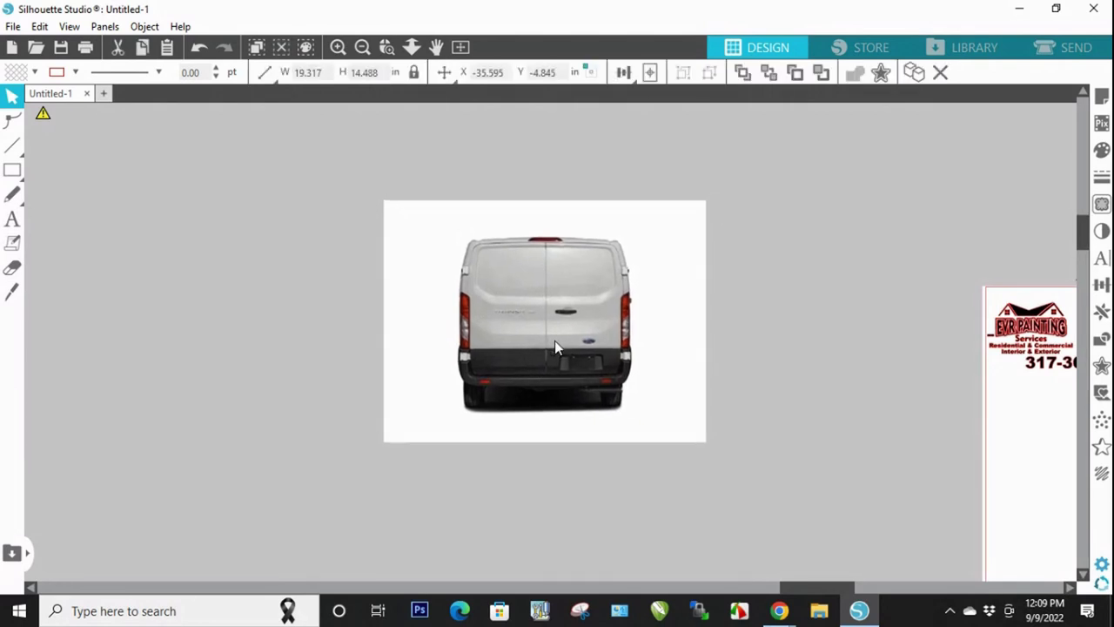
{"action": "left_click", "coordinate": [12, 173]}
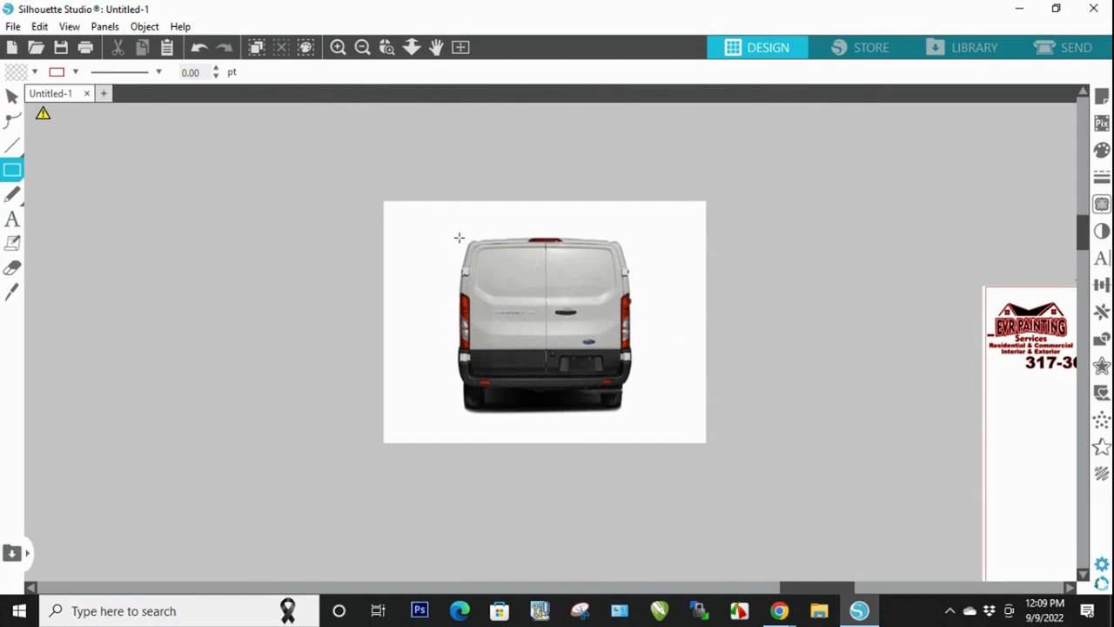
{"action": "mouse_move", "coordinate": [458, 237]}
{"action": "left_mouse_down"}
{"action": "mouse_move", "coordinate": [610, 360]}
{"action": "mouse_move", "coordinate": [632, 409]}
{"action": "left_mouse_up"}
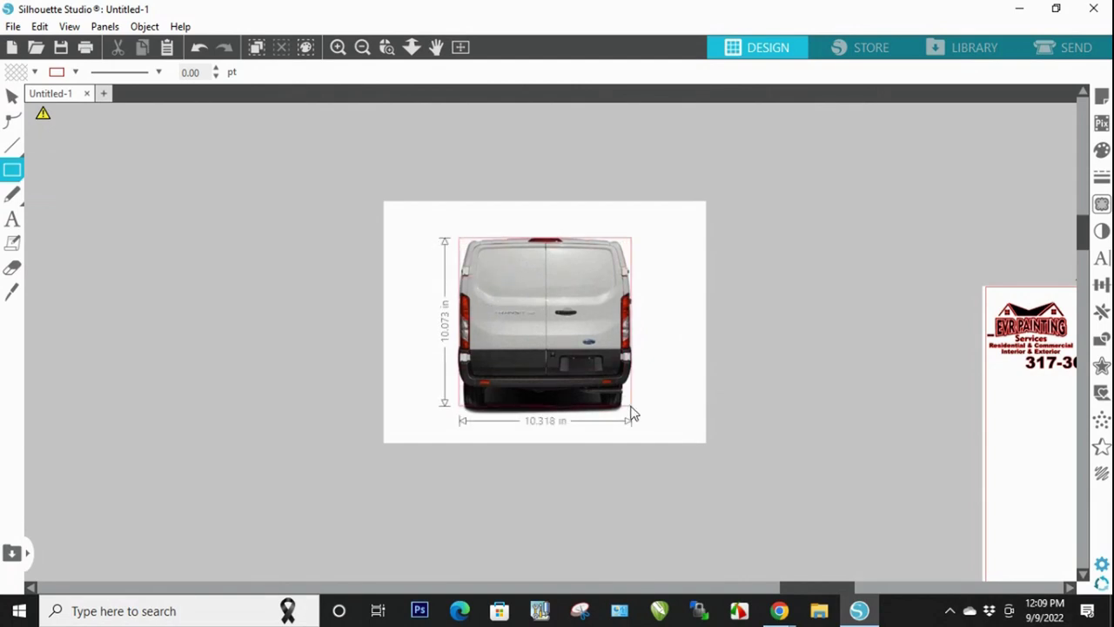
Step: Fit the rectangle more closely to the van's tires and side, resizing it to about 10.23 in wide and 10.27 in high
{"action": "left_click", "coordinate": [337, 47]}
{"action": "left_click", "coordinate": [337, 47]}
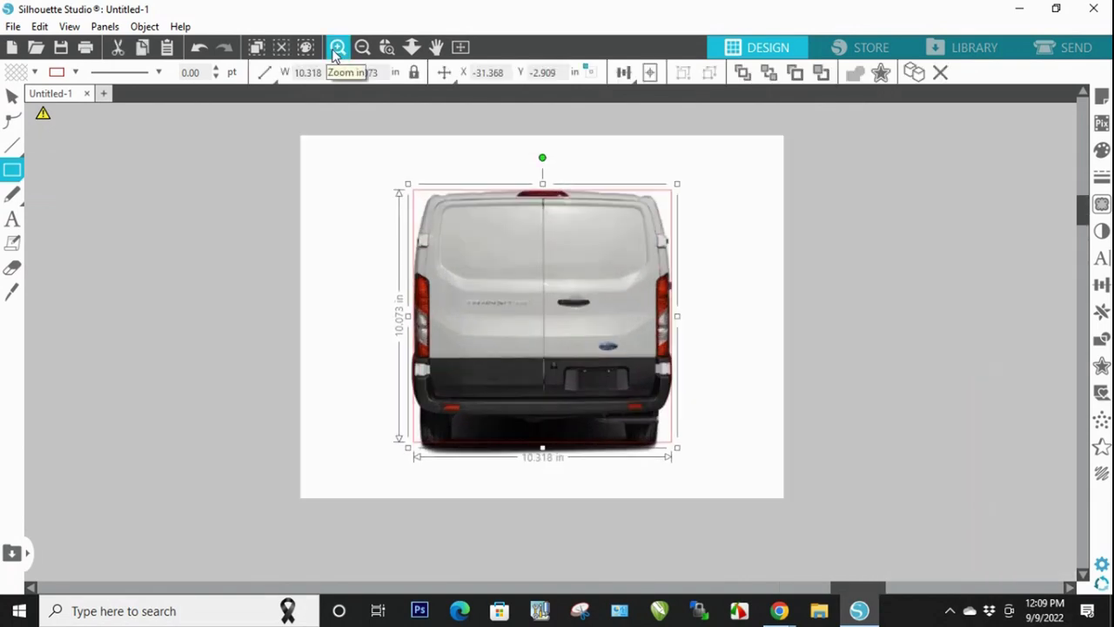
{"action": "left_click", "coordinate": [337, 47]}
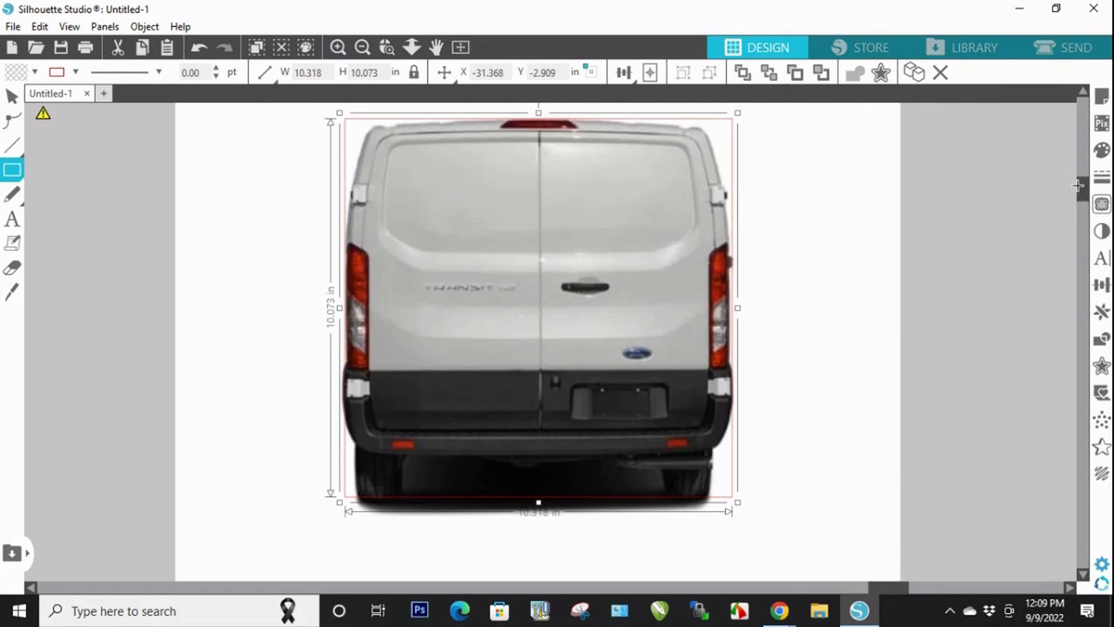
{"action": "scroll", "coordinate": [1082, 191], "scroll_direction": "up", "scroll_amount": 1}
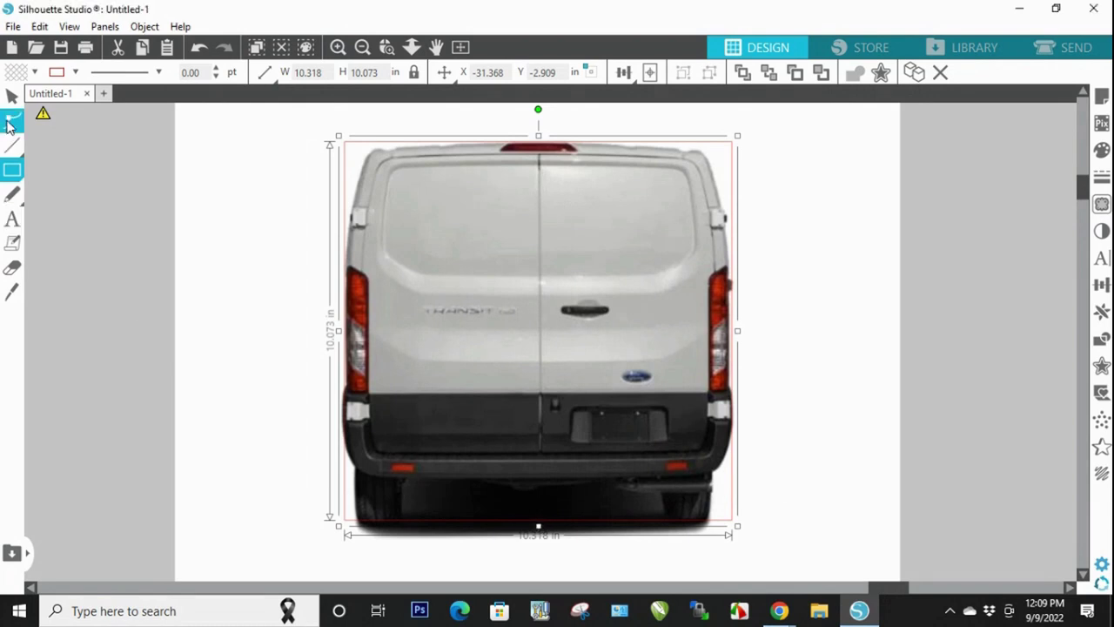
{"action": "left_click", "coordinate": [12, 96]}
{"action": "left_click", "coordinate": [441, 406]}
{"action": "left_click", "coordinate": [521, 529]}
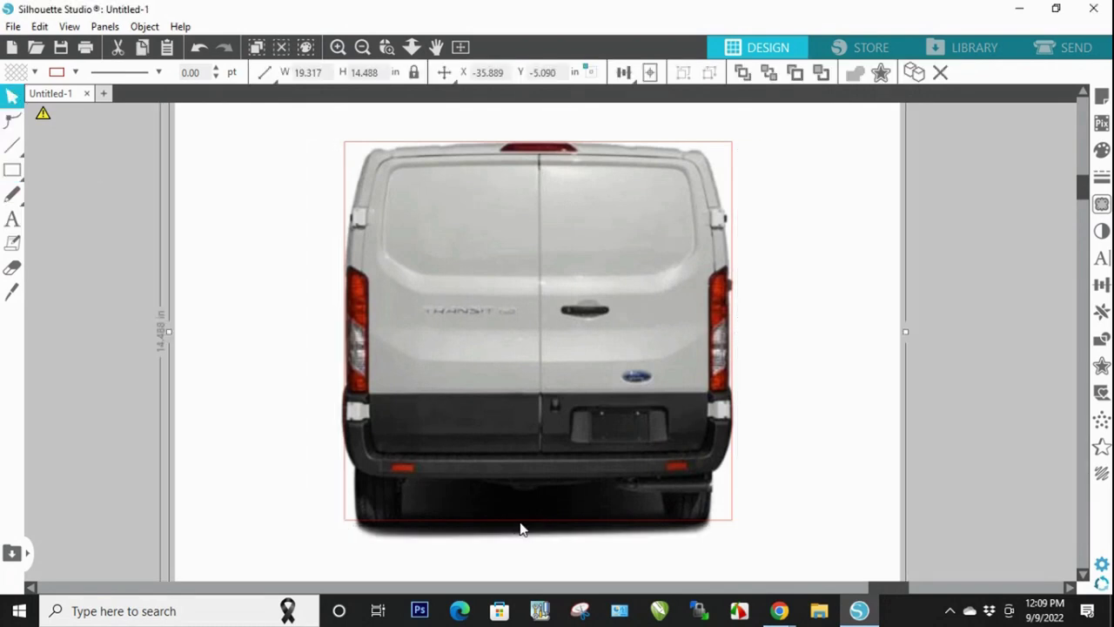
{"action": "left_click", "coordinate": [530, 528]}
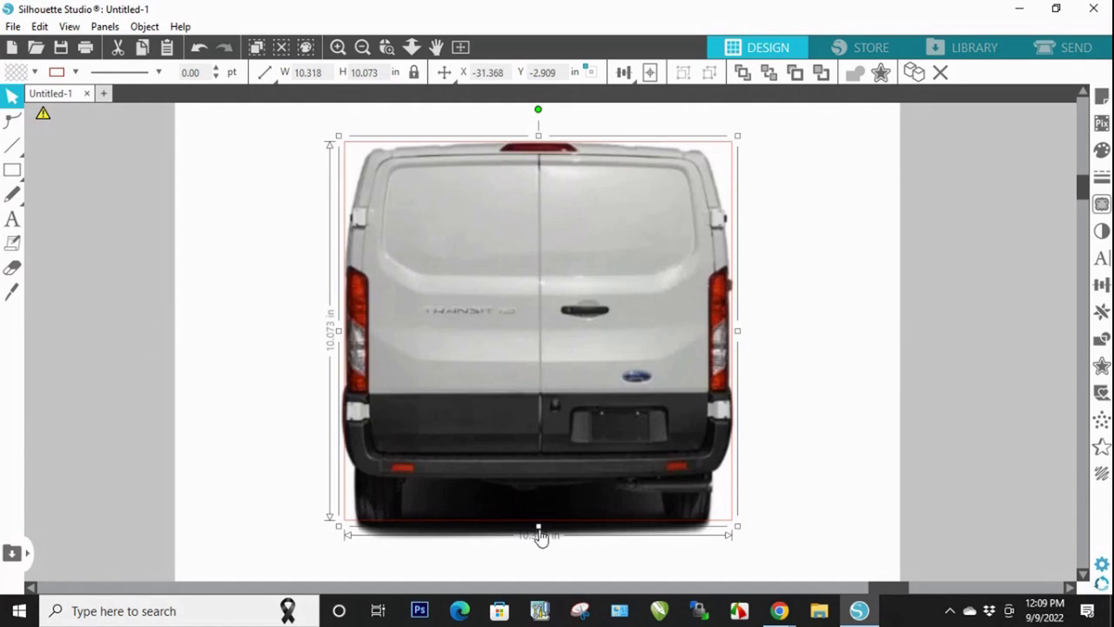
{"action": "left_click_drag", "start_coordinate": [539, 525], "coordinate": [538, 532]}
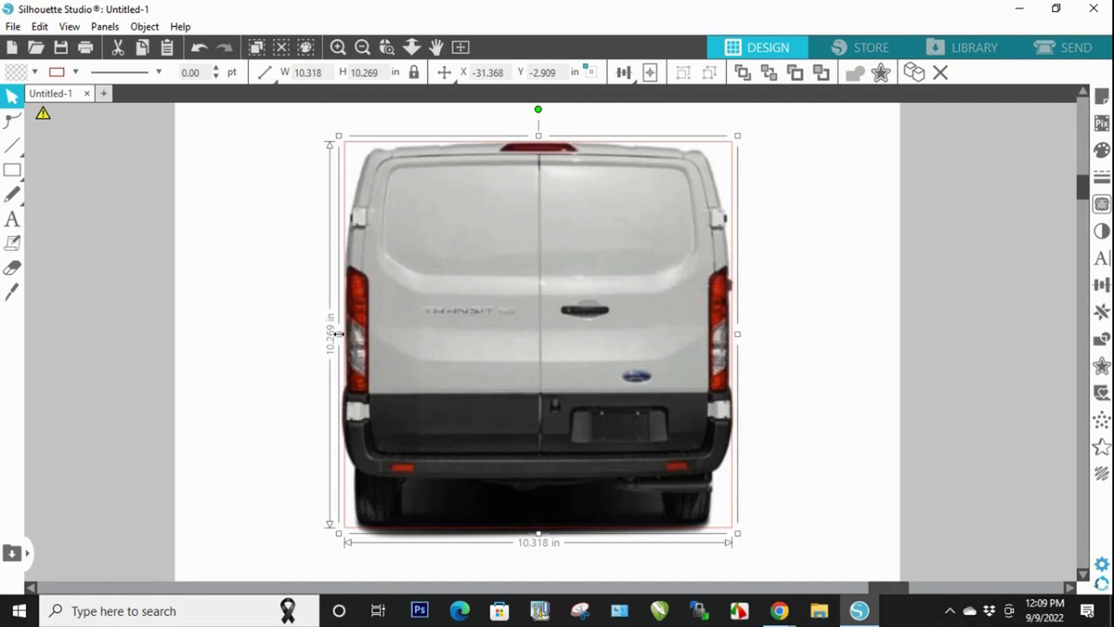
{"action": "left_click_drag", "start_coordinate": [340, 339], "coordinate": [342, 349]}
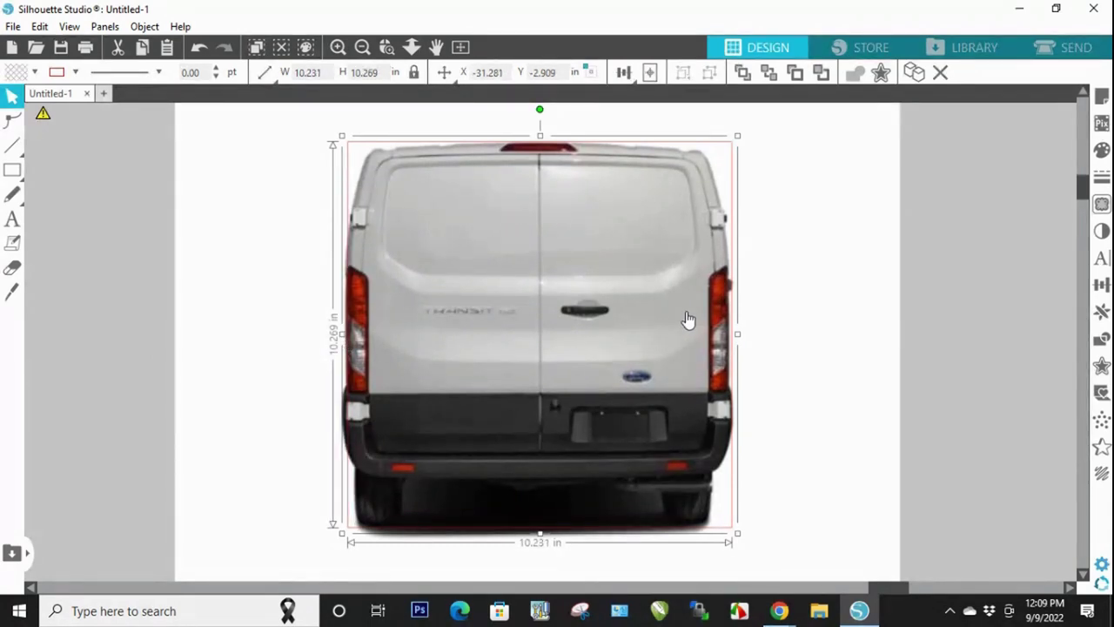
{"action": "left_click", "coordinate": [106, 327]}
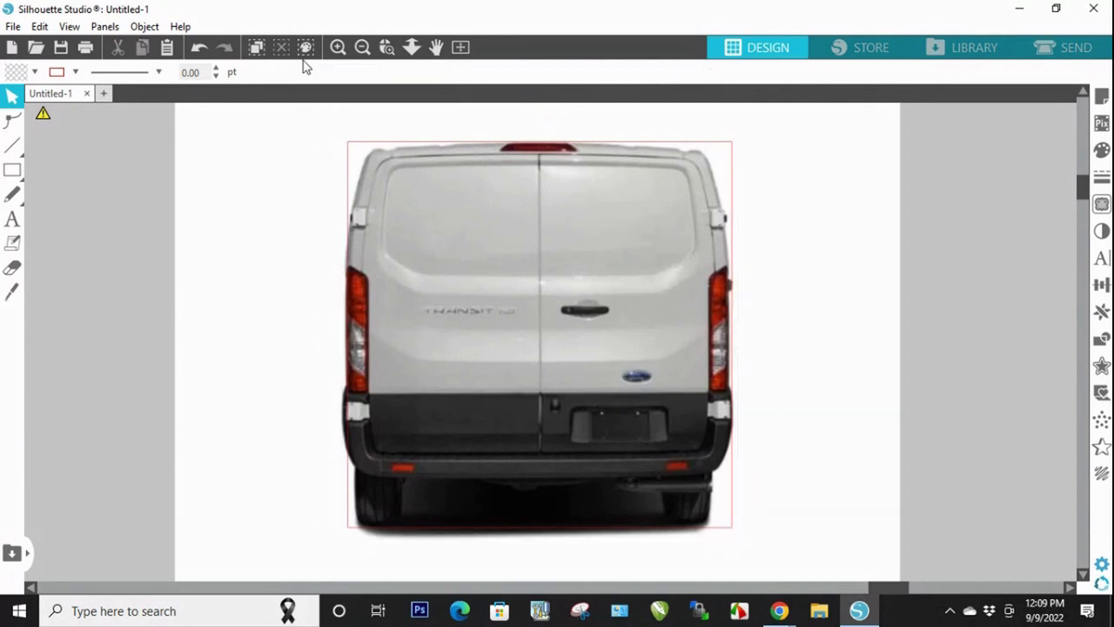
Step: Inspect how the rectangle's edges line up with the van's sides, bumper and tires
{"action": "left_click", "coordinate": [360, 50]}
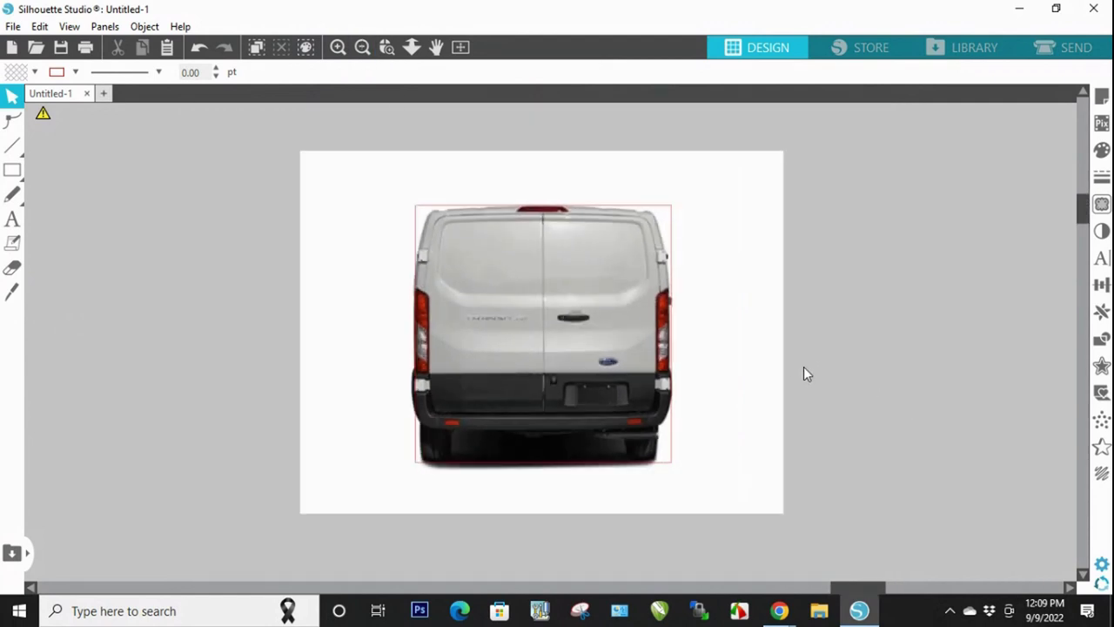
{"action": "left_click", "coordinate": [671, 300]}
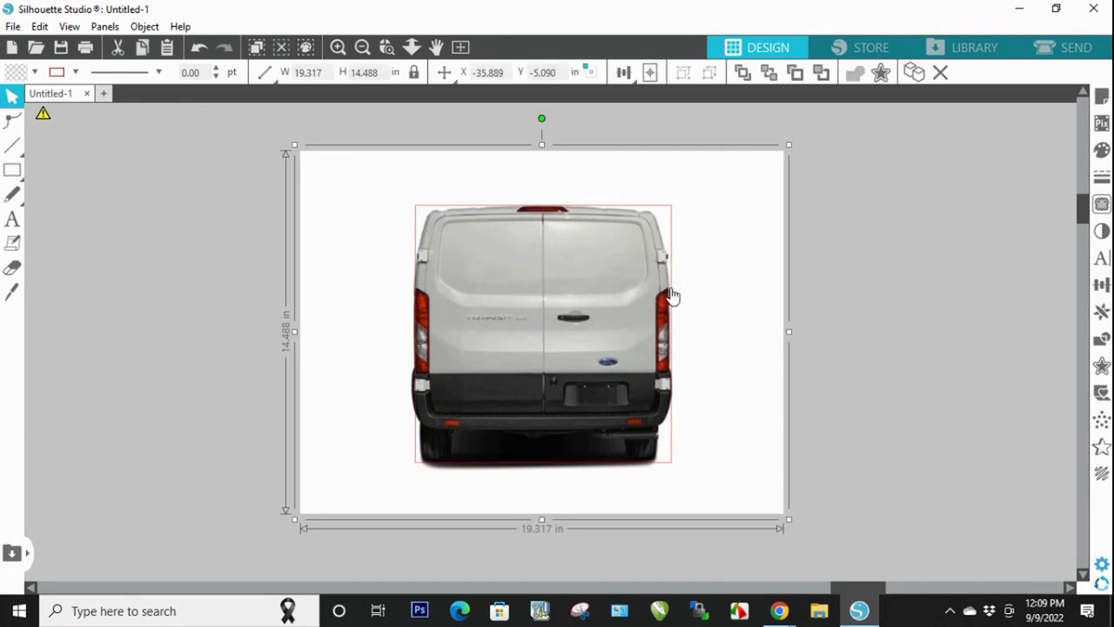
{"action": "left_click", "coordinate": [667, 212]}
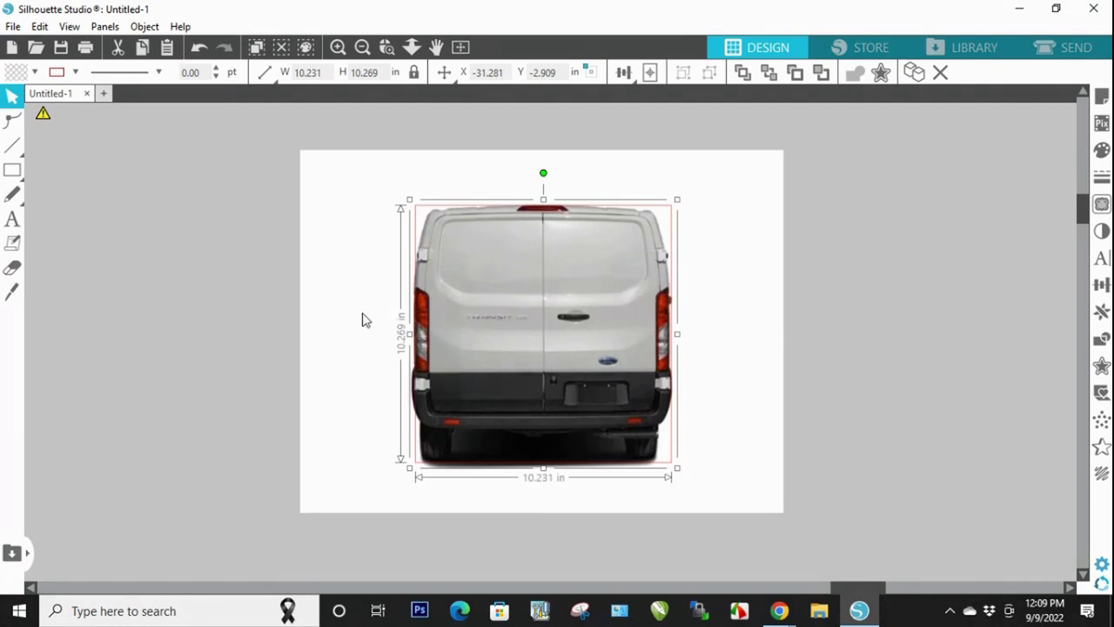
{"action": "left_click", "coordinate": [339, 49]}
{"action": "left_click", "coordinate": [339, 48]}
{"action": "scroll", "coordinate": [1083, 198], "scroll_direction": "down", "scroll_amount": 1}
{"action": "scroll", "coordinate": [1083, 199], "scroll_direction": "down", "scroll_amount": 2}
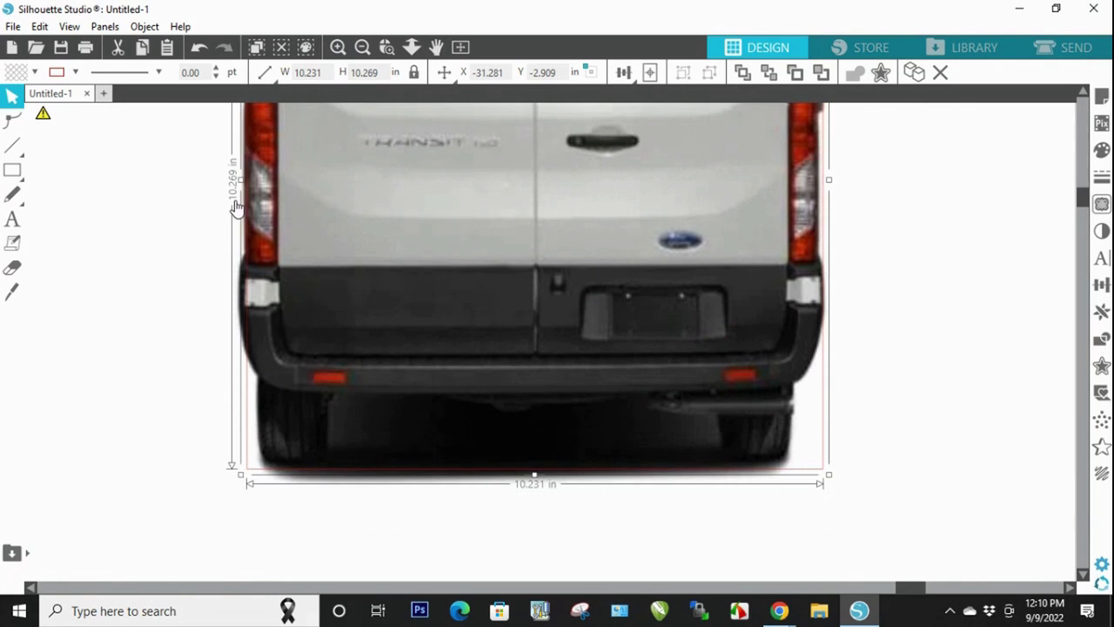
{"action": "scroll", "coordinate": [1084, 213], "scroll_direction": "down", "scroll_amount": 2}
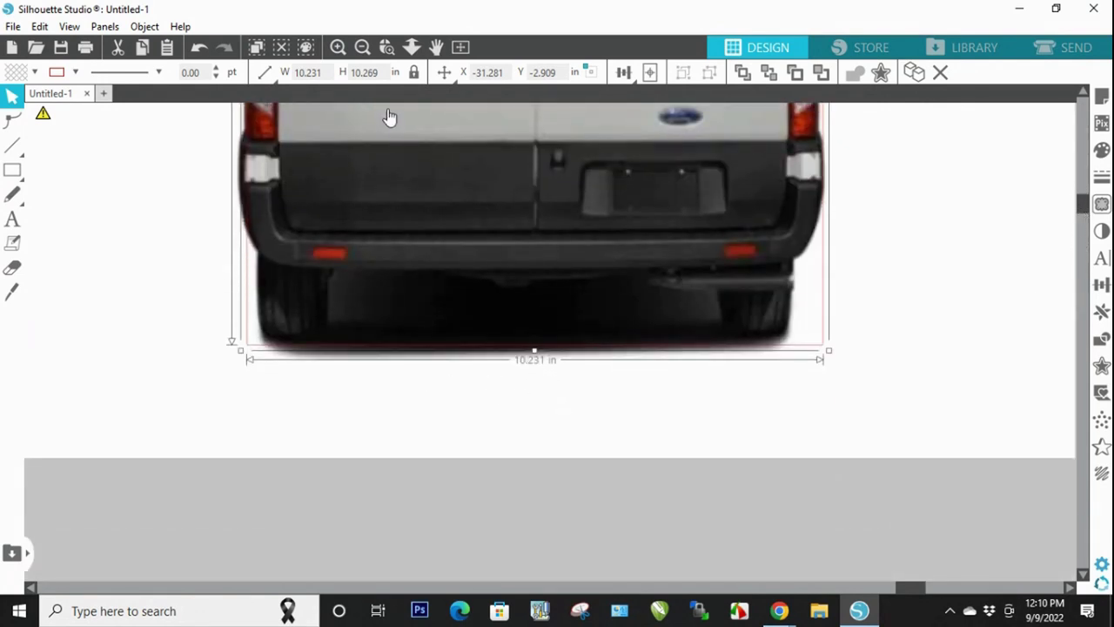
{"action": "left_click", "coordinate": [363, 47]}
{"action": "left_click", "coordinate": [363, 47]}
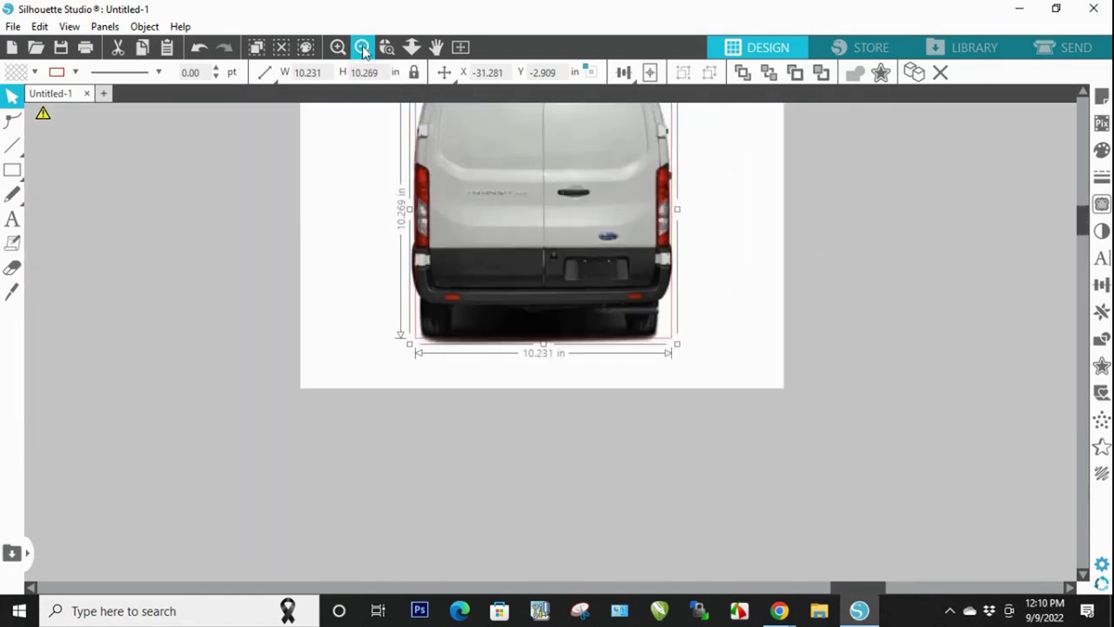
{"action": "scroll", "coordinate": [1083, 218], "scroll_direction": "up", "scroll_amount": 3}
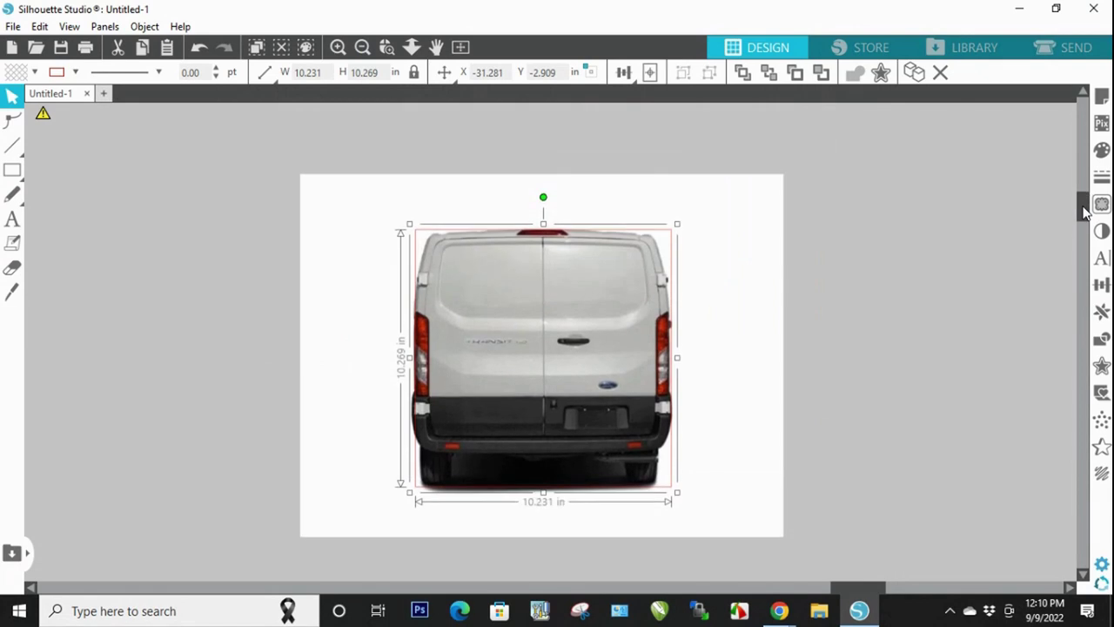
Step: Scale the van photo and its outline rectangle up together in proportion until the rectangle is 82 in high, and check its size
{"action": "left_click_drag", "start_coordinate": [216, 143], "coordinate": [694, 396]}
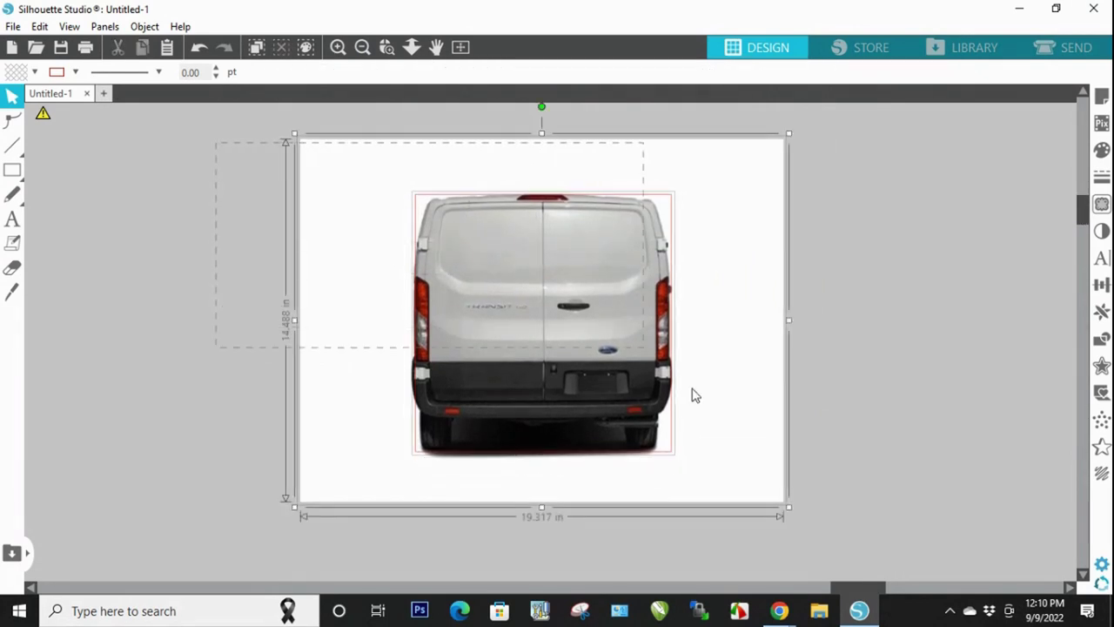
{"action": "left_click_drag", "start_coordinate": [789, 508], "coordinate": [860, 551]}
{"action": "left_click_drag", "start_coordinate": [604, 373], "coordinate": [539, 321]}
{"action": "scroll", "coordinate": [685, 438], "scroll_direction": "down", "scroll_amount": 3}
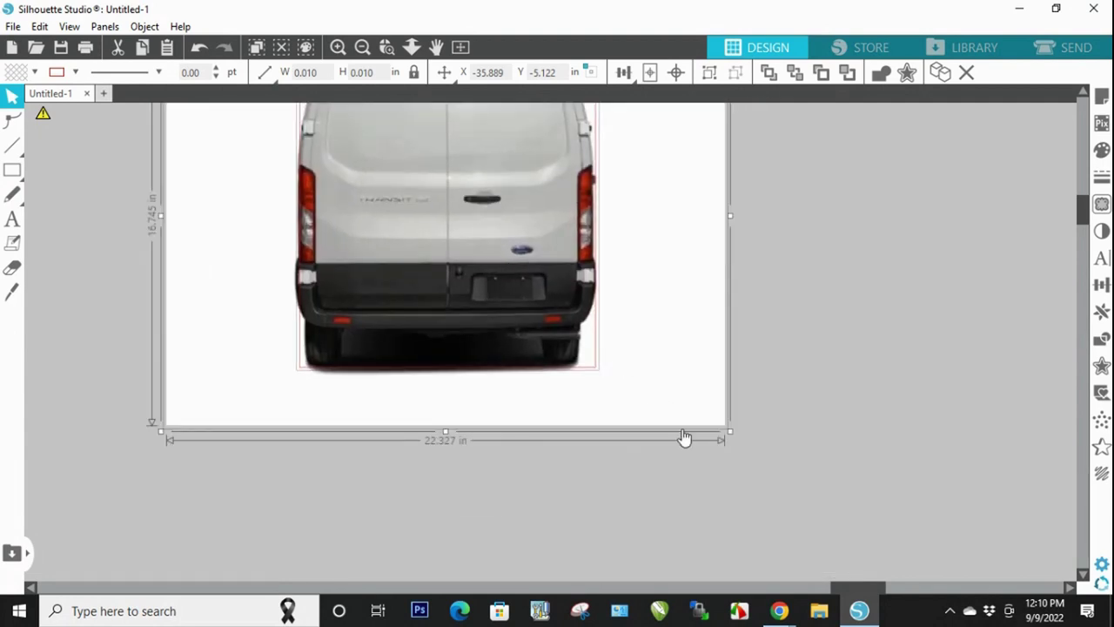
{"action": "left_click_drag", "start_coordinate": [729, 432], "coordinate": [955, 575]}
{"action": "left_click", "coordinate": [116, 352]}
{"action": "left_click", "coordinate": [354, 188]}
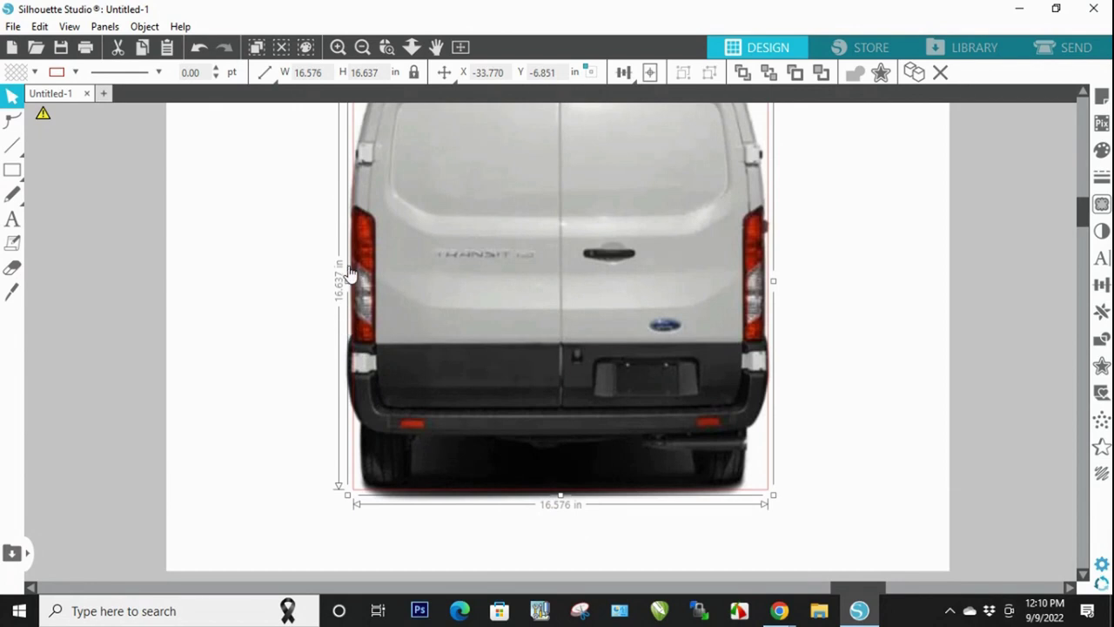
{"action": "left_click", "coordinate": [102, 321]}
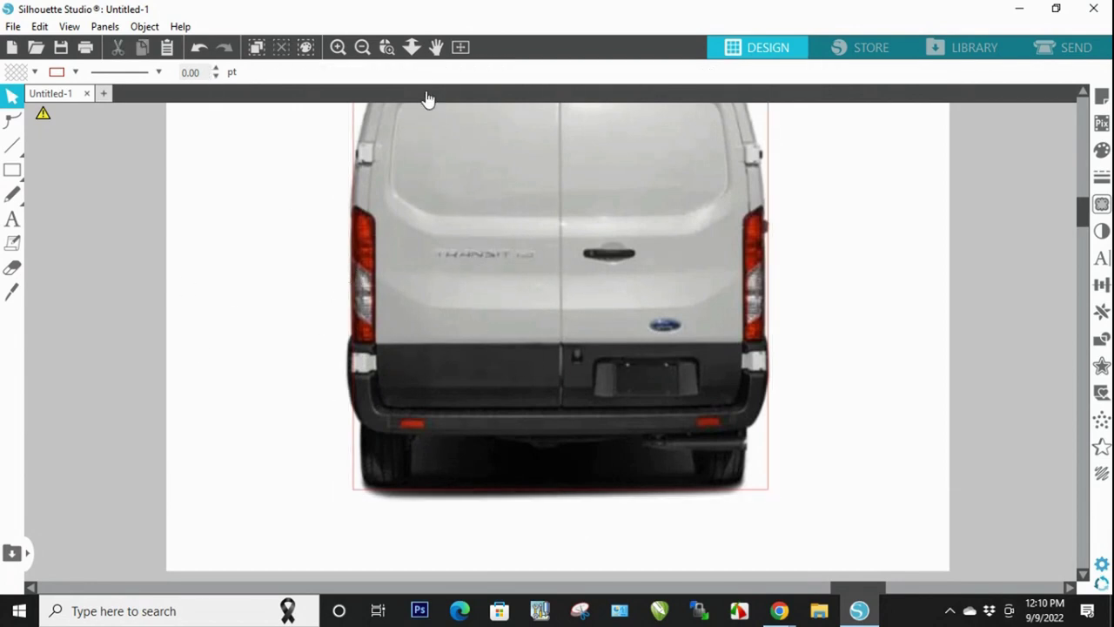
{"action": "left_click", "coordinate": [386, 46]}
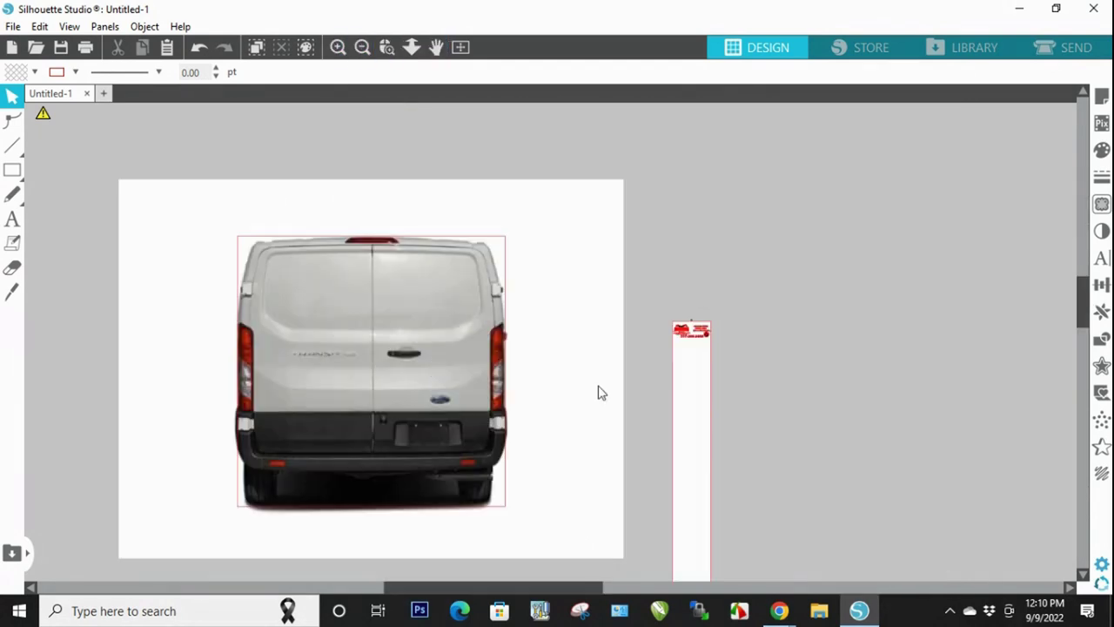
{"action": "left_click", "coordinate": [241, 377]}
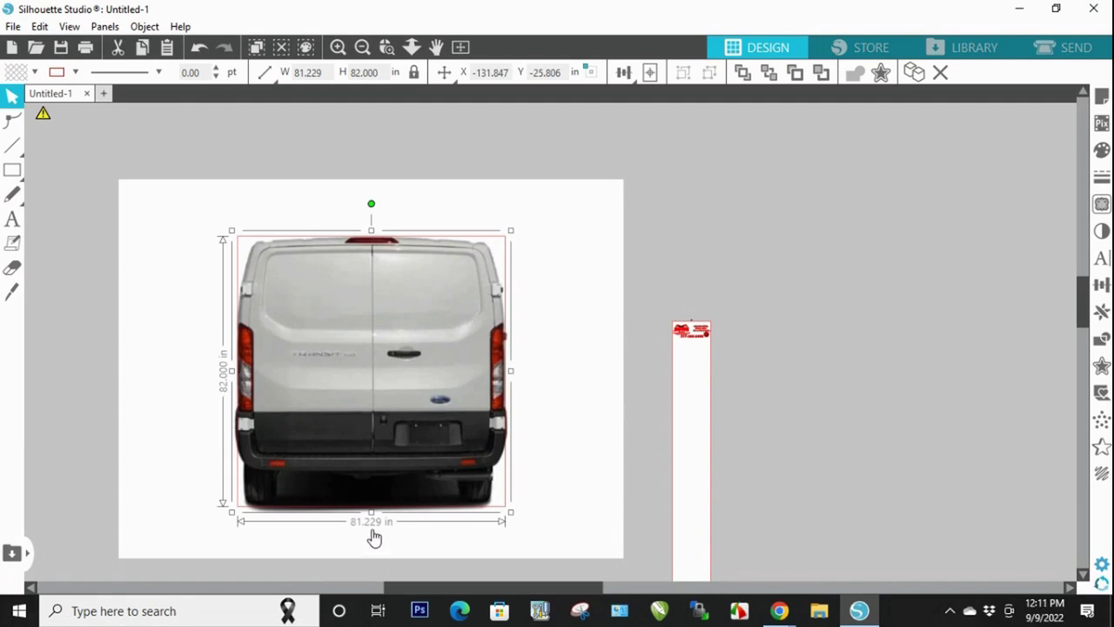
Step: Move the outline rectangle off the van's edges and delete it
{"action": "left_click", "coordinate": [640, 481]}
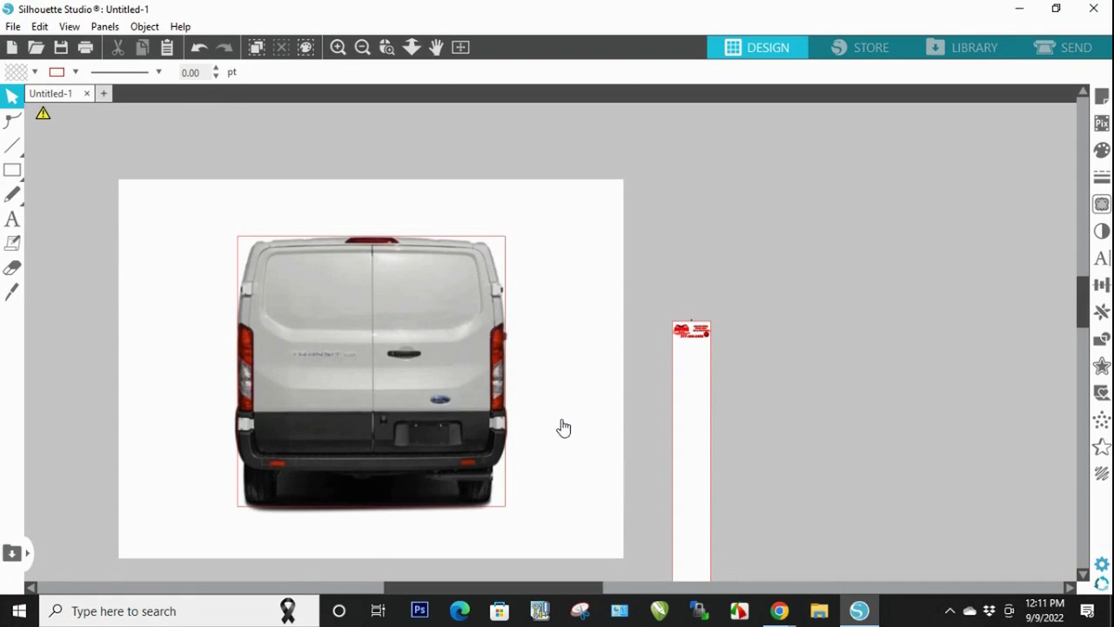
{"action": "left_click_drag", "start_coordinate": [506, 333], "coordinate": [408, 368]}
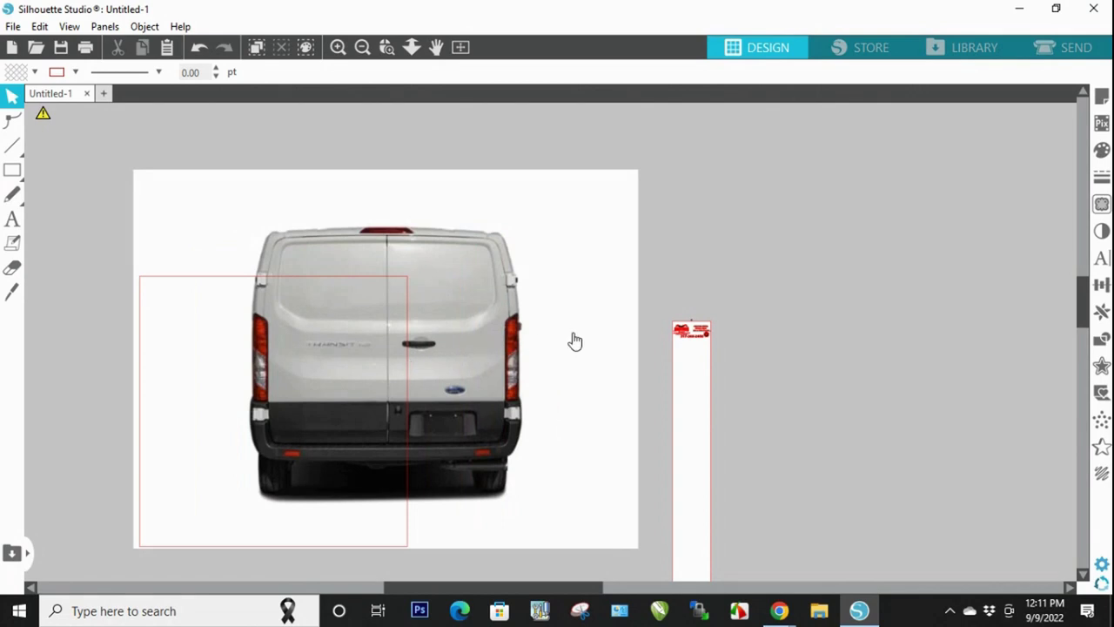
{"action": "left_click", "coordinate": [411, 317]}
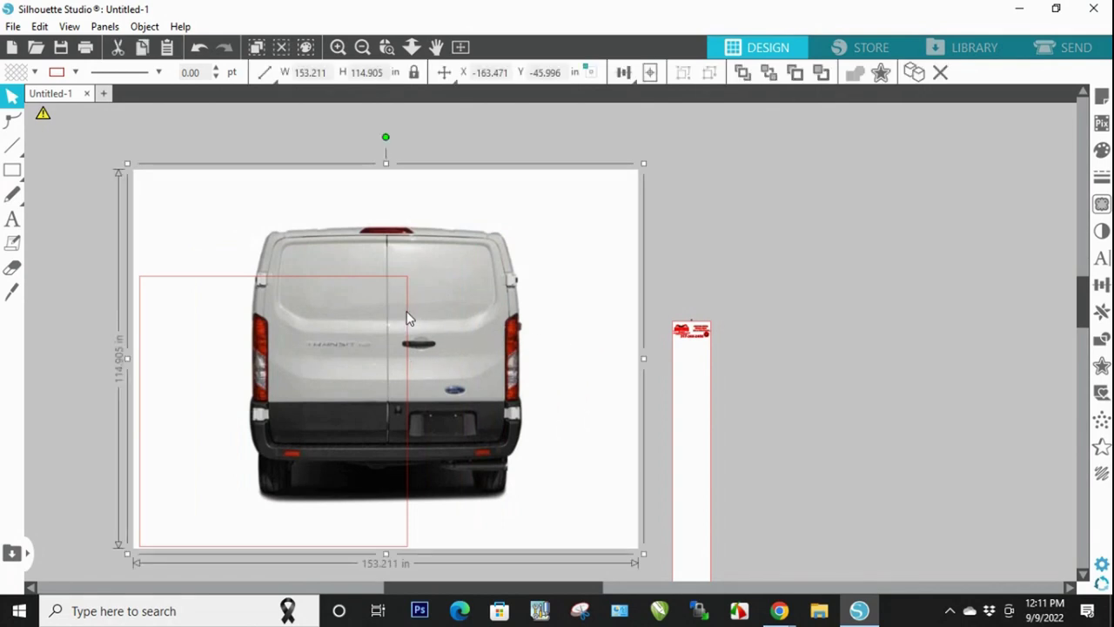
{"action": "left_click", "coordinate": [408, 289]}
{"action": "key", "text": "Delete"}
Step: Enlarge the EVR Painting artwork over the van photo, scale it back to about 50.3 in wide and place it beside the photo
{"action": "left_click_drag", "start_coordinate": [778, 327], "coordinate": [542, 315]}
{"action": "mouse_move", "coordinate": [389, 287]}
{"action": "left_mouse_down"}
{"action": "mouse_move", "coordinate": [341, 268]}
{"action": "mouse_move", "coordinate": [569, 388]}
{"action": "left_mouse_up"}
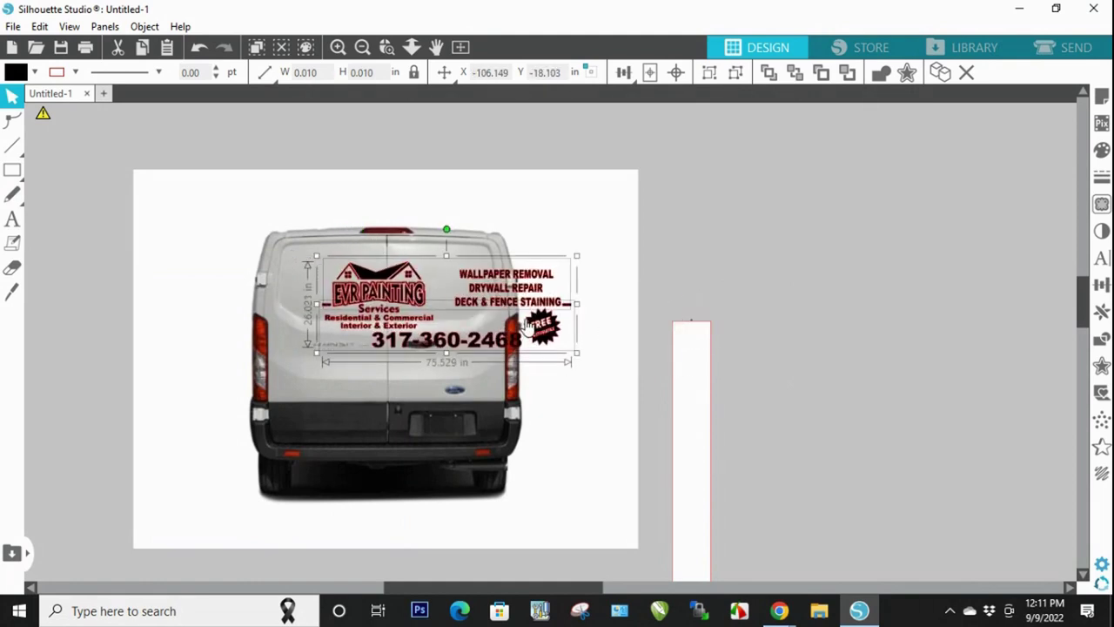
{"action": "mouse_move", "coordinate": [527, 324]}
{"action": "left_mouse_down"}
{"action": "mouse_move", "coordinate": [810, 301]}
{"action": "mouse_move", "coordinate": [818, 279]}
{"action": "left_mouse_up"}
{"action": "left_click", "coordinate": [827, 380]}
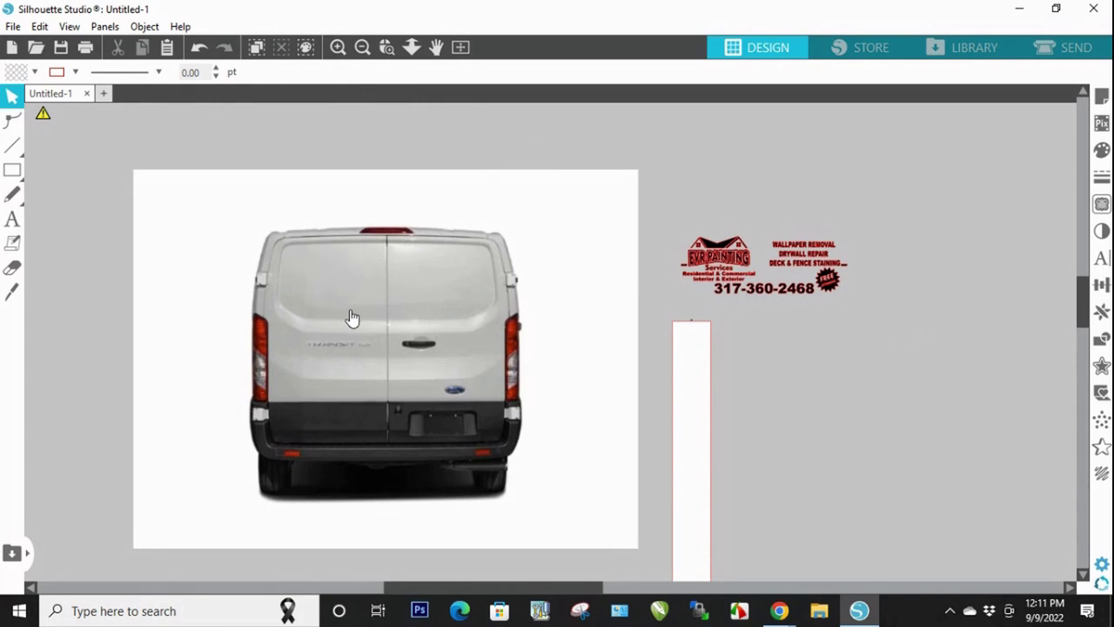
Step: Place the artwork on the upper part of the van's rear doors and enlarge it proportionally to about 61.4 in wide
{"action": "left_click", "coordinate": [765, 278]}
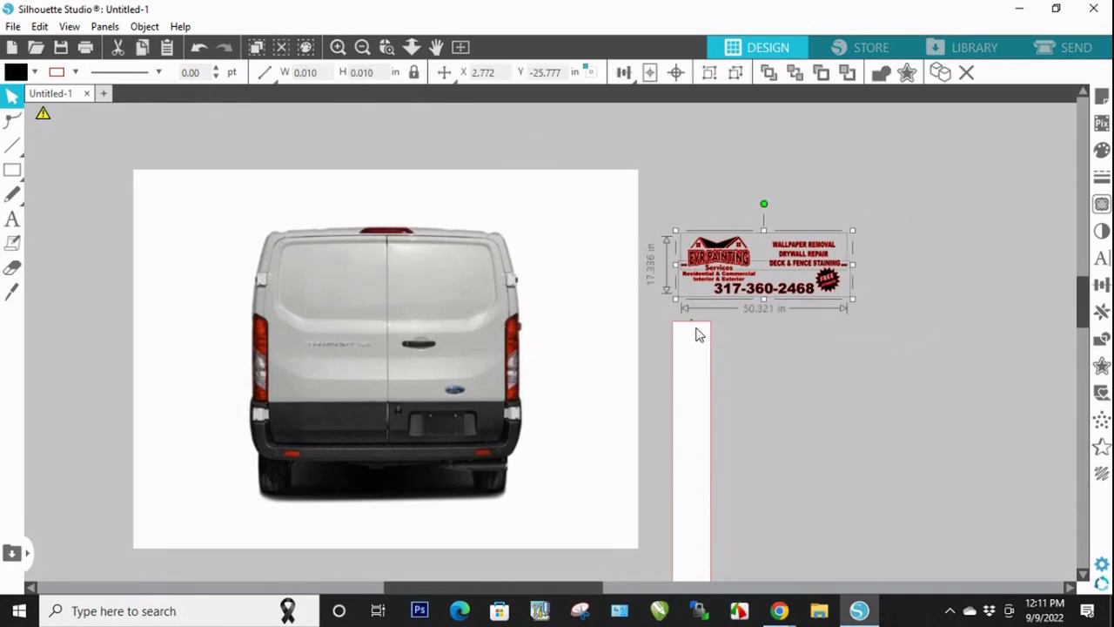
{"action": "mouse_move", "coordinate": [738, 277]}
{"action": "left_mouse_down"}
{"action": "mouse_move", "coordinate": [442, 329]}
{"action": "mouse_move", "coordinate": [341, 282]}
{"action": "left_mouse_up"}
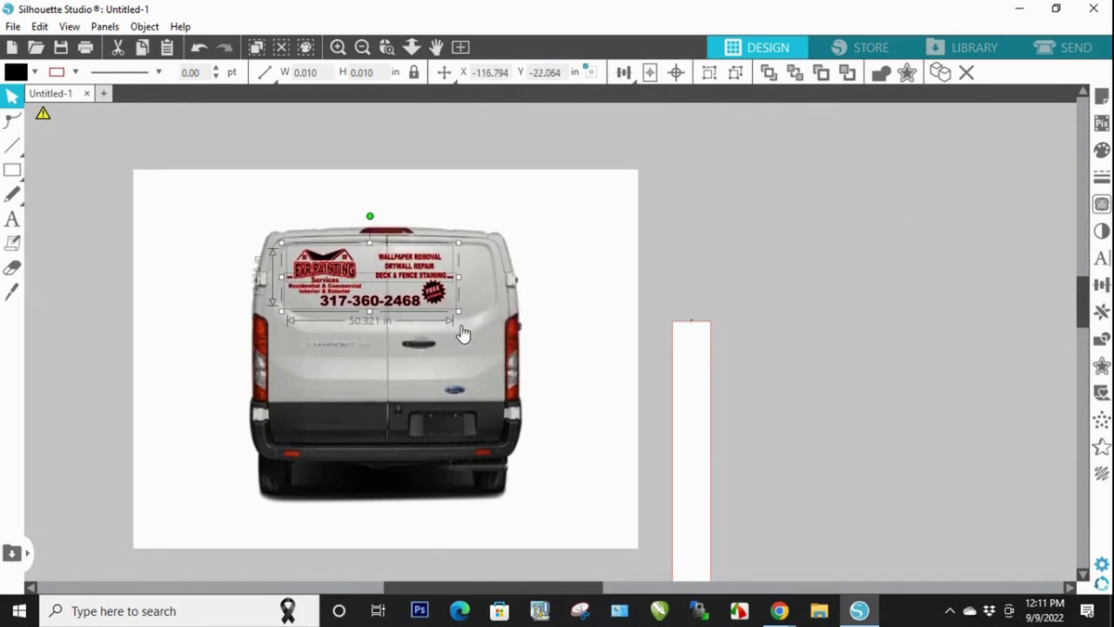
{"action": "left_click_drag", "start_coordinate": [467, 313], "coordinate": [487, 324]}
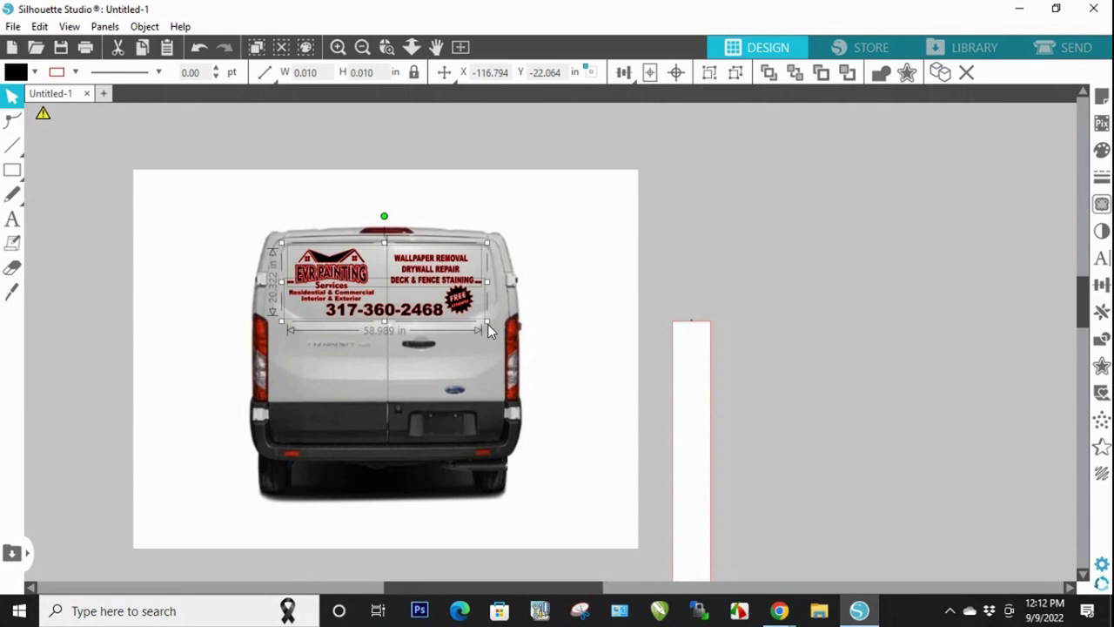
{"action": "left_click_drag", "start_coordinate": [488, 323], "coordinate": [494, 339]}
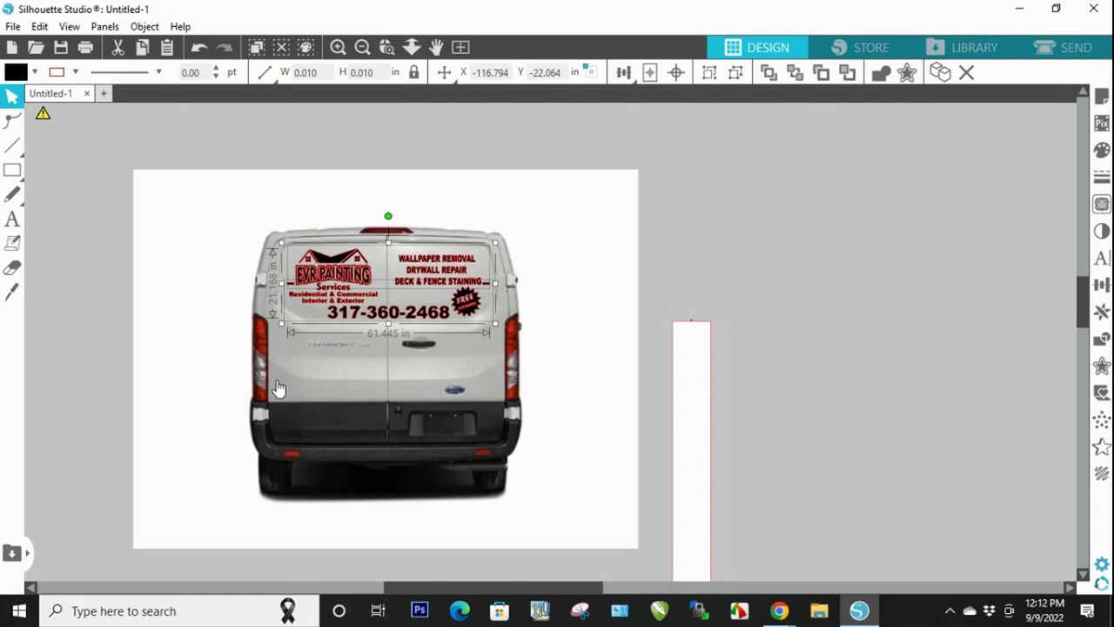
{"action": "left_click", "coordinate": [104, 313]}
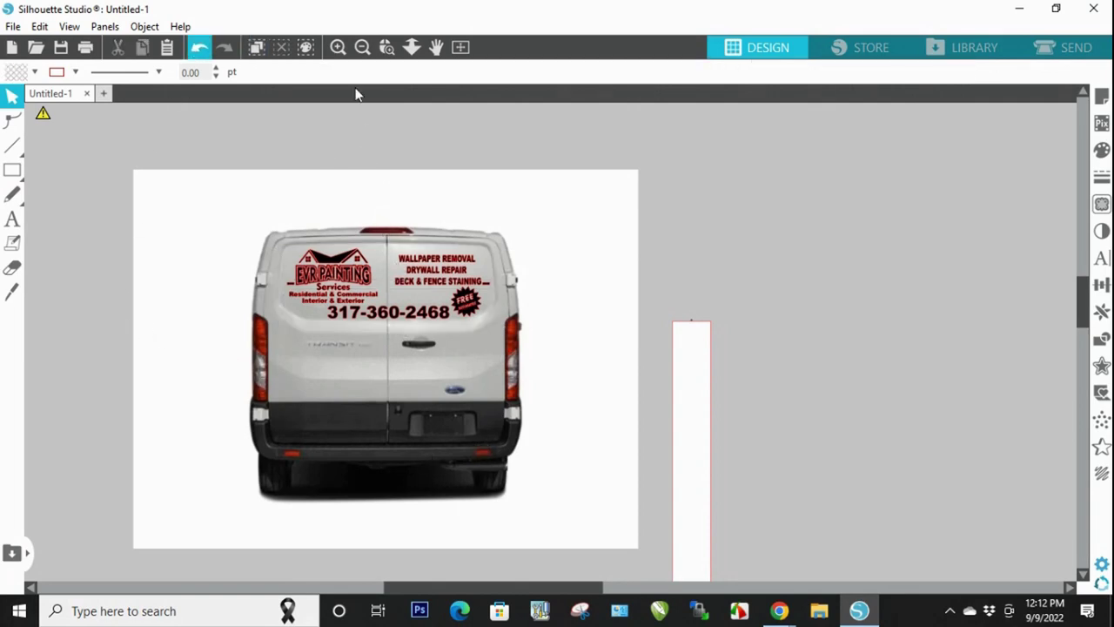
Step: Fill the EVR Painting logo and the services list group with blue
{"action": "left_click", "coordinate": [337, 47]}
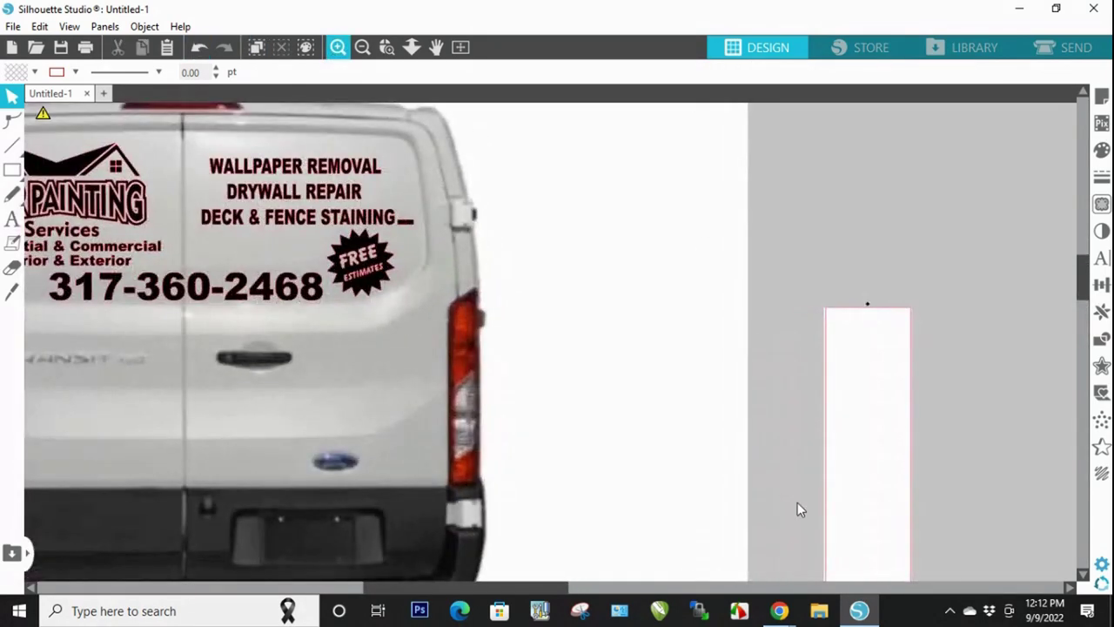
{"action": "left_click_drag", "start_coordinate": [564, 595], "coordinate": [461, 592]}
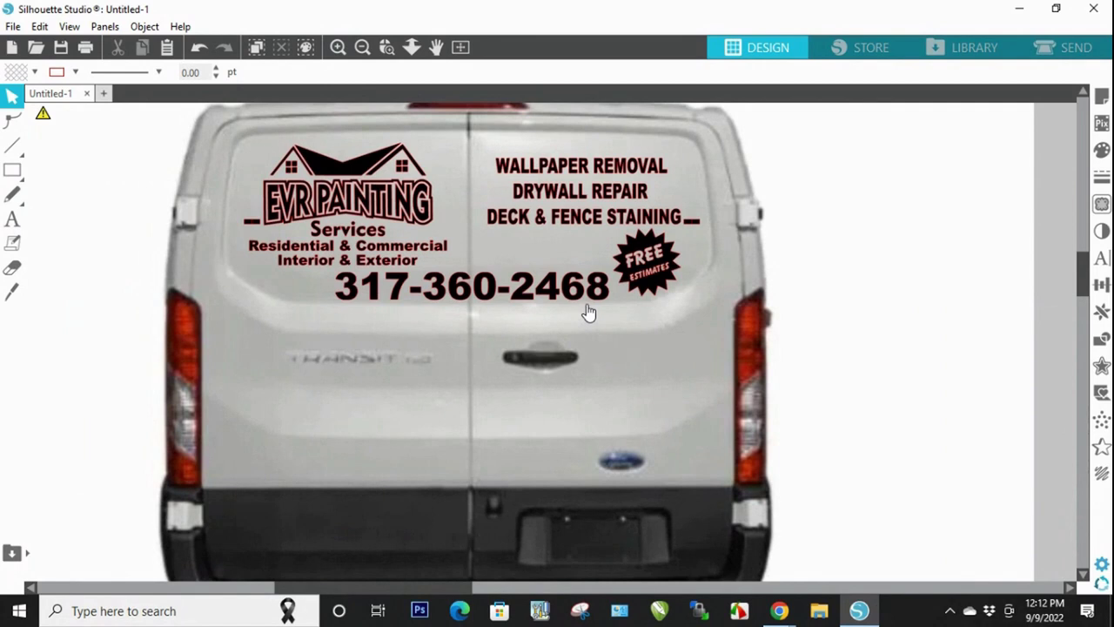
{"action": "left_click", "coordinate": [367, 171]}
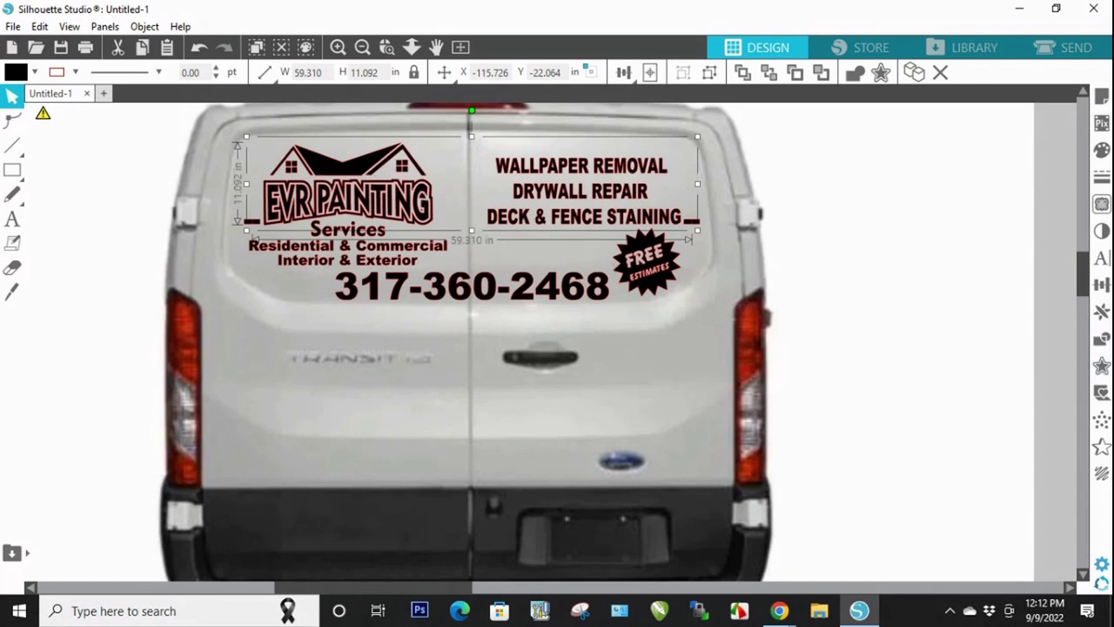
{"action": "left_click", "coordinate": [1102, 150]}
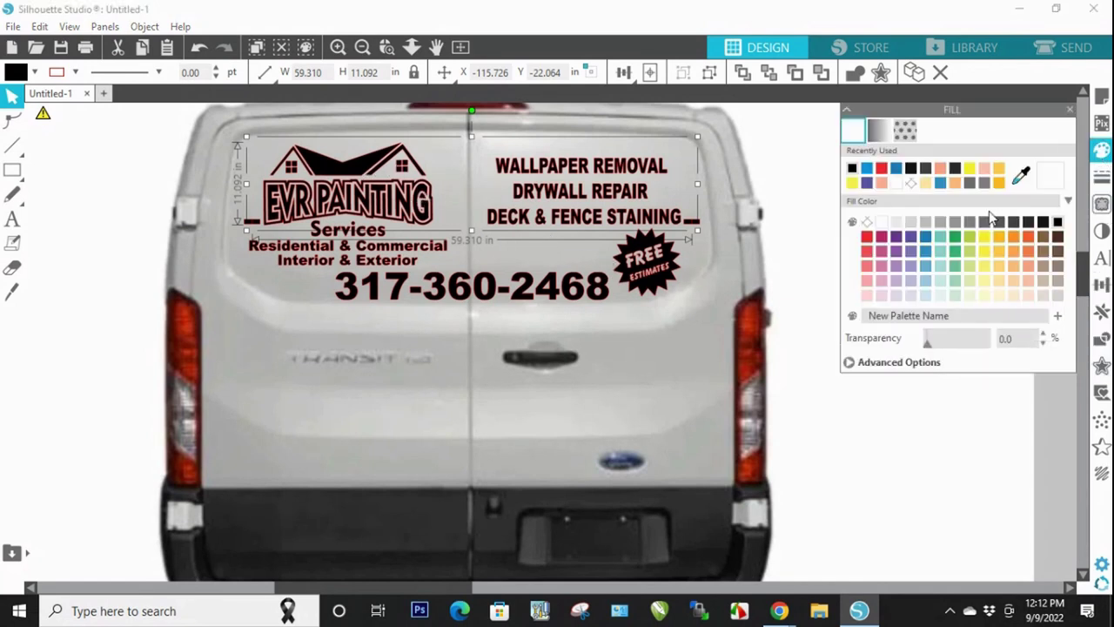
{"action": "left_click", "coordinate": [896, 170]}
{"action": "left_click", "coordinate": [1067, 431]}
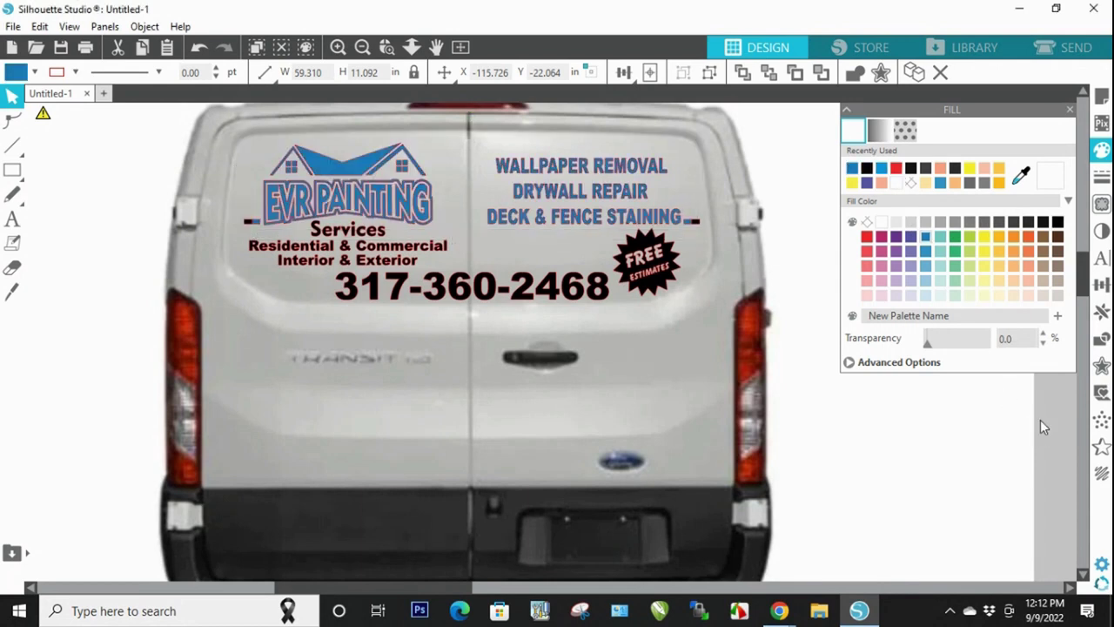
Step: Check the overall width and height of the blue lettering group and of the black lettering group
{"action": "left_click", "coordinate": [366, 170]}
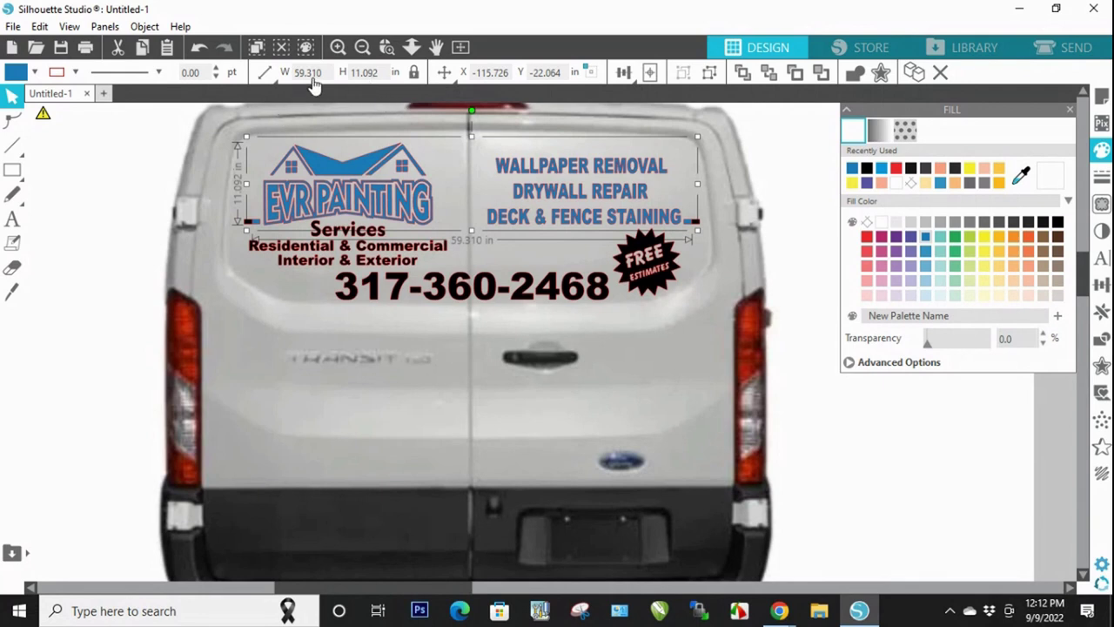
{"action": "left_click", "coordinate": [459, 292]}
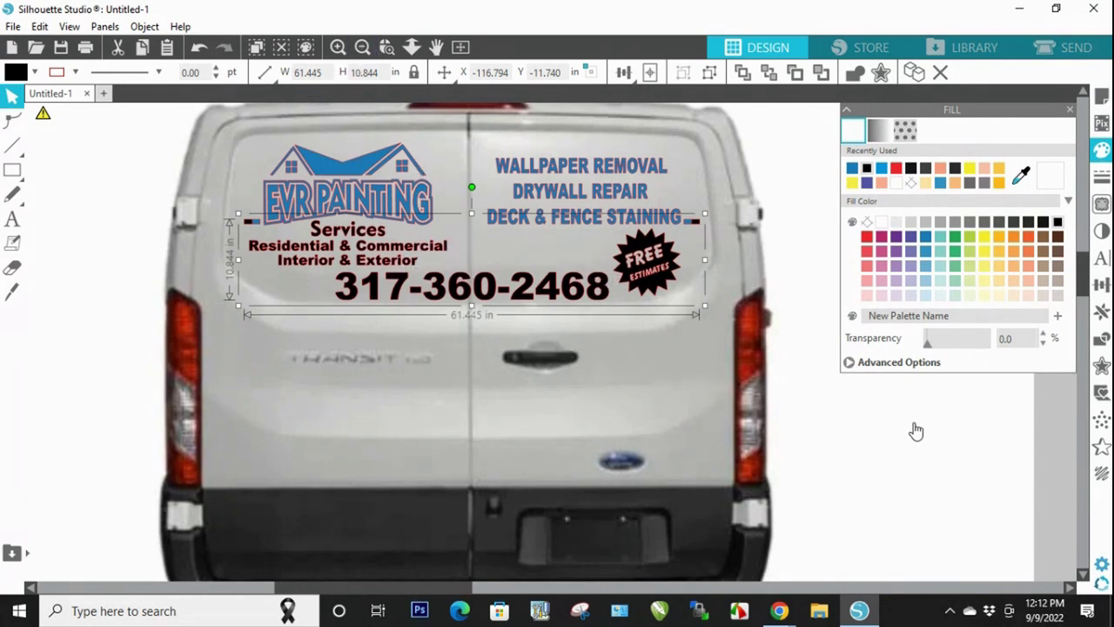
{"action": "left_click", "coordinate": [982, 441]}
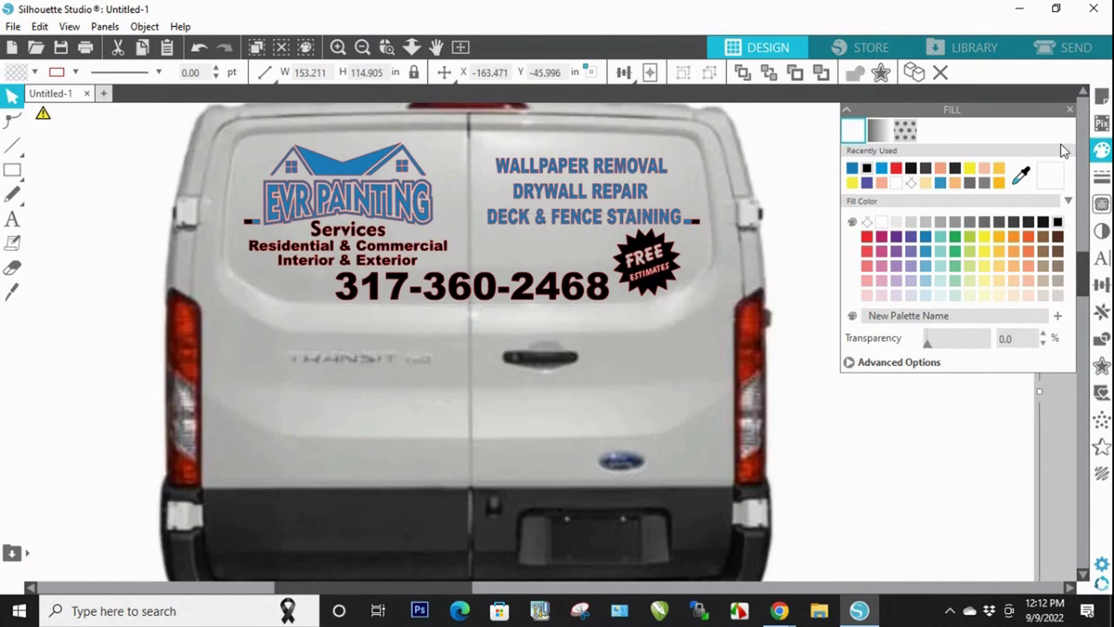
{"action": "left_click", "coordinate": [1070, 109]}
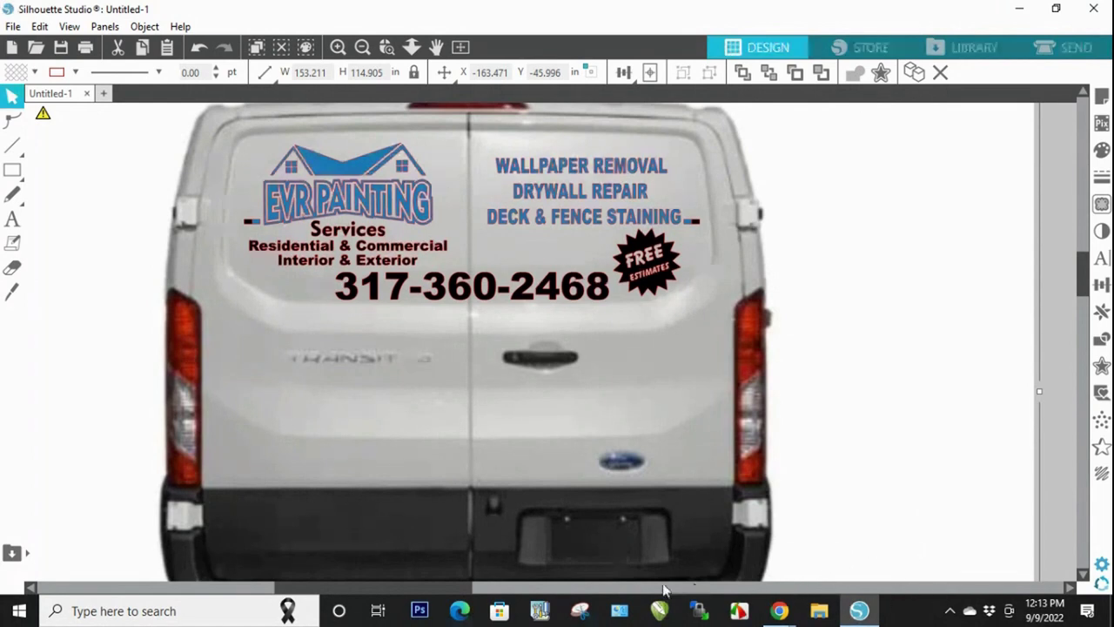
{"action": "left_click_drag", "start_coordinate": [430, 584], "coordinate": [409, 585]}
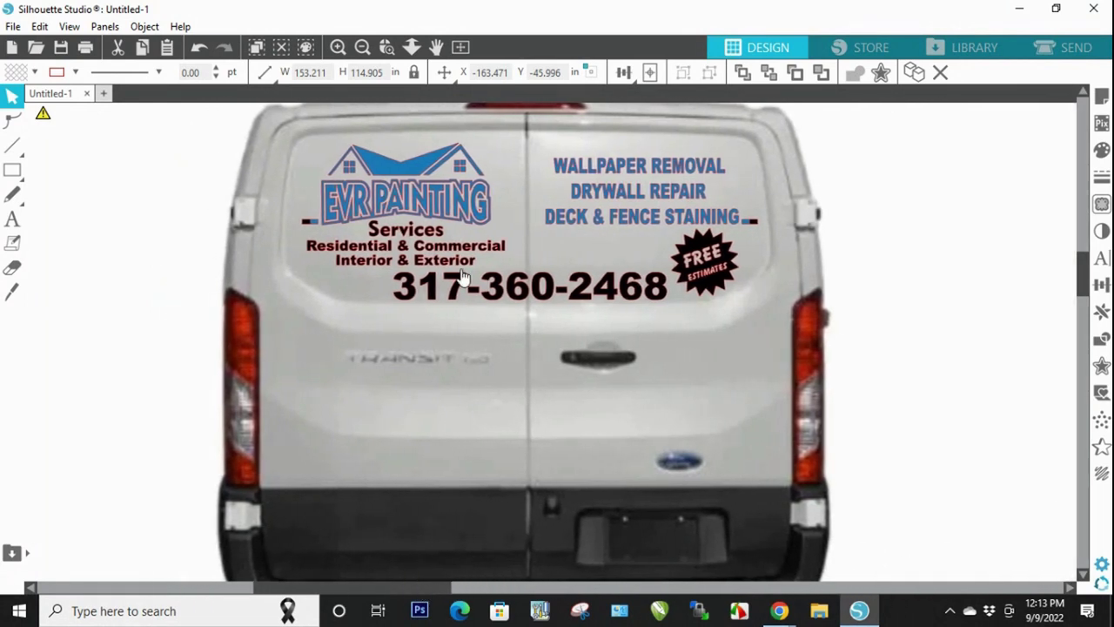
{"action": "left_click", "coordinate": [414, 176]}
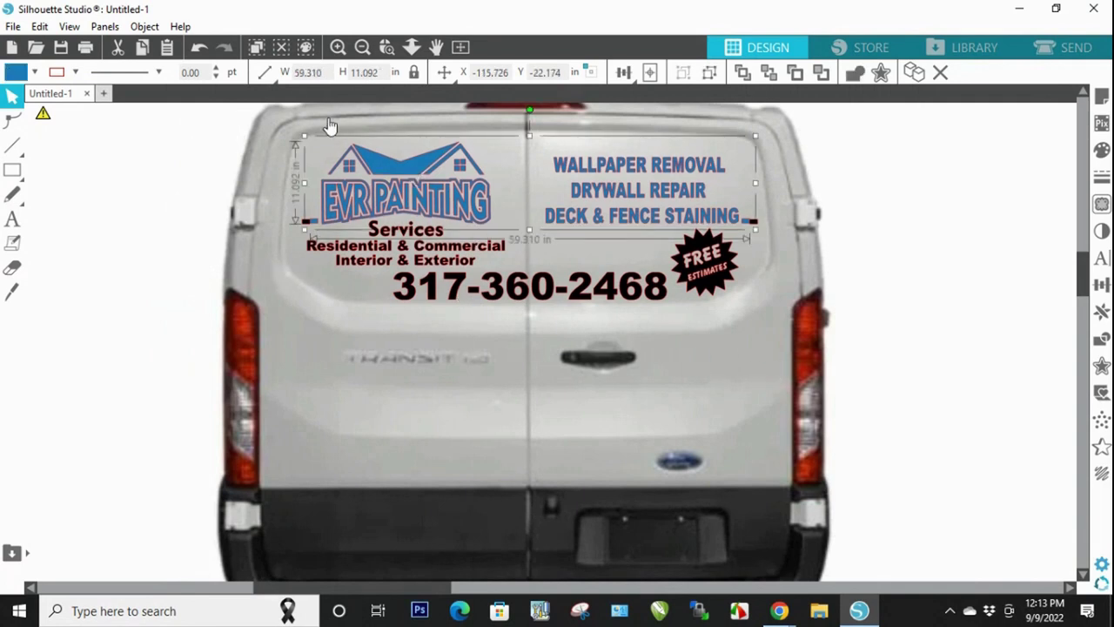
{"action": "left_click", "coordinate": [198, 54]}
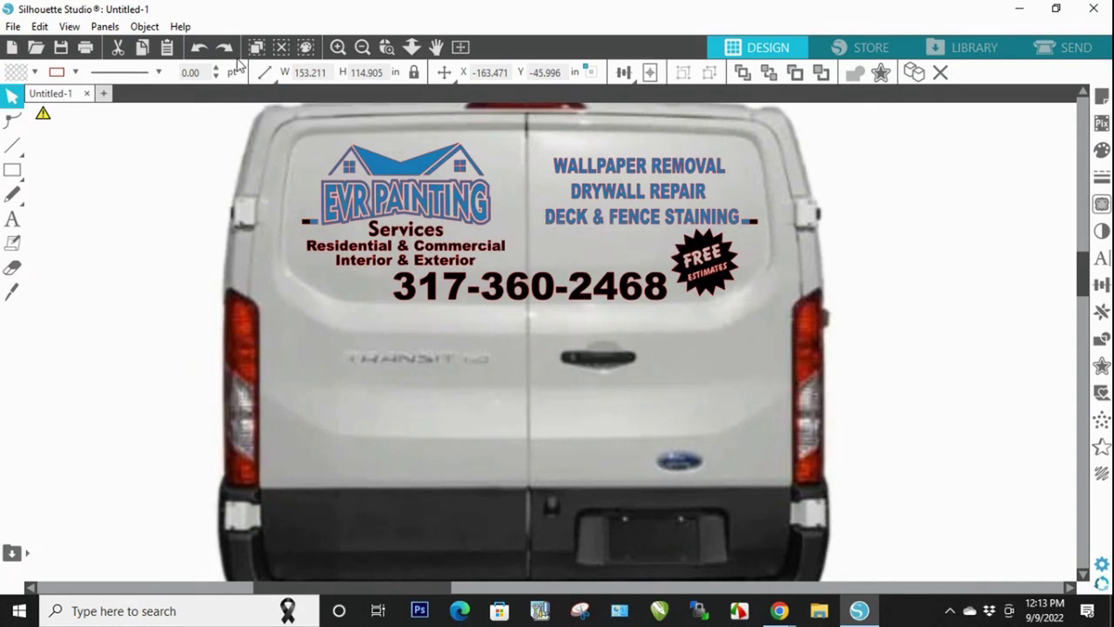
Step: Clear the van photo from behind the lettering and separate the blue group from the black group in the empty workspace
{"action": "left_click", "coordinate": [363, 48]}
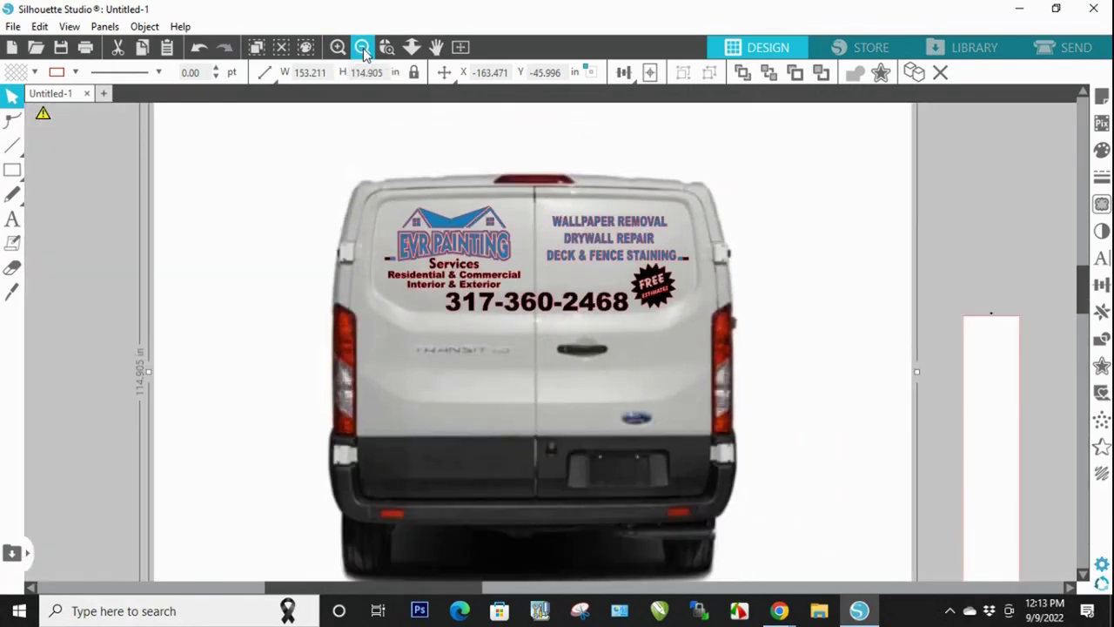
{"action": "left_click", "coordinate": [362, 48]}
{"action": "left_click_drag", "start_coordinate": [722, 465], "coordinate": [571, 381]}
{"action": "scroll", "coordinate": [415, 335], "scroll_direction": "up", "scroll_amount": 3}
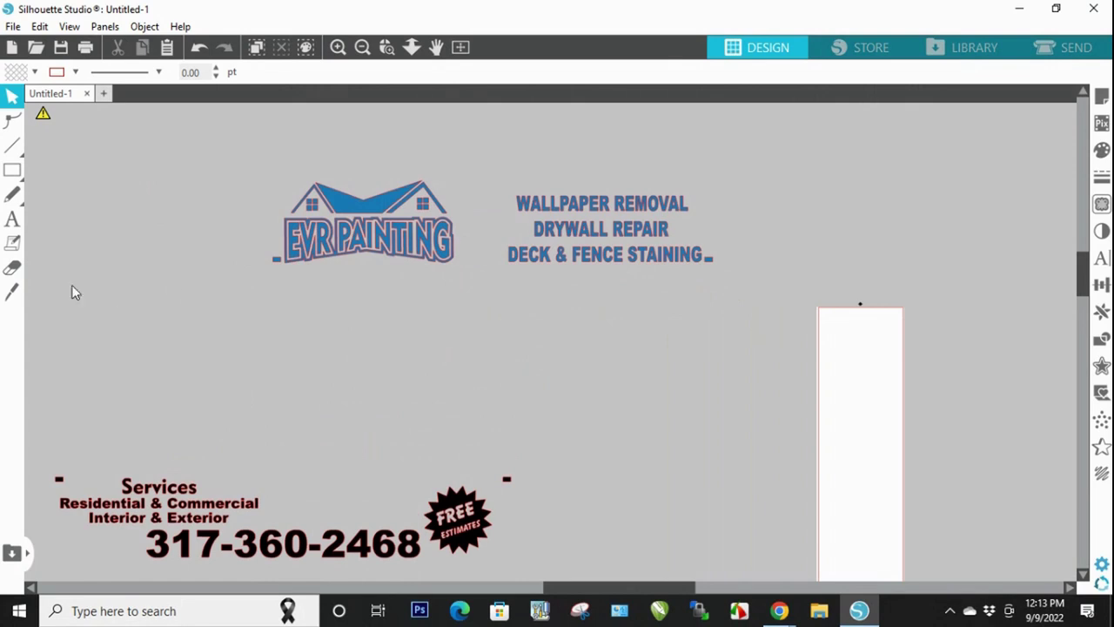
Step: Draw a rectangle of about 61.5 by 12.8 in around the blue logo and services list
{"action": "mouse_move", "coordinate": [13, 178]}
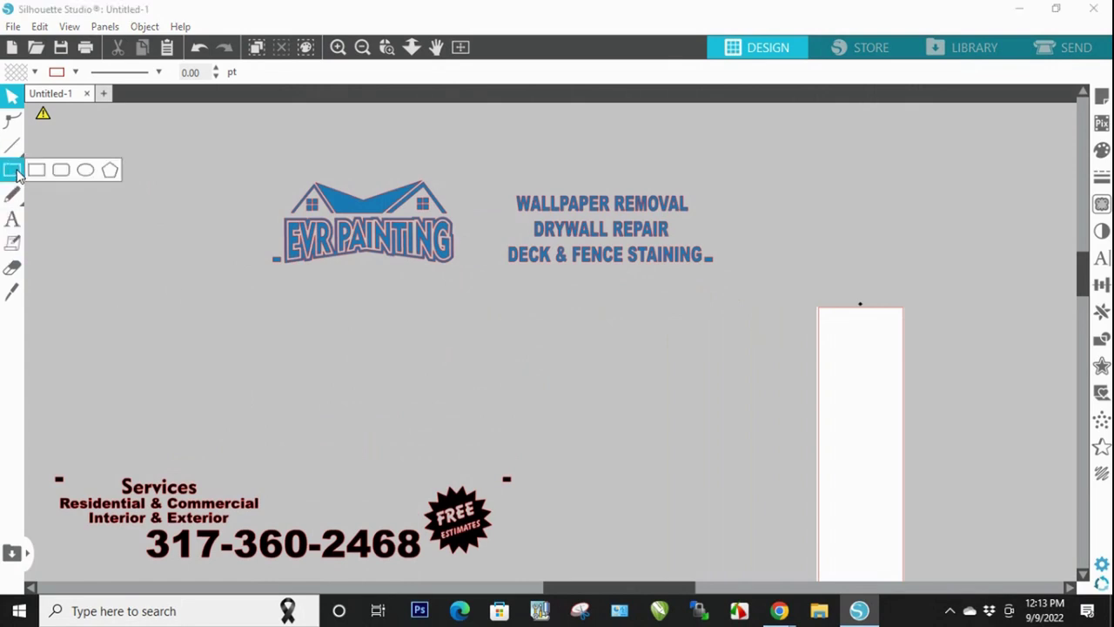
{"action": "left_click", "coordinate": [35, 170]}
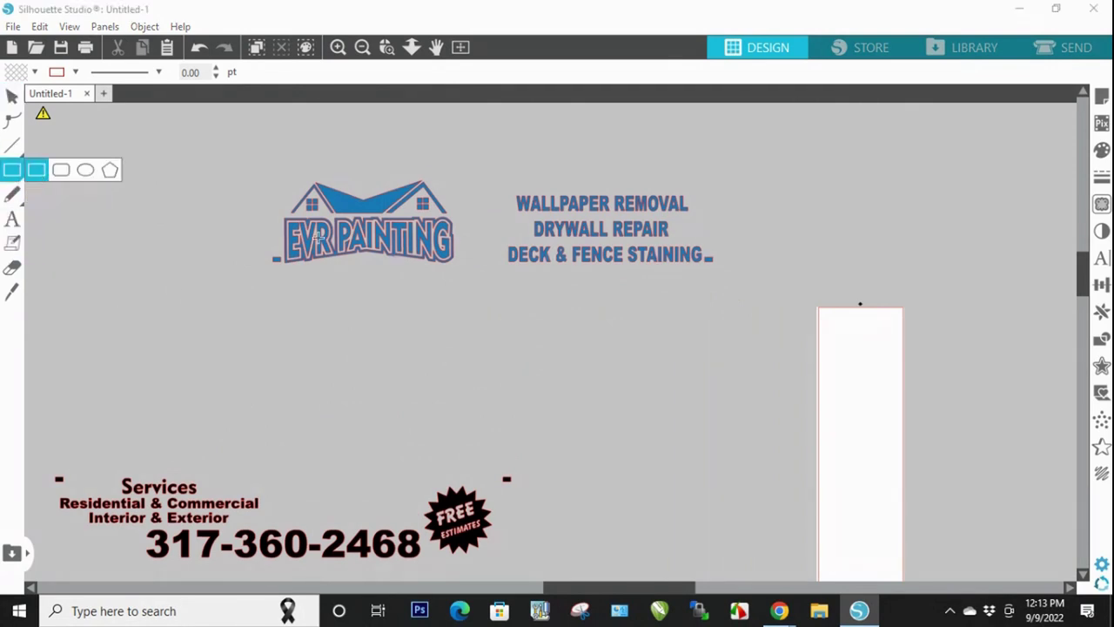
{"action": "left_click_drag", "start_coordinate": [257, 171], "coordinate": [715, 266]}
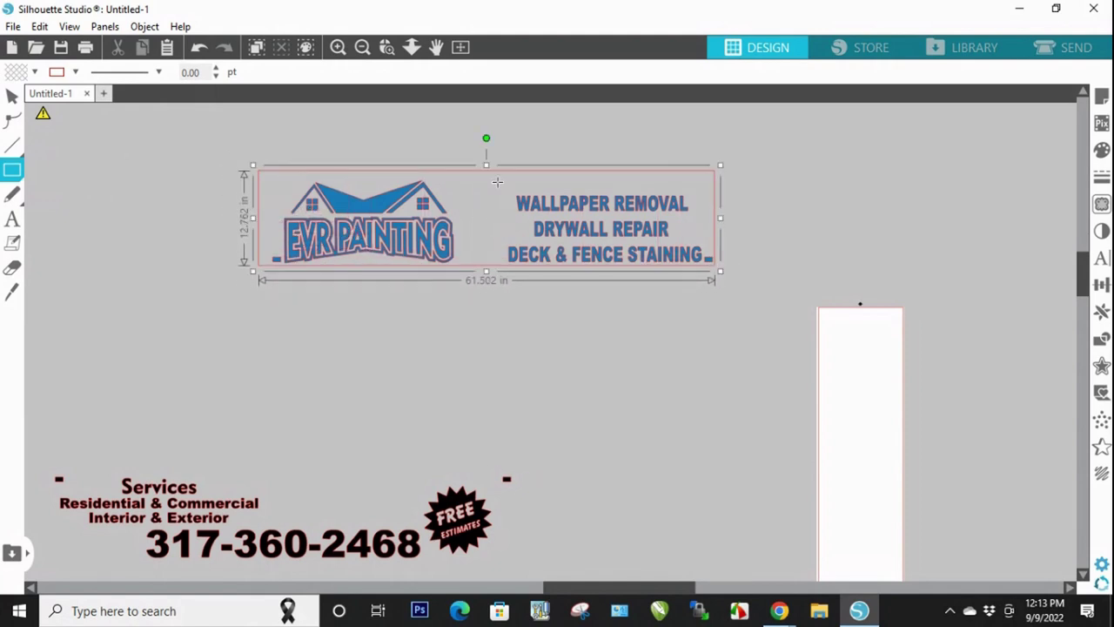
{"action": "left_click", "coordinate": [14, 96]}
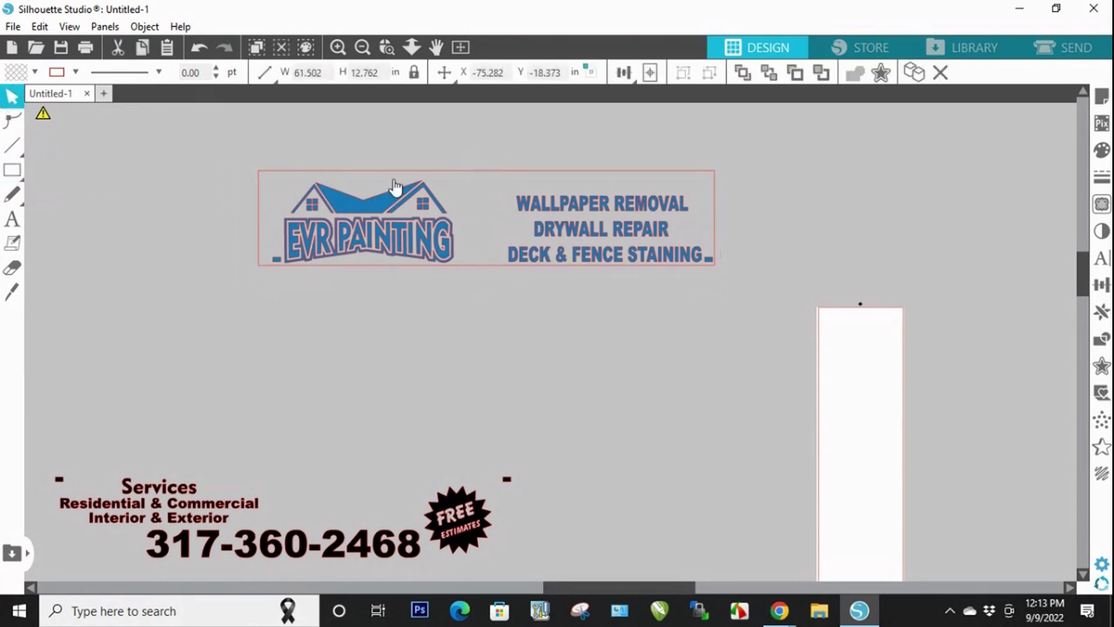
Step: Tighten the rectangle's upper and left edges around the blue lettering, resizing it to about 60.3 by 11.9 in
{"action": "left_click", "coordinate": [485, 183]}
{"action": "left_click_drag", "start_coordinate": [486, 167], "coordinate": [487, 181]}
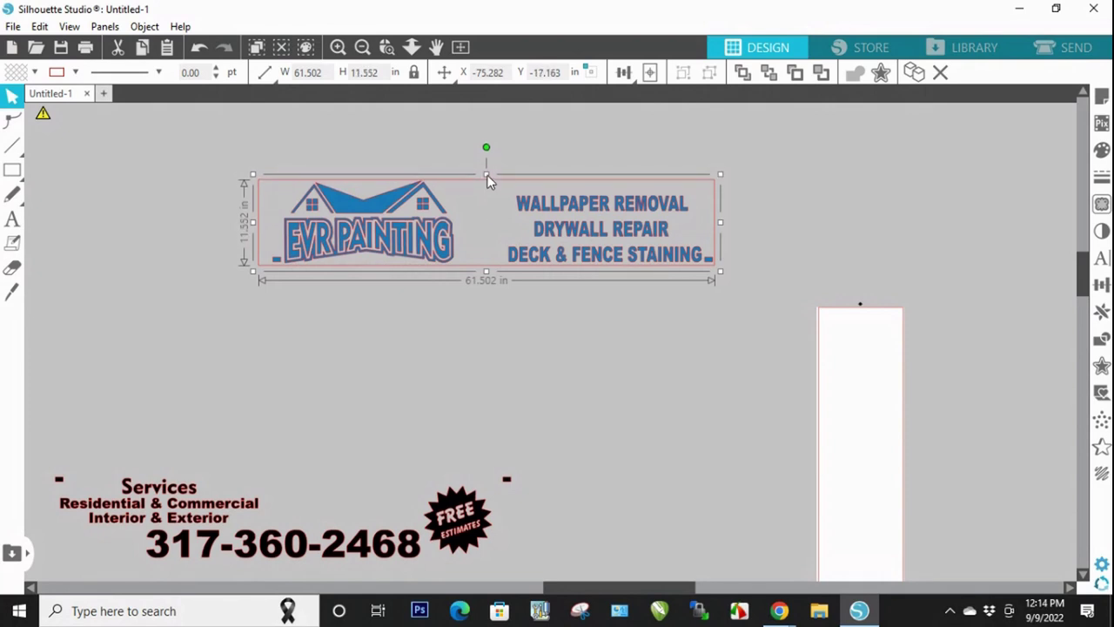
{"action": "left_click", "coordinate": [567, 134]}
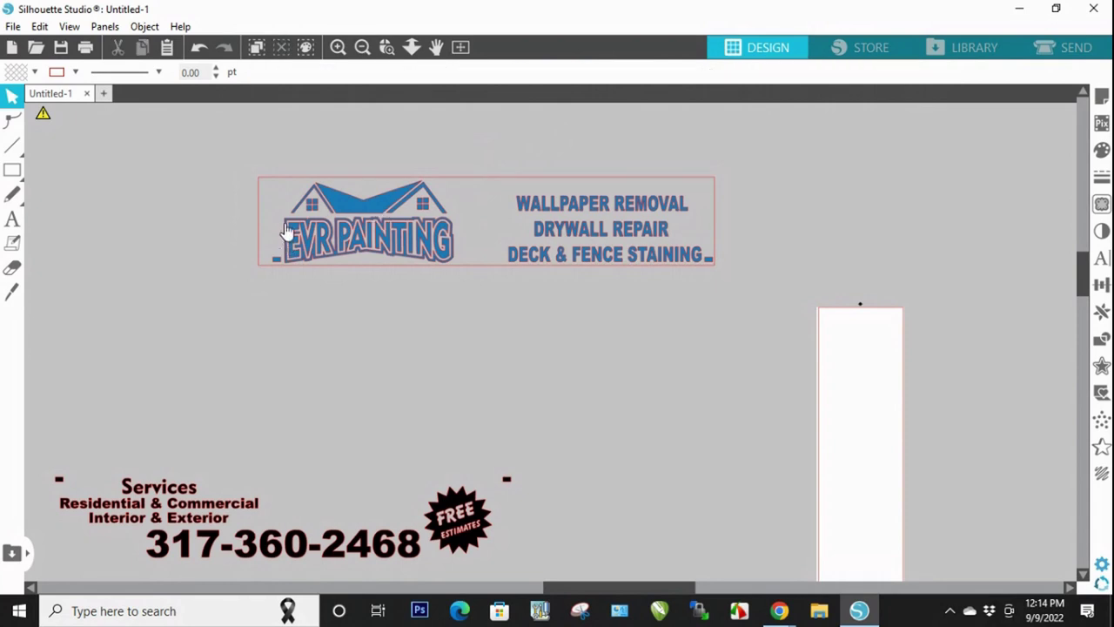
{"action": "left_click", "coordinate": [256, 232]}
{"action": "left_click_drag", "start_coordinate": [253, 221], "coordinate": [263, 221]}
{"action": "left_click", "coordinate": [526, 358]}
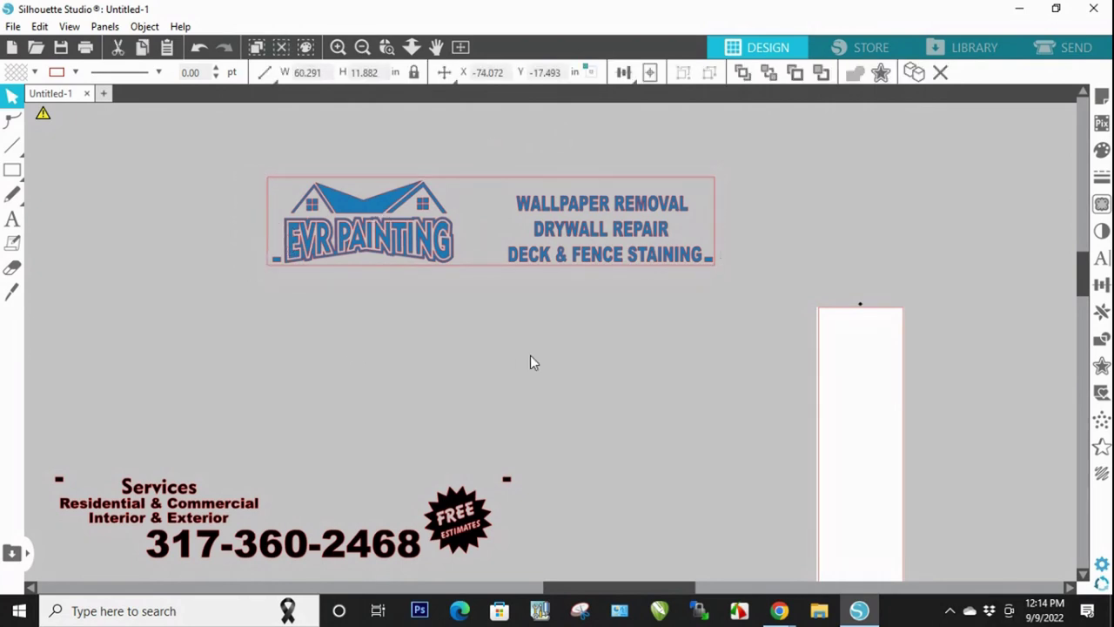
Step: Draw a vertical dividing line about 12 in tall across the rectangle, between the logo and the services list
{"action": "left_click", "coordinate": [12, 144]}
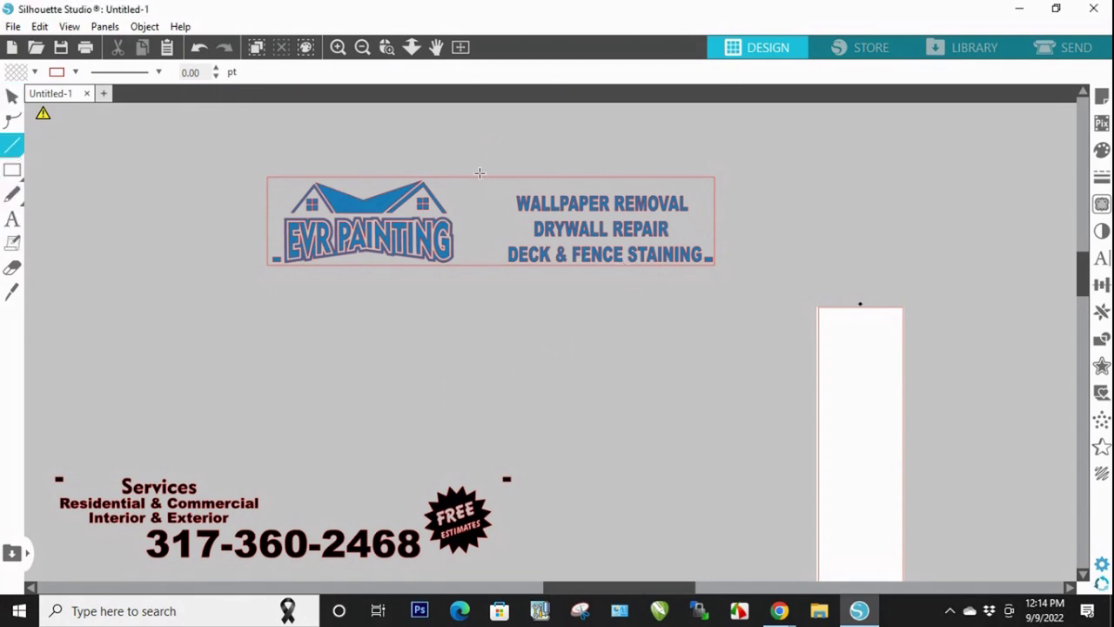
{"action": "left_click", "coordinate": [483, 266]}
{"action": "left_click", "coordinate": [11, 98]}
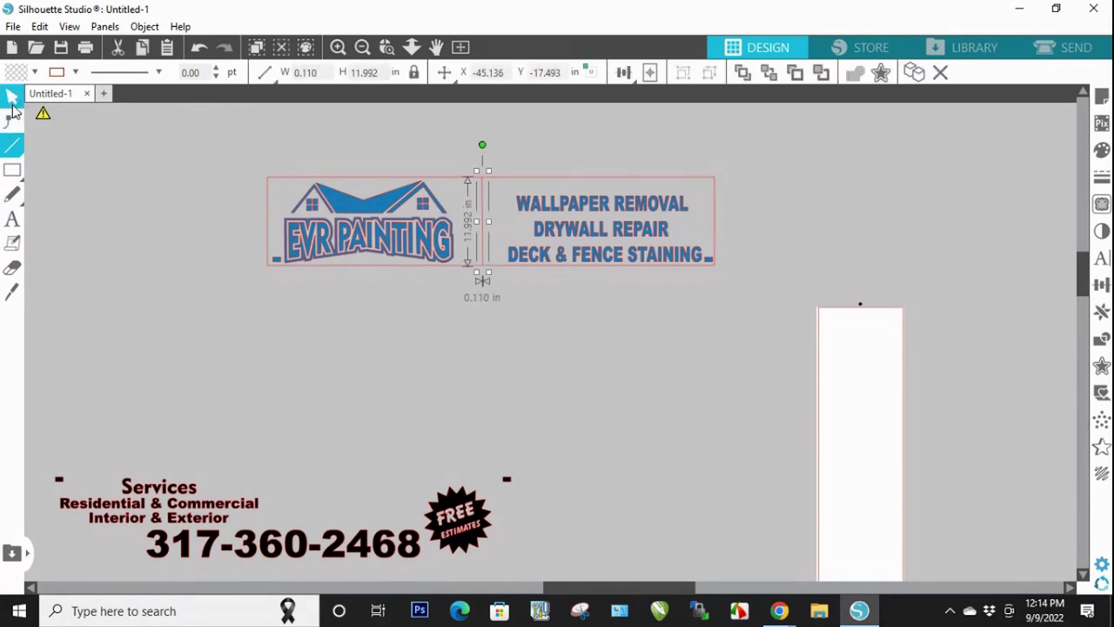
{"action": "left_click", "coordinate": [558, 292]}
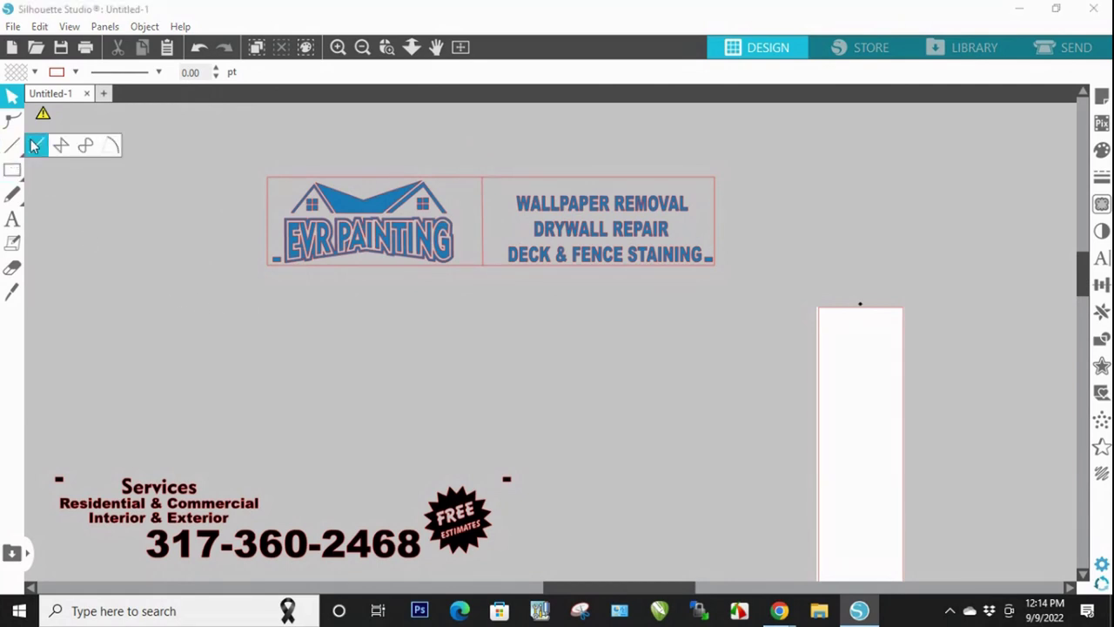
Step: Draw two horizontal dividing lines about 31.4 in wide across the services section, separating its three lines of text
{"action": "left_click", "coordinate": [12, 145]}
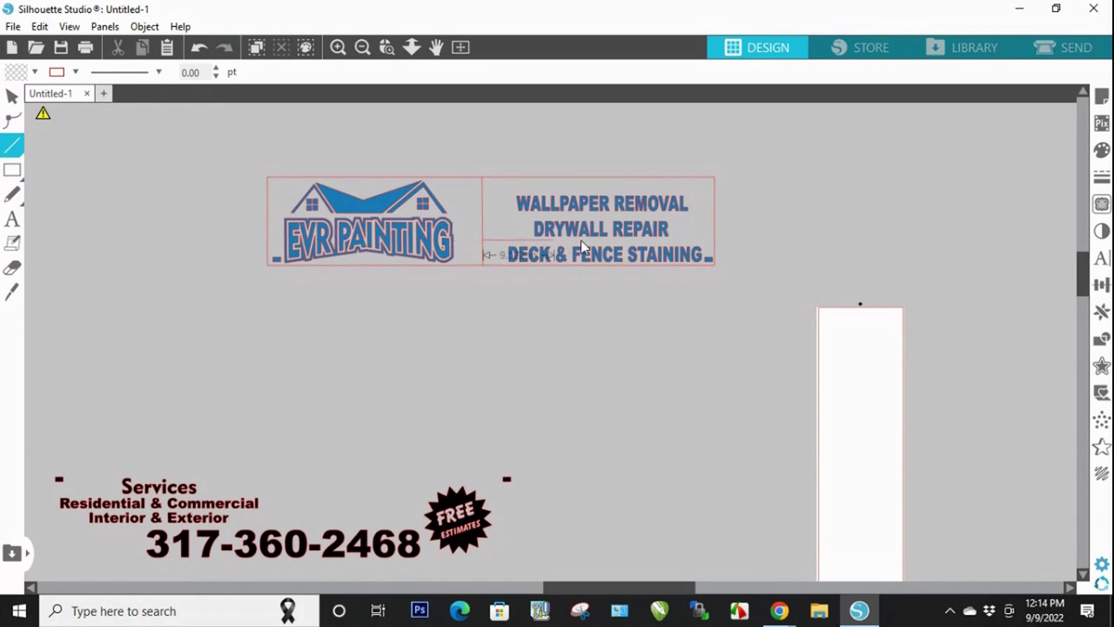
{"action": "left_click", "coordinate": [719, 242]}
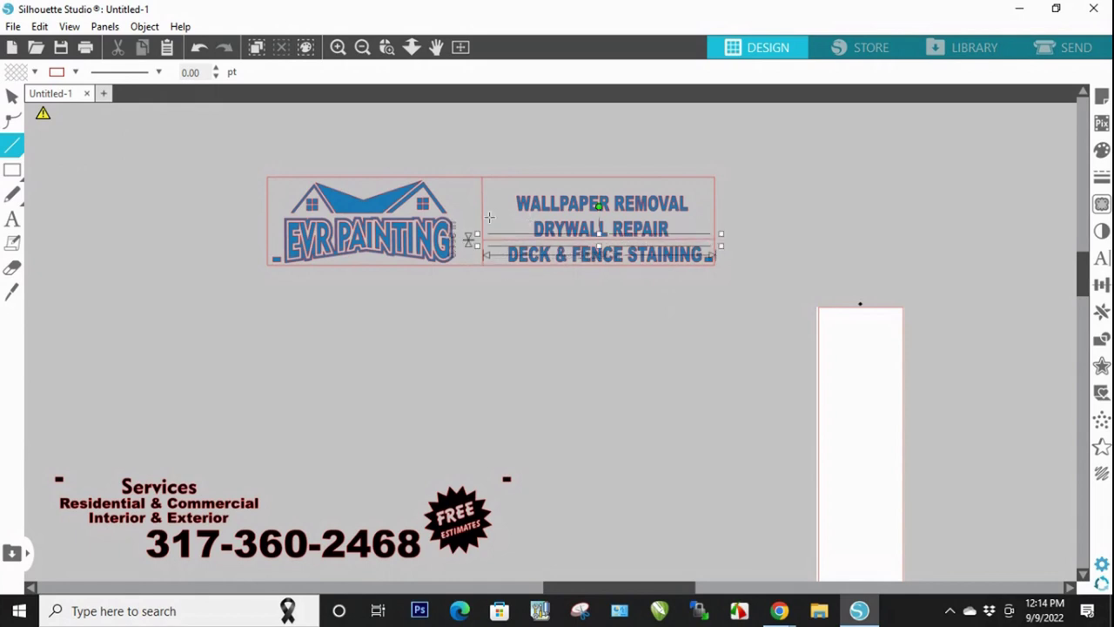
{"action": "left_click", "coordinate": [482, 215]}
{"action": "left_click", "coordinate": [715, 226]}
{"action": "left_click", "coordinate": [12, 96]}
{"action": "left_click", "coordinate": [205, 243]}
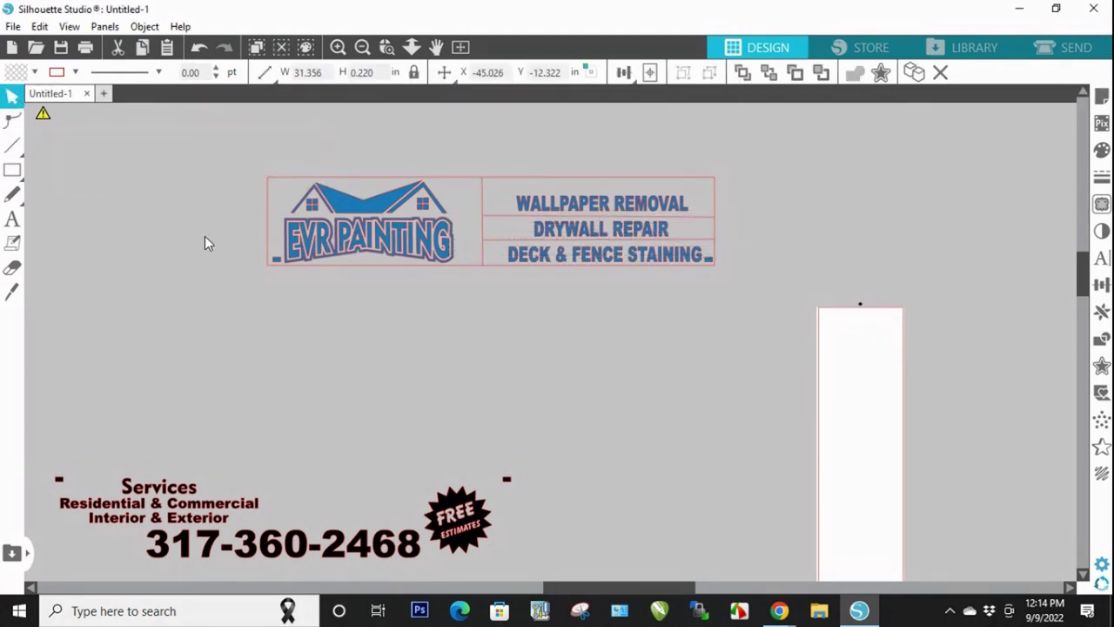
Step: Select the whole framed blue artwork, shift it slightly, and rotate it to 90°
{"action": "left_click", "coordinate": [269, 212]}
{"action": "left_click", "coordinate": [636, 396]}
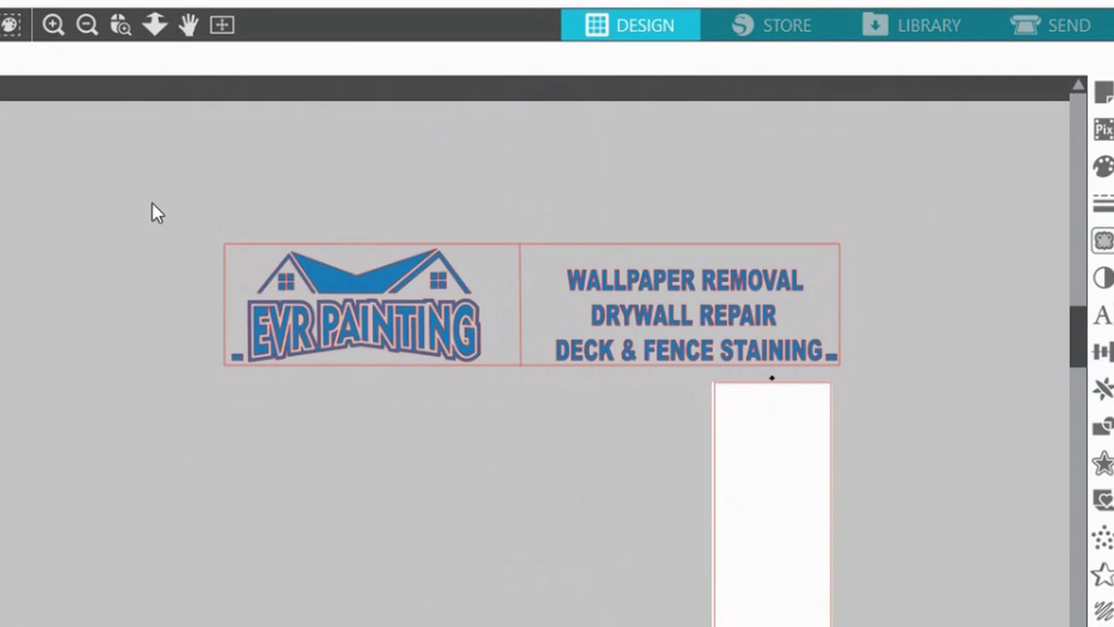
{"action": "left_click_drag", "start_coordinate": [215, 153], "coordinate": [591, 275]}
{"action": "left_click_drag", "start_coordinate": [688, 352], "coordinate": [627, 382]}
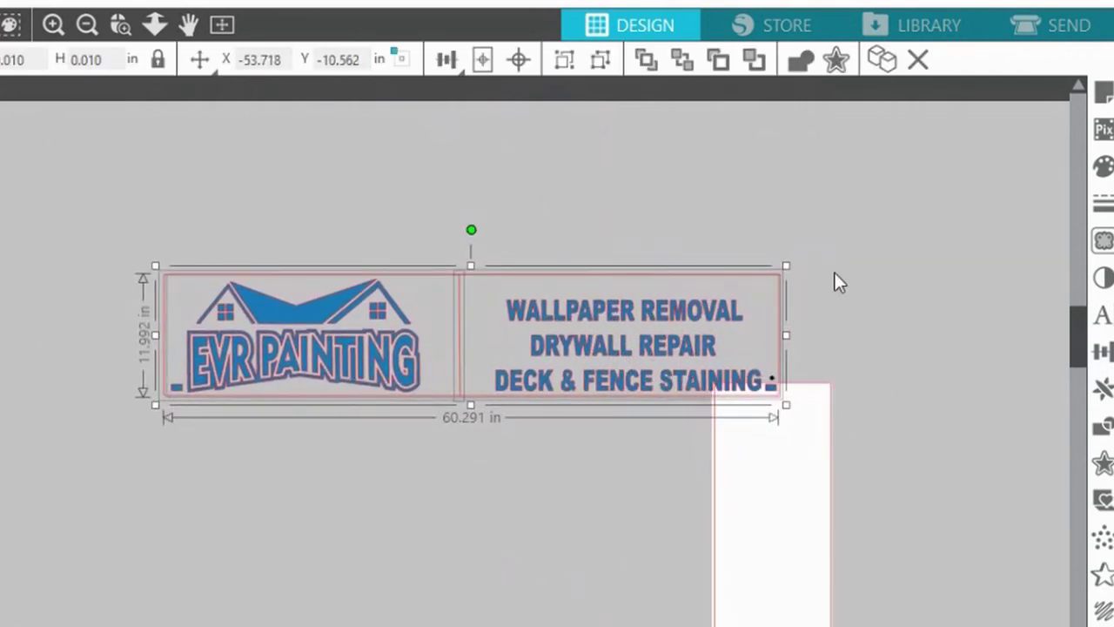
{"action": "left_click", "coordinate": [1104, 390]}
{"action": "left_click", "coordinate": [1102, 363]}
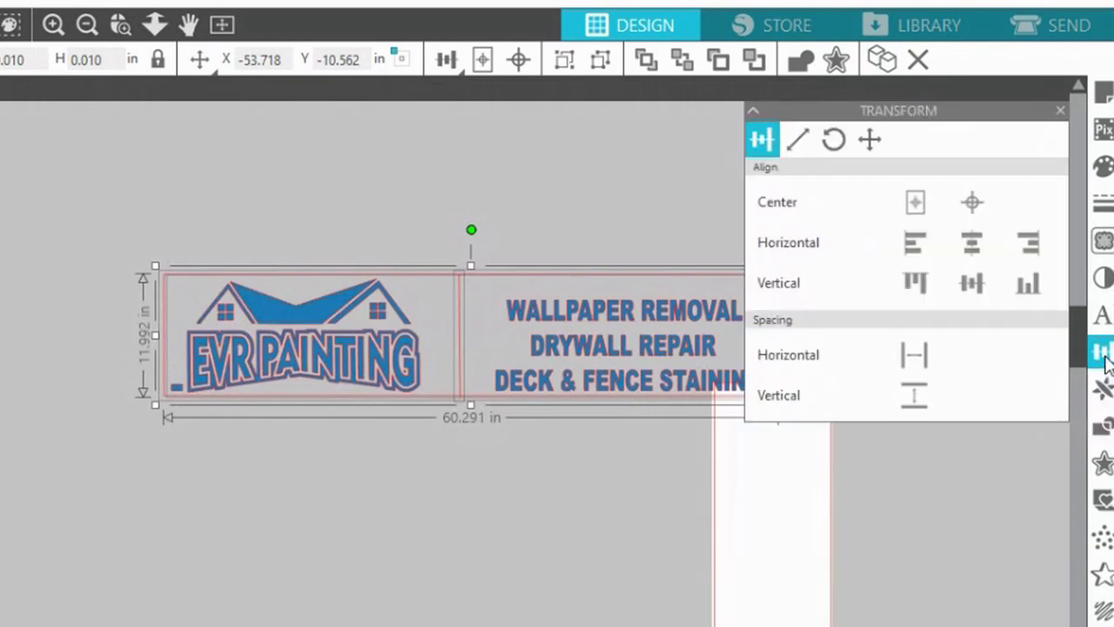
{"action": "left_click", "coordinate": [849, 155]}
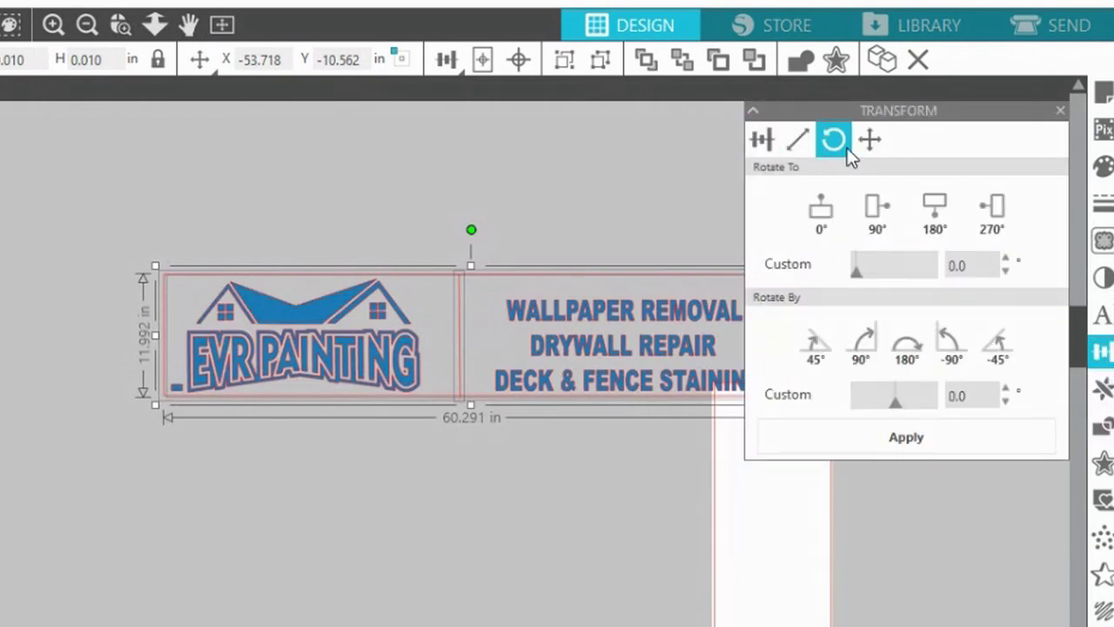
{"action": "left_click", "coordinate": [873, 211]}
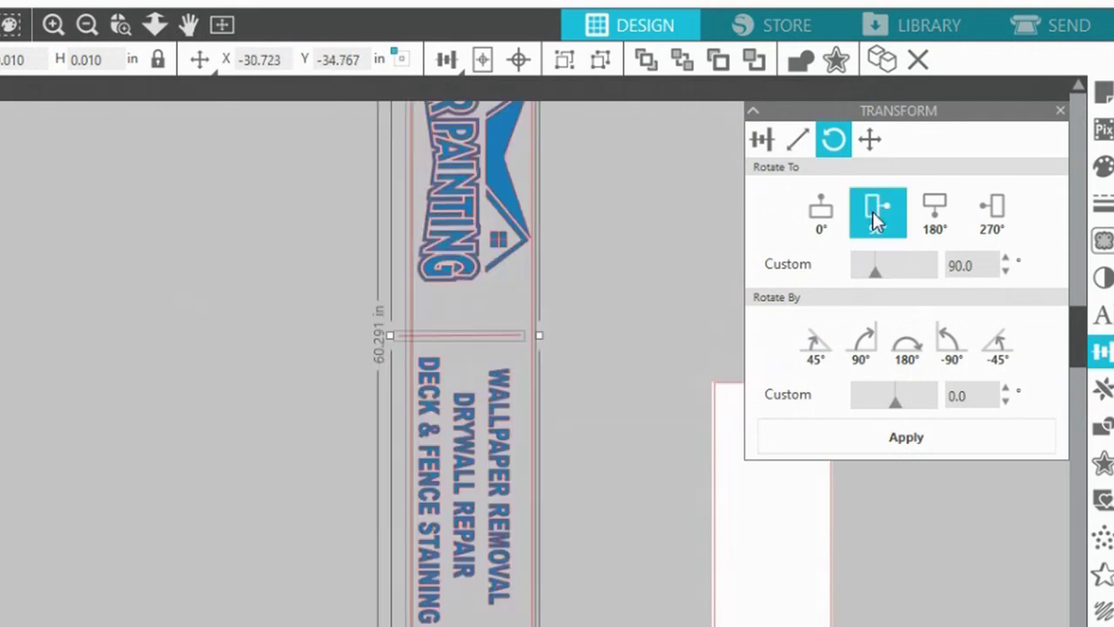
Step: Move the rotated blue artwork over the upper part of the white page, lining it up with the page's width
{"action": "left_click_drag", "start_coordinate": [420, 306], "coordinate": [601, 443]}
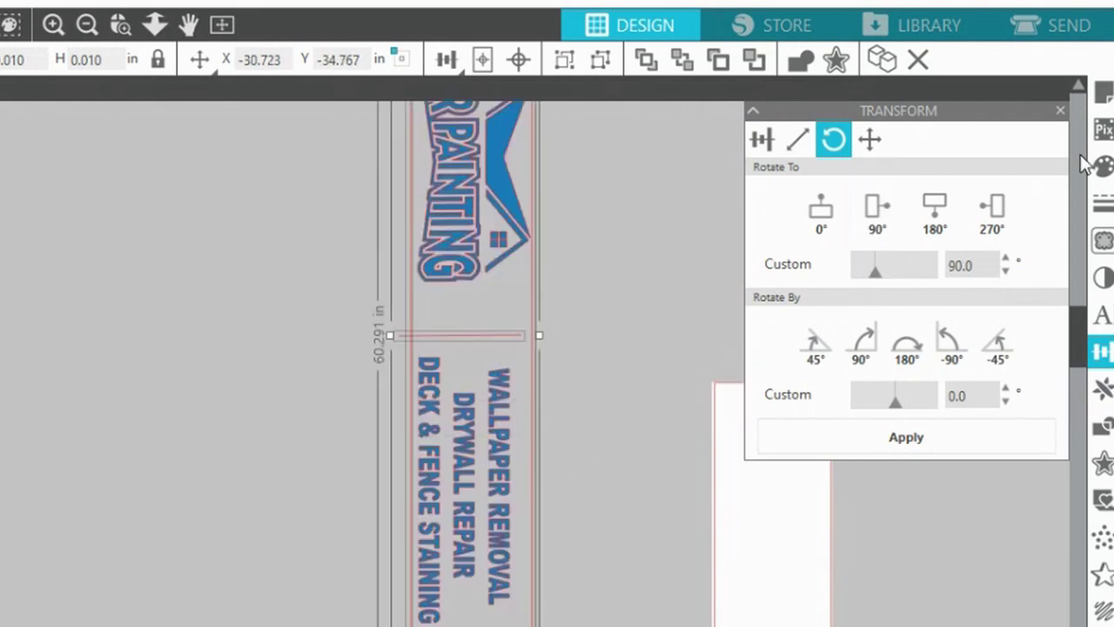
{"action": "left_click", "coordinate": [1059, 111]}
{"action": "left_click_drag", "start_coordinate": [479, 340], "coordinate": [803, 473]}
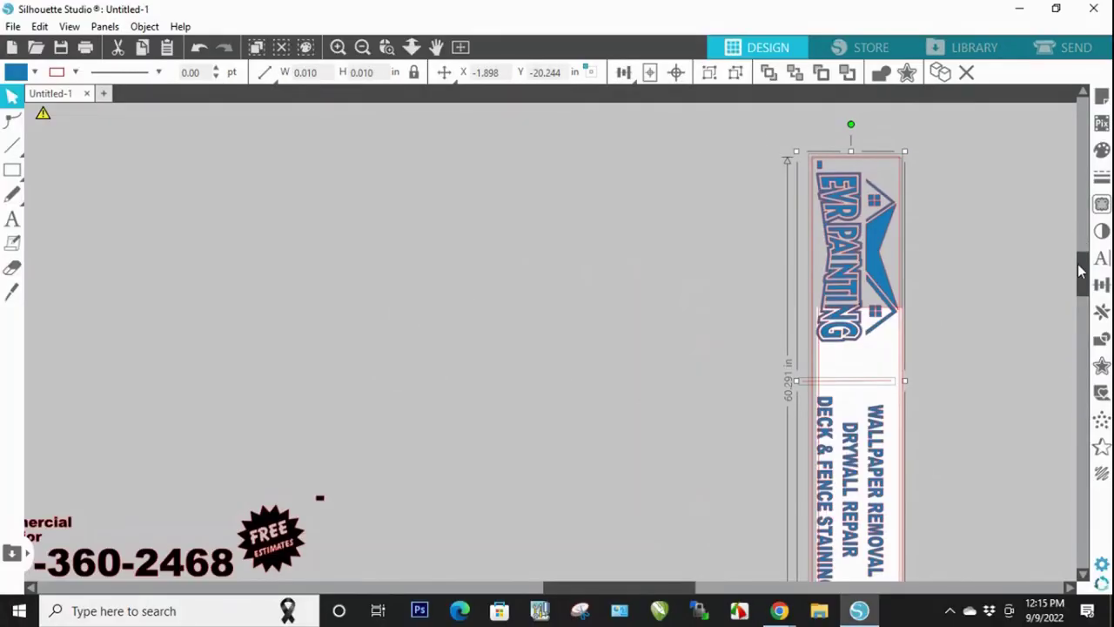
{"action": "left_click_drag", "start_coordinate": [1079, 272], "coordinate": [1084, 302]}
{"action": "left_click", "coordinate": [890, 372]}
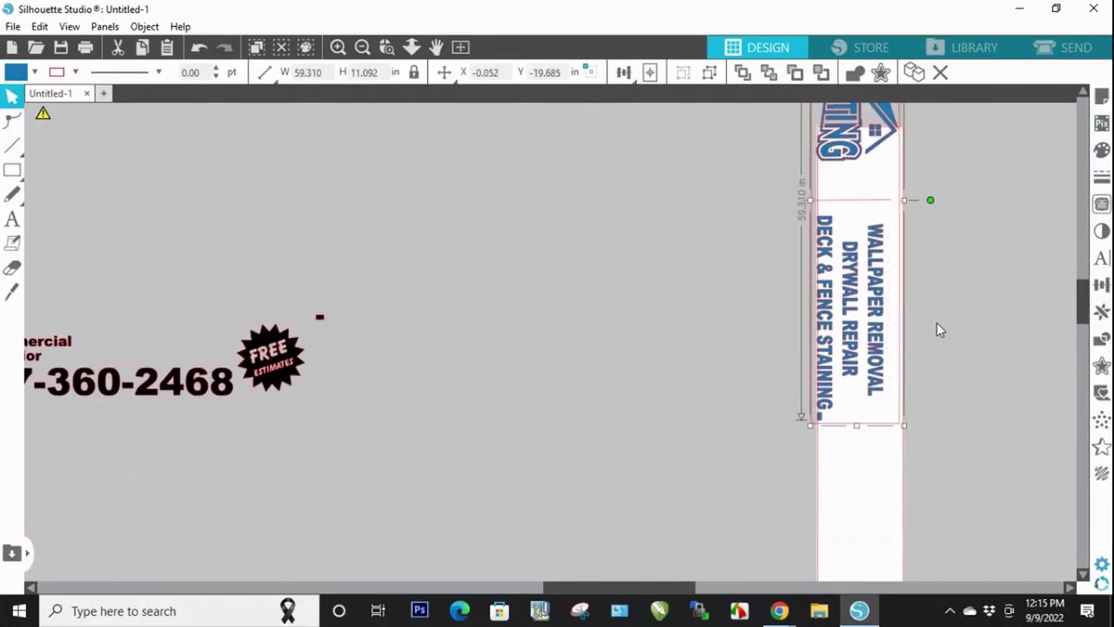
{"action": "left_click_drag", "start_coordinate": [1080, 306], "coordinate": [1080, 285]}
{"action": "left_click", "coordinate": [887, 159]}
{"action": "left_click", "coordinate": [899, 281]}
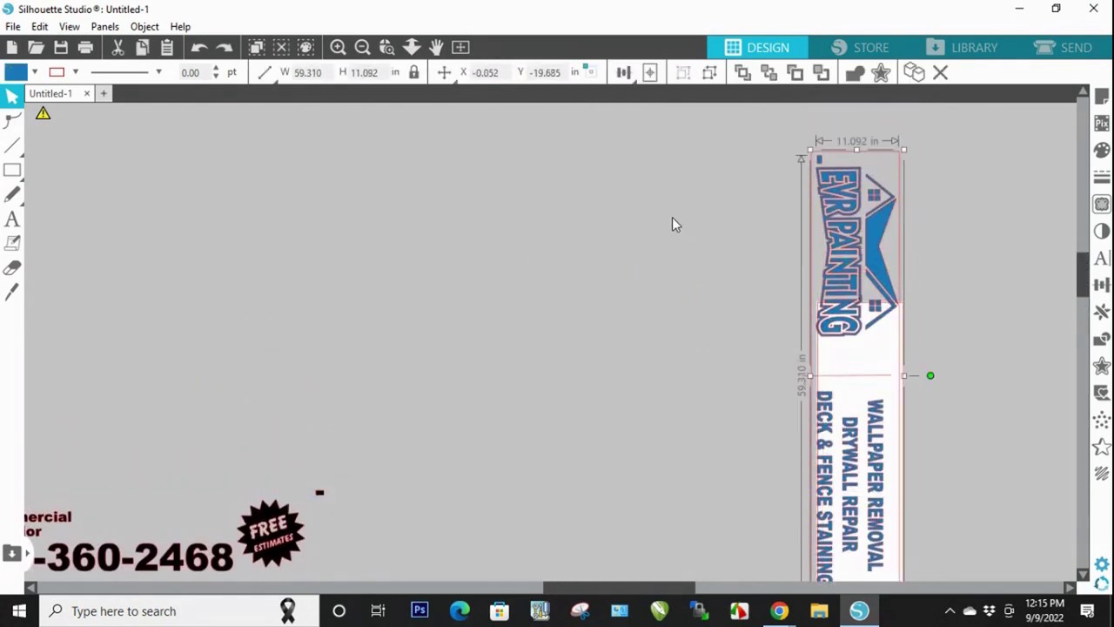
Step: Select the rotated blue artwork and fit it inside the page, with the EVR Painting logo at the page's upper end
{"action": "left_click", "coordinate": [717, 146]}
{"action": "scroll", "coordinate": [790, 210], "scroll_direction": "down", "scroll_amount": 1}
{"action": "left_click_drag", "start_coordinate": [718, 142], "coordinate": [940, 565]}
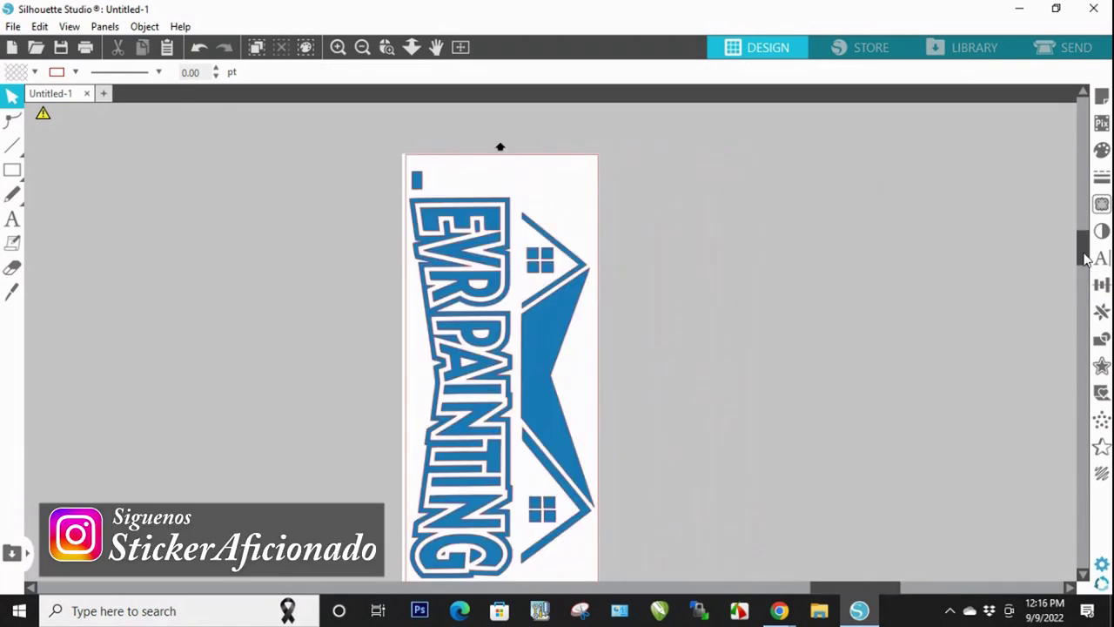
{"action": "mouse_move", "coordinate": [1085, 257]}
{"action": "left_mouse_down"}
{"action": "mouse_move", "coordinate": [1082, 317]}
{"action": "mouse_move", "coordinate": [1077, 261]}
{"action": "left_mouse_up"}
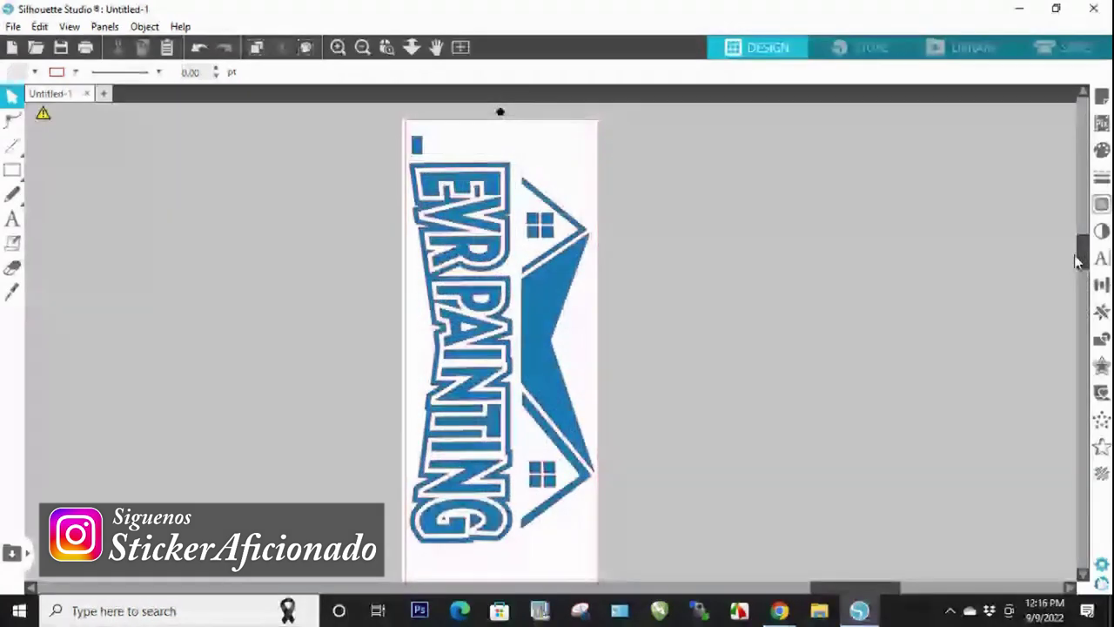